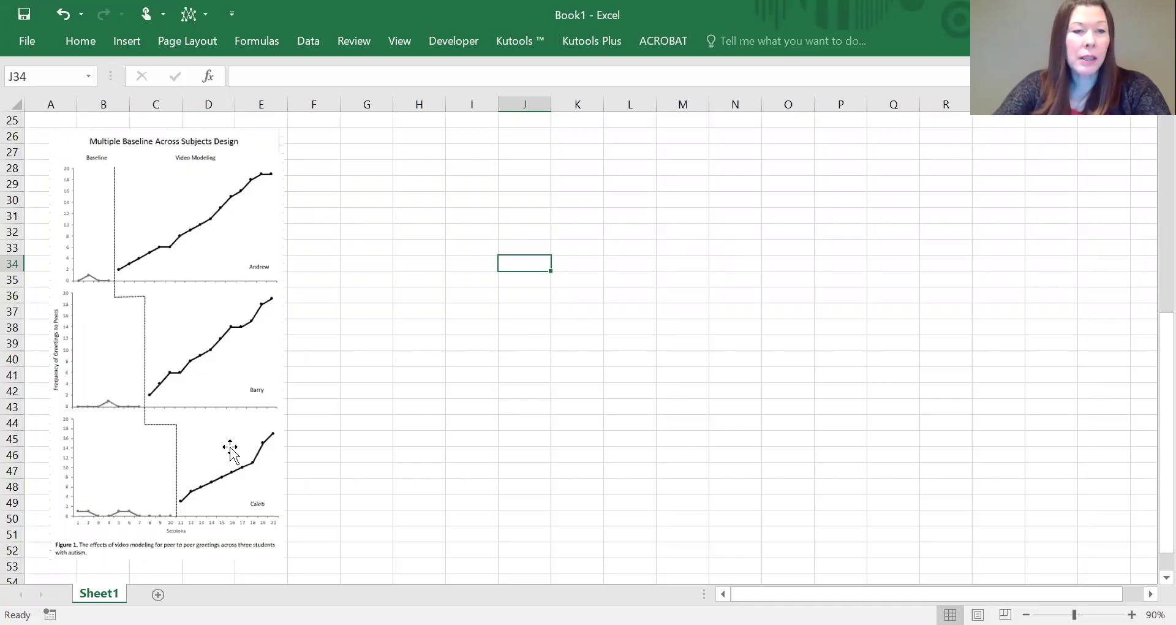
Insert a line chart with markers from Andrew's data in B2:C22 and place it beside the table
{"action": "scroll", "coordinate": [157, 306], "scroll_direction": "down", "scroll_amount": 1}
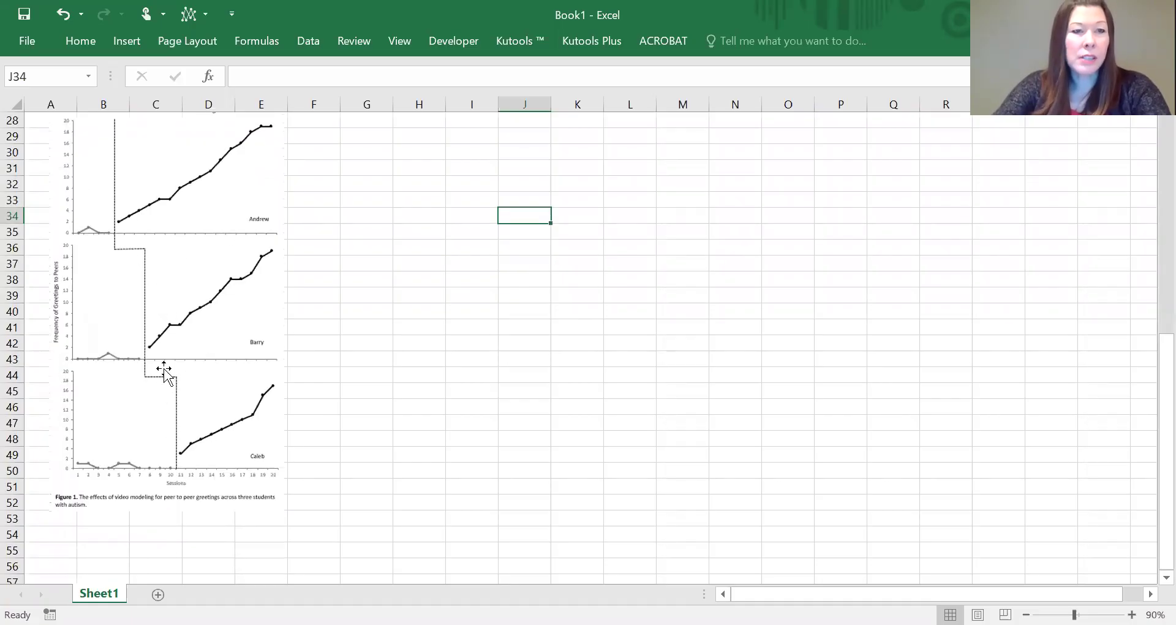
{"action": "scroll", "coordinate": [401, 417], "scroll_direction": "up", "scroll_amount": 9}
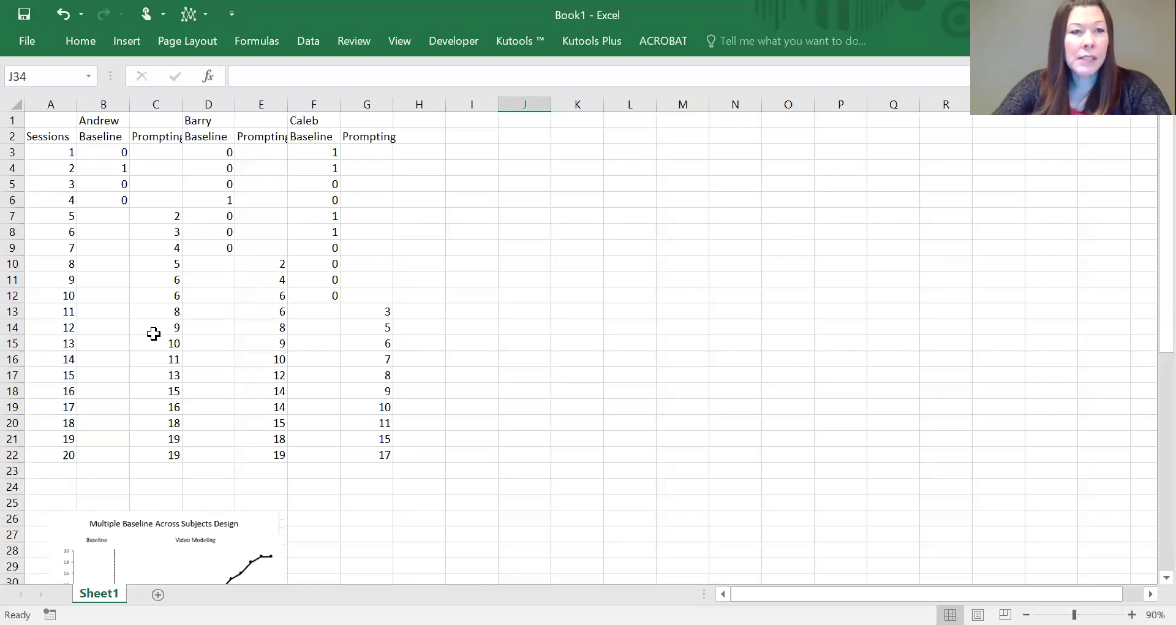
{"action": "left_click_drag", "start_coordinate": [101, 136], "coordinate": [157, 453]}
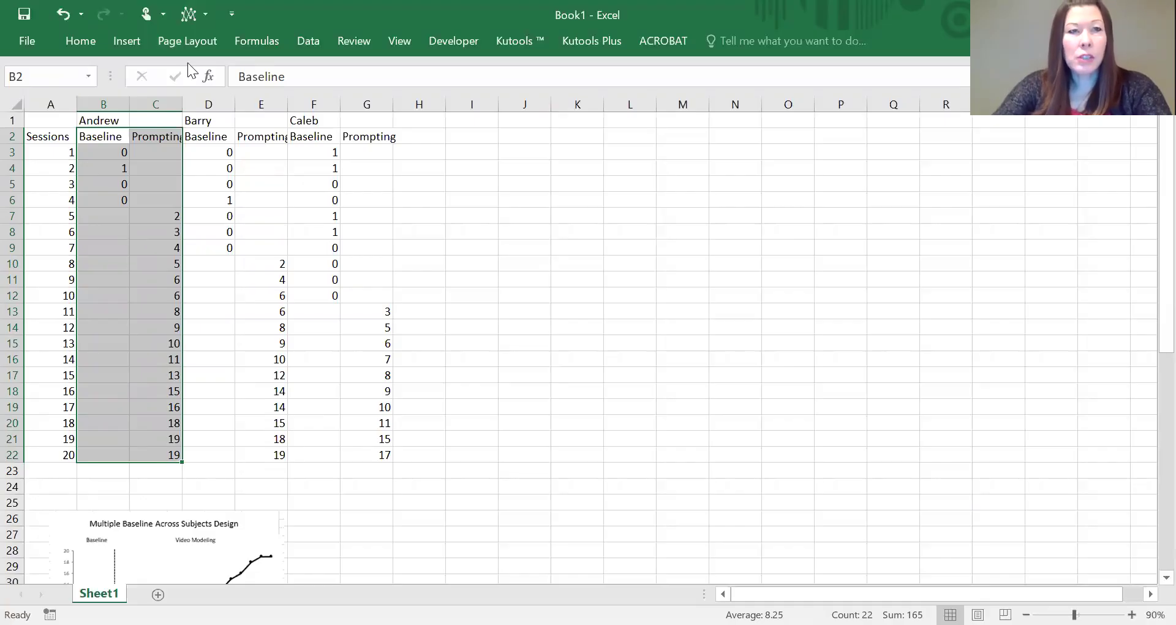
{"action": "left_click", "coordinate": [130, 38]}
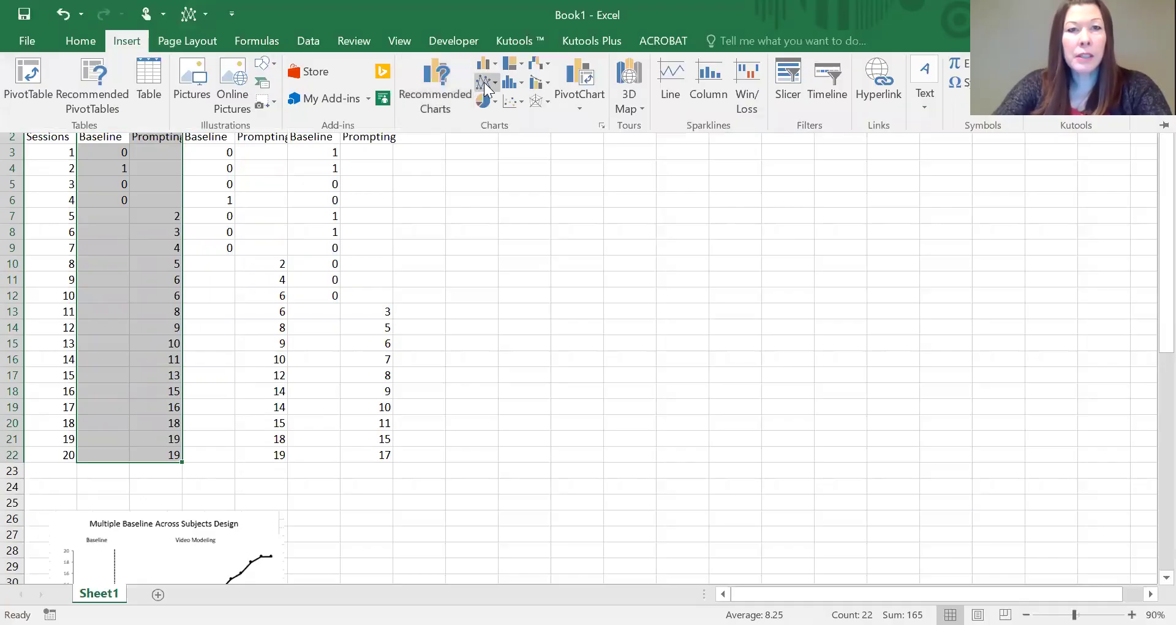
{"action": "left_click", "coordinate": [194, 12]}
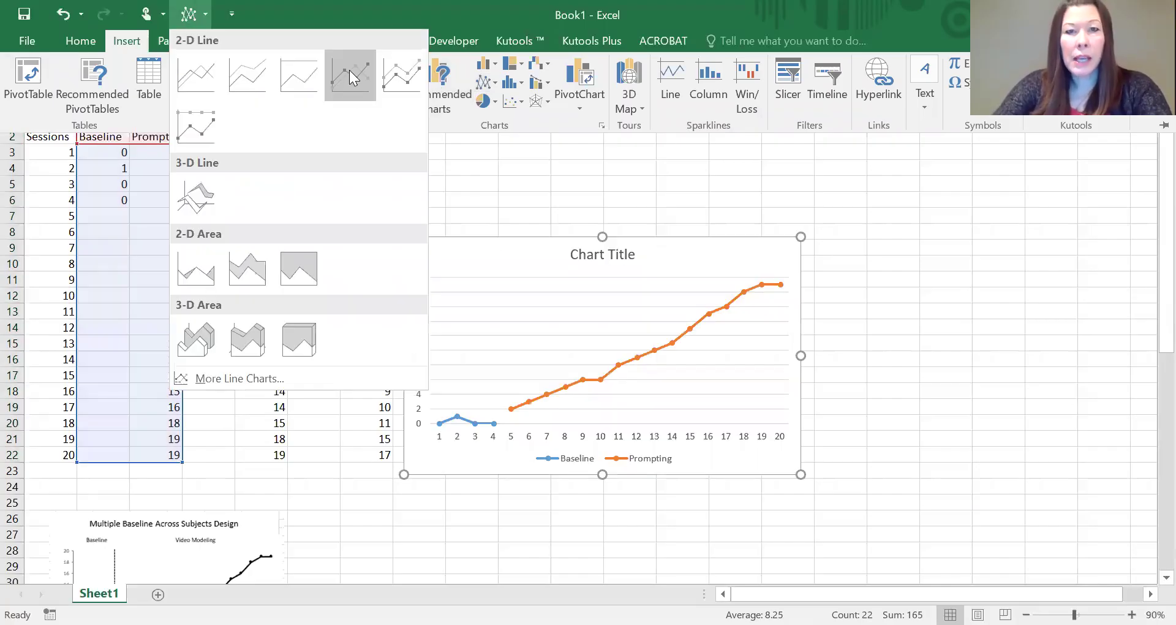
{"action": "left_click", "coordinate": [349, 70]}
{"action": "left_click_drag", "start_coordinate": [427, 255], "coordinate": [464, 197]}
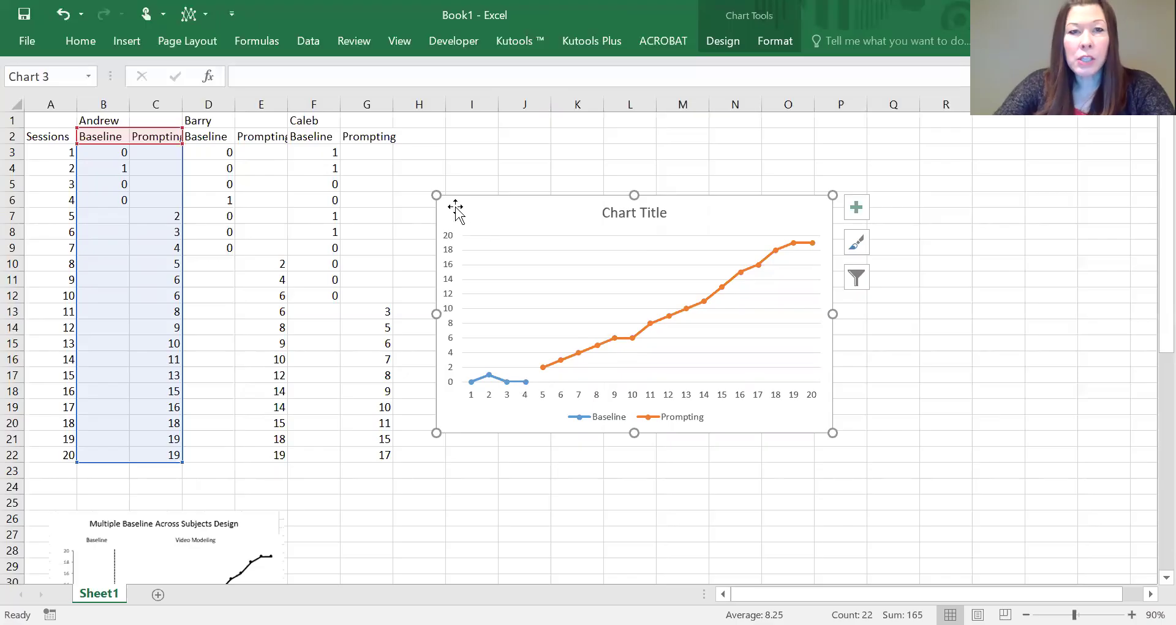
Recolour the chart's lines with the grey colour palette
{"action": "left_click", "coordinate": [736, 38]}
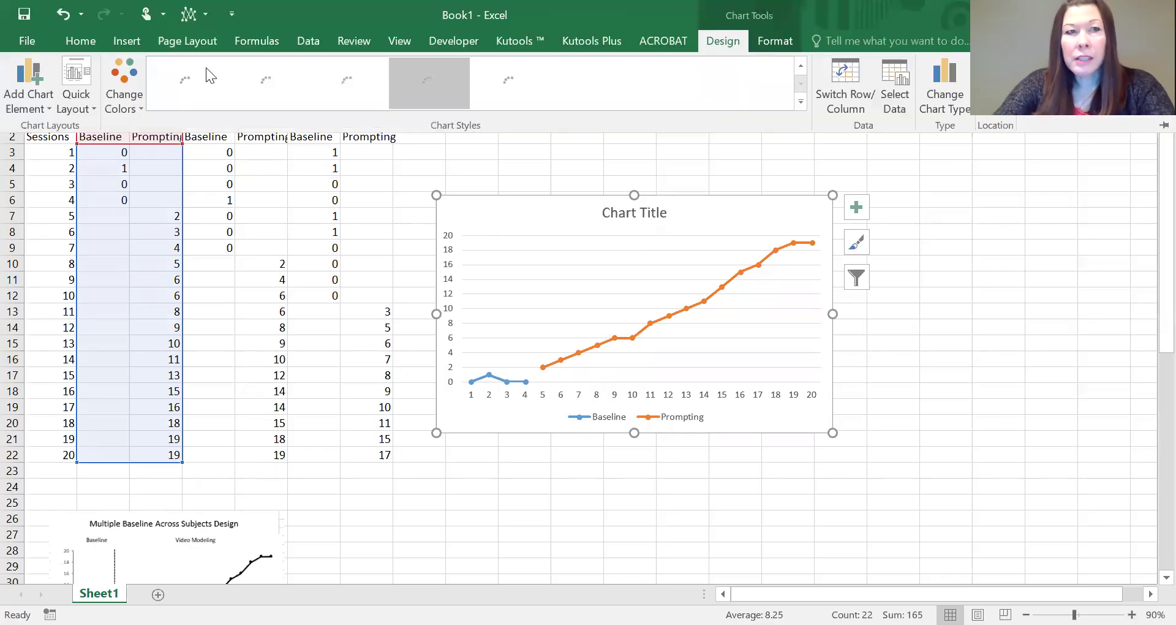
{"action": "left_click", "coordinate": [123, 95]}
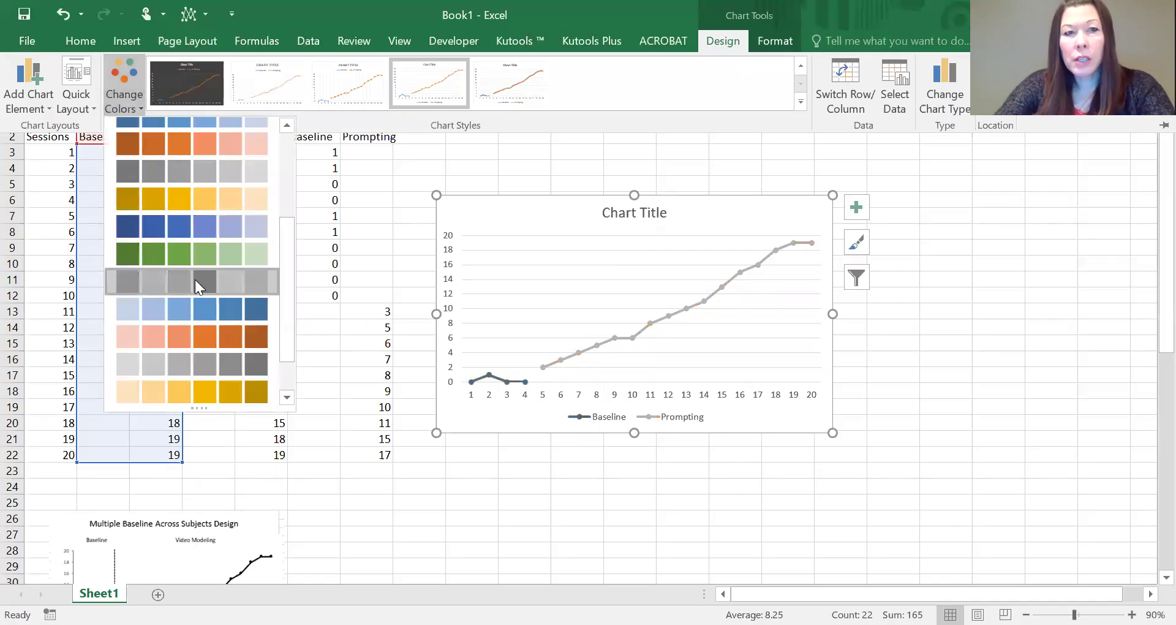
{"action": "left_click", "coordinate": [195, 279]}
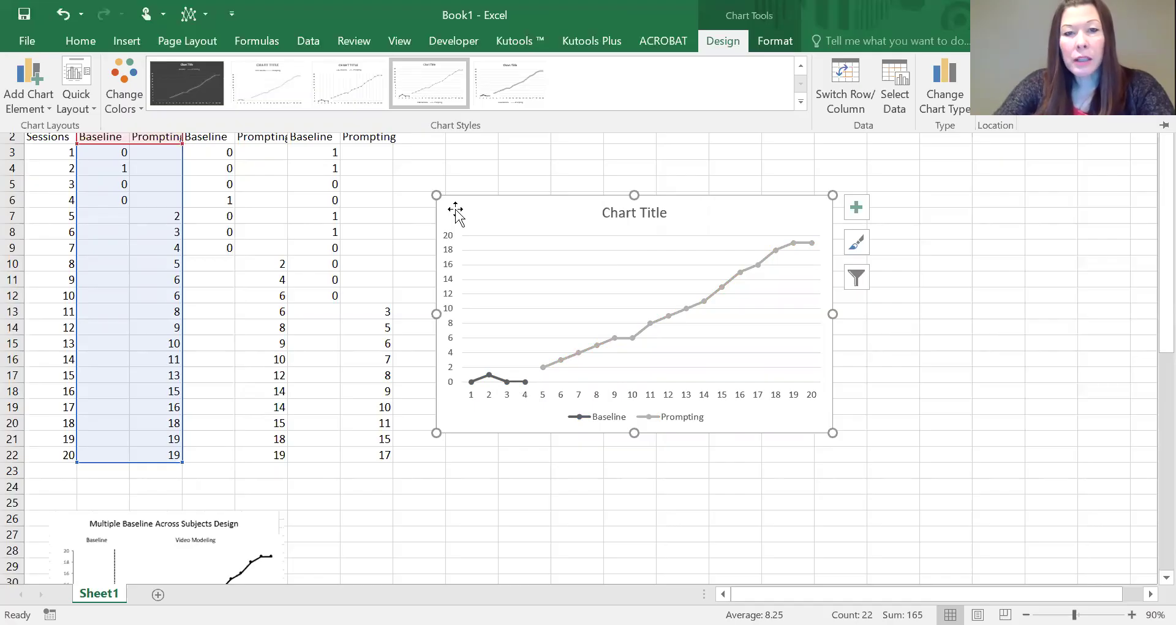
Set the chart area border to No line
{"action": "right_click", "coordinate": [455, 211]}
{"action": "left_click", "coordinate": [550, 565]}
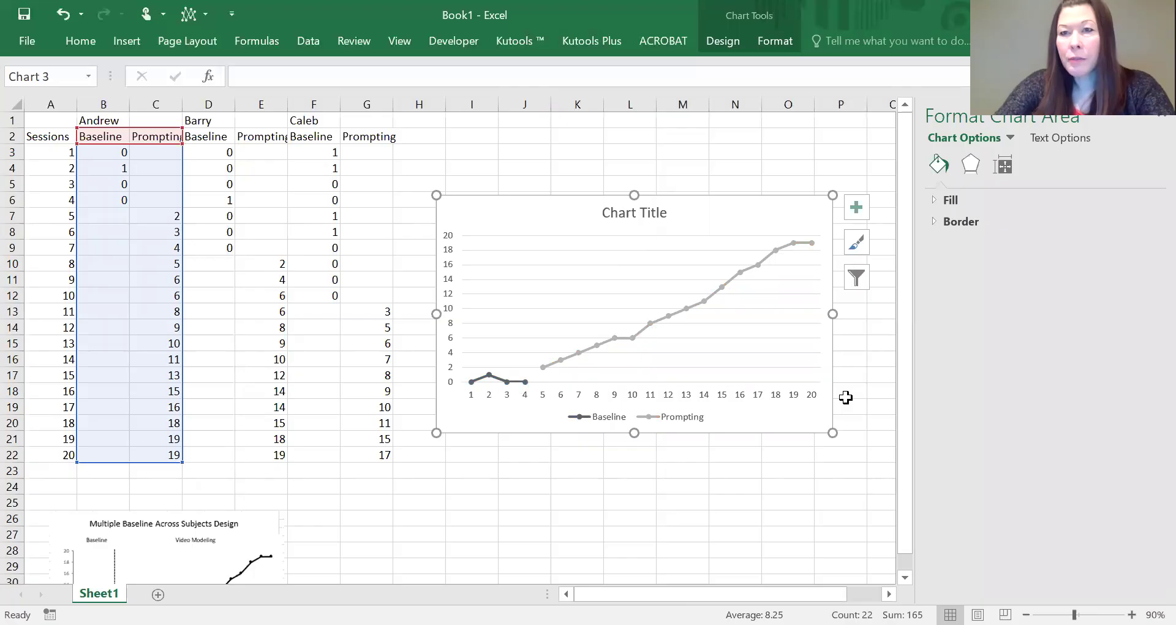
{"action": "left_click", "coordinate": [935, 221]}
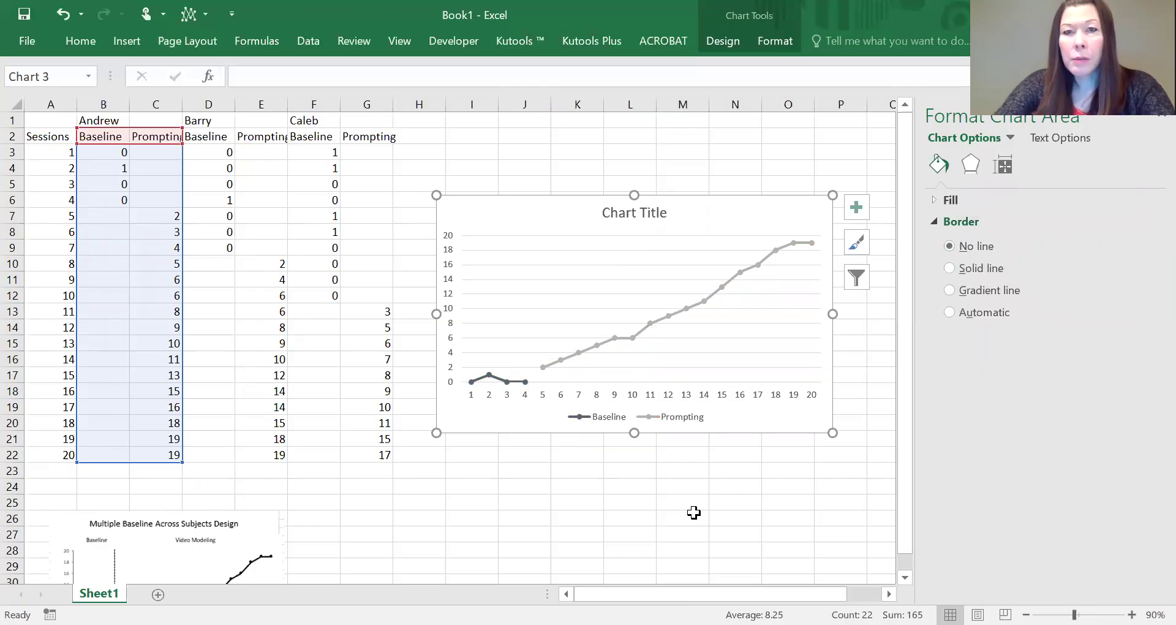
{"action": "left_click", "coordinate": [568, 472]}
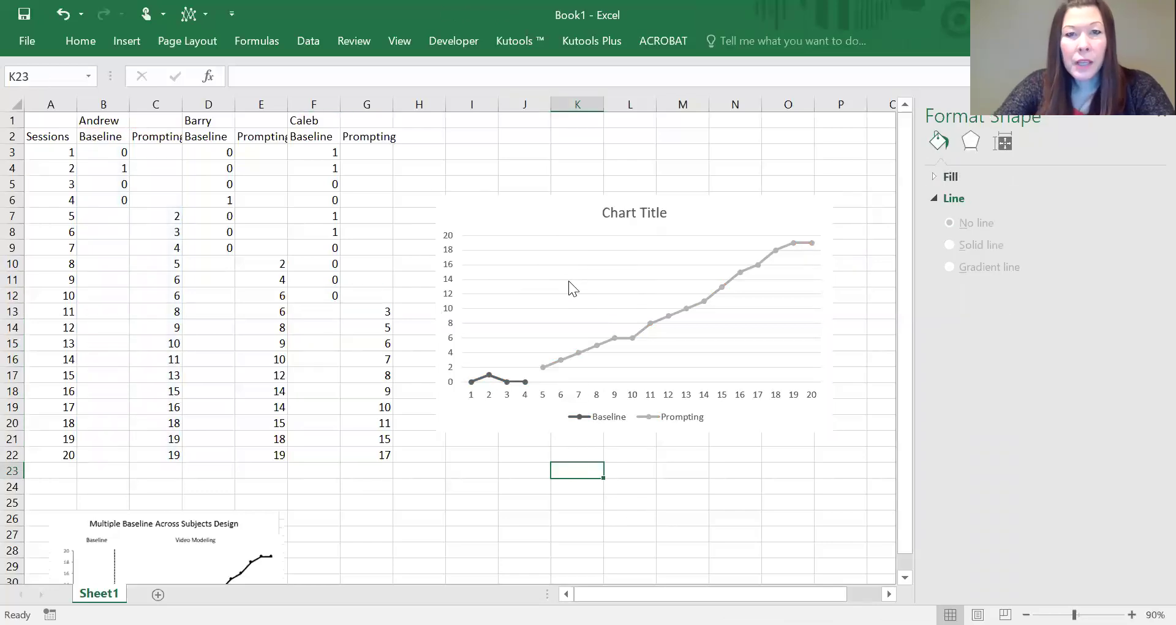
Remove the chart's horizontal gridlines
{"action": "left_click", "coordinate": [572, 264]}
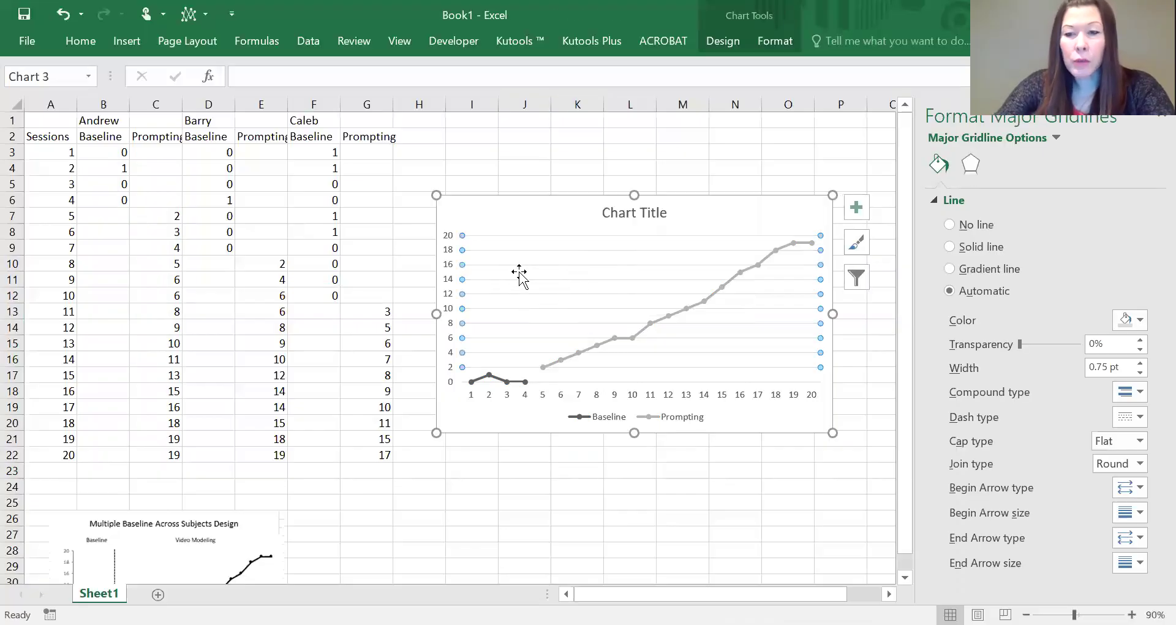
{"action": "key", "text": "Escape"}
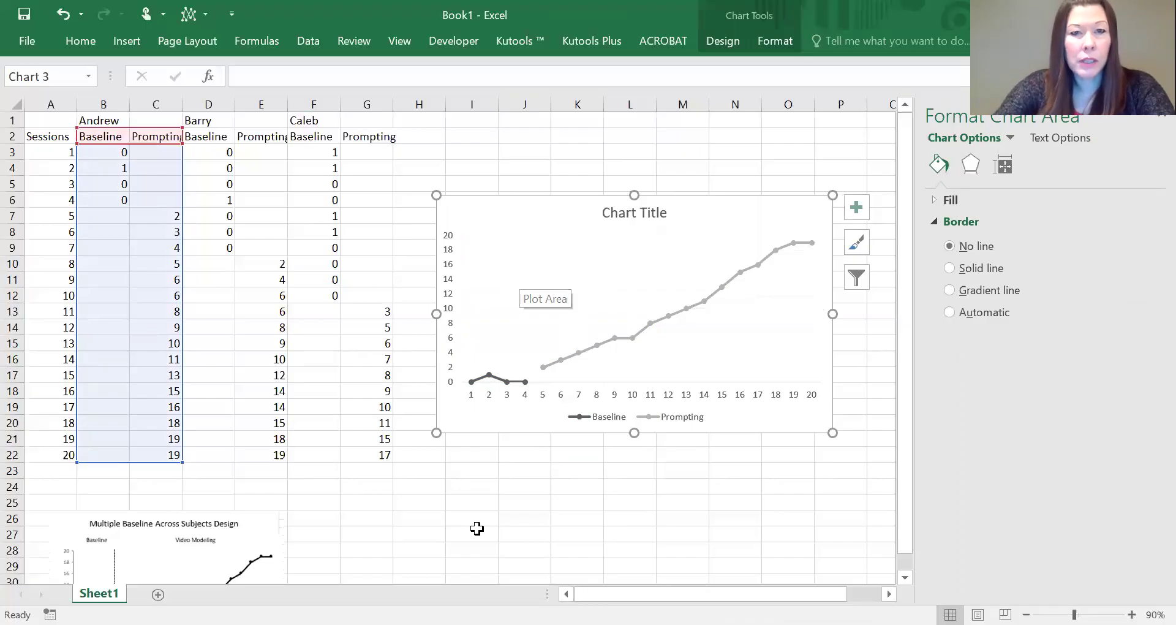
{"action": "left_click", "coordinate": [583, 537]}
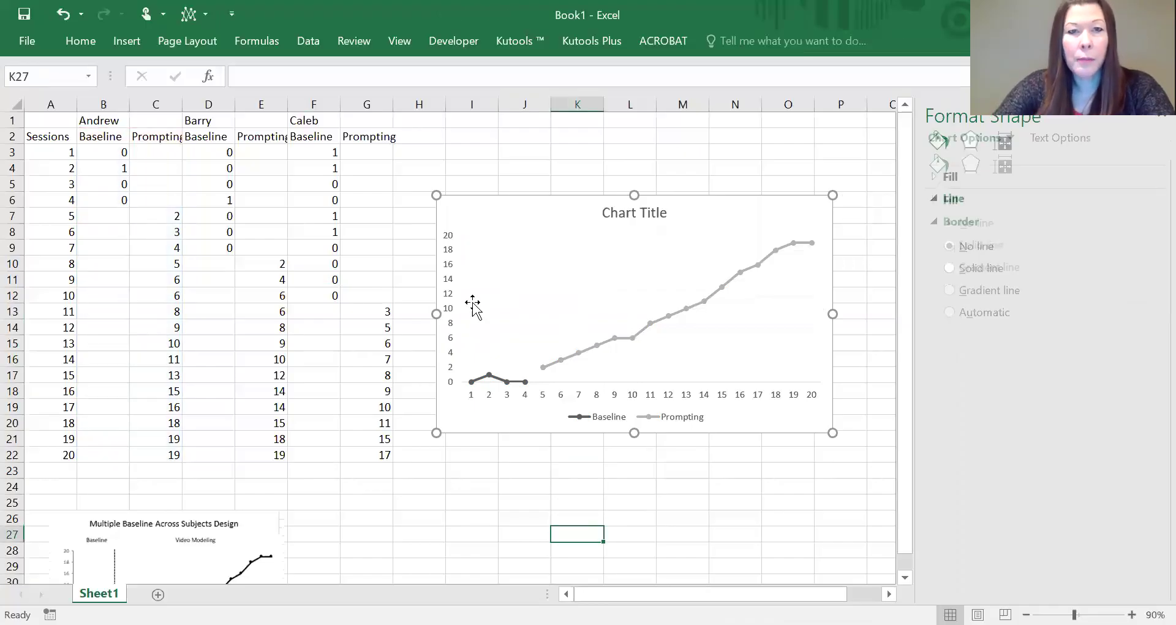
Paste two copies of Andrew's chart, one below the other, beneath the original
{"action": "left_click", "coordinate": [453, 208]}
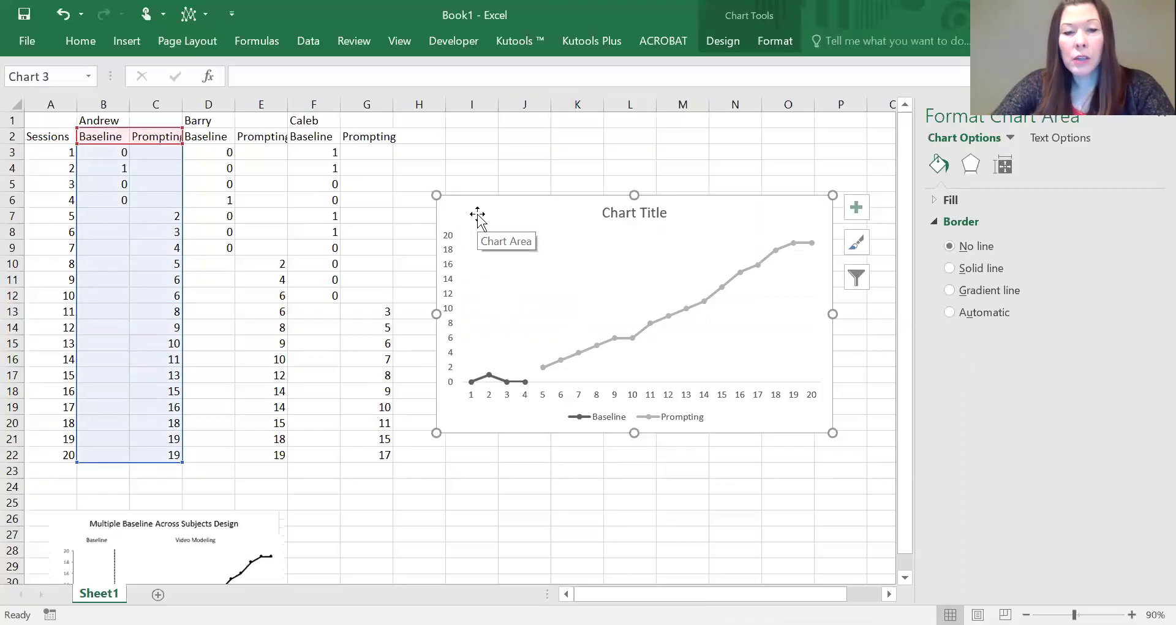
{"action": "scroll", "coordinate": [475, 407], "scroll_direction": "down", "scroll_amount": 1}
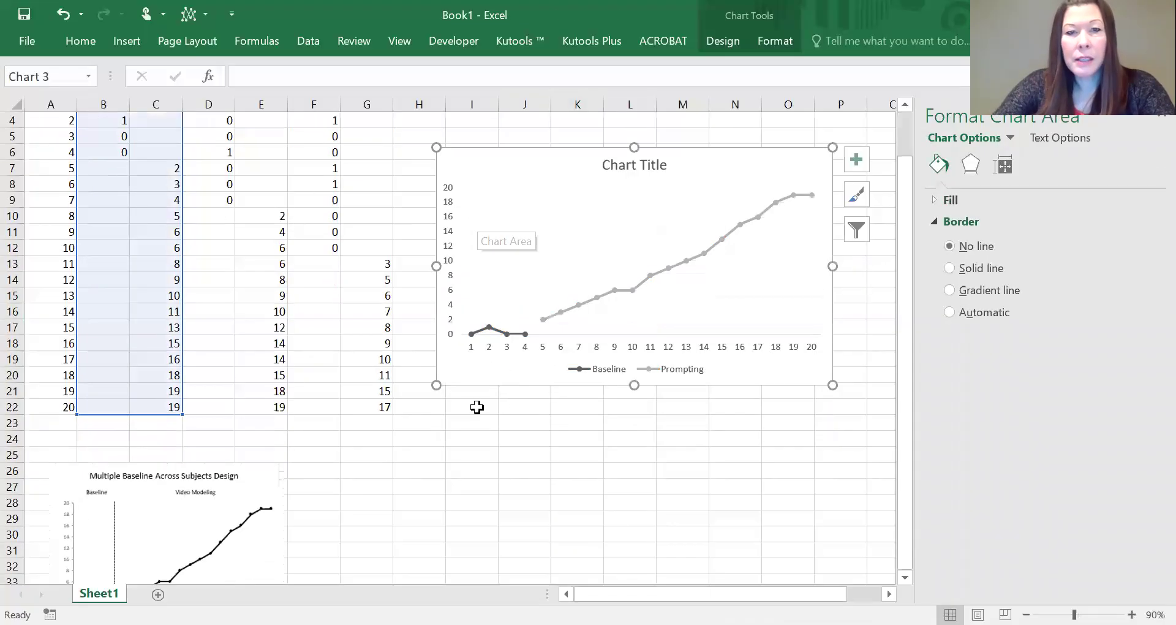
{"action": "left_click", "coordinate": [456, 406]}
{"action": "key", "text": "ctrl+v"}
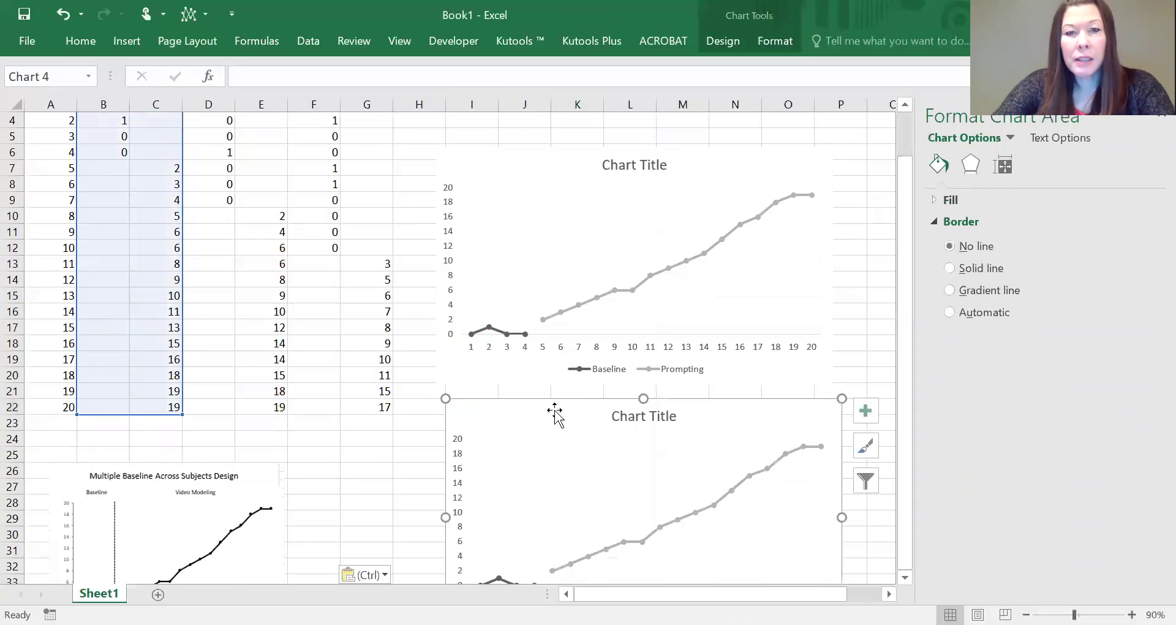
{"action": "scroll", "coordinate": [548, 422], "scroll_direction": "down", "scroll_amount": 4}
{"action": "scroll", "coordinate": [548, 422], "scroll_direction": "down", "scroll_amount": 1}
{"action": "left_click", "coordinate": [490, 436]}
{"action": "key", "text": "ctrl+v"}
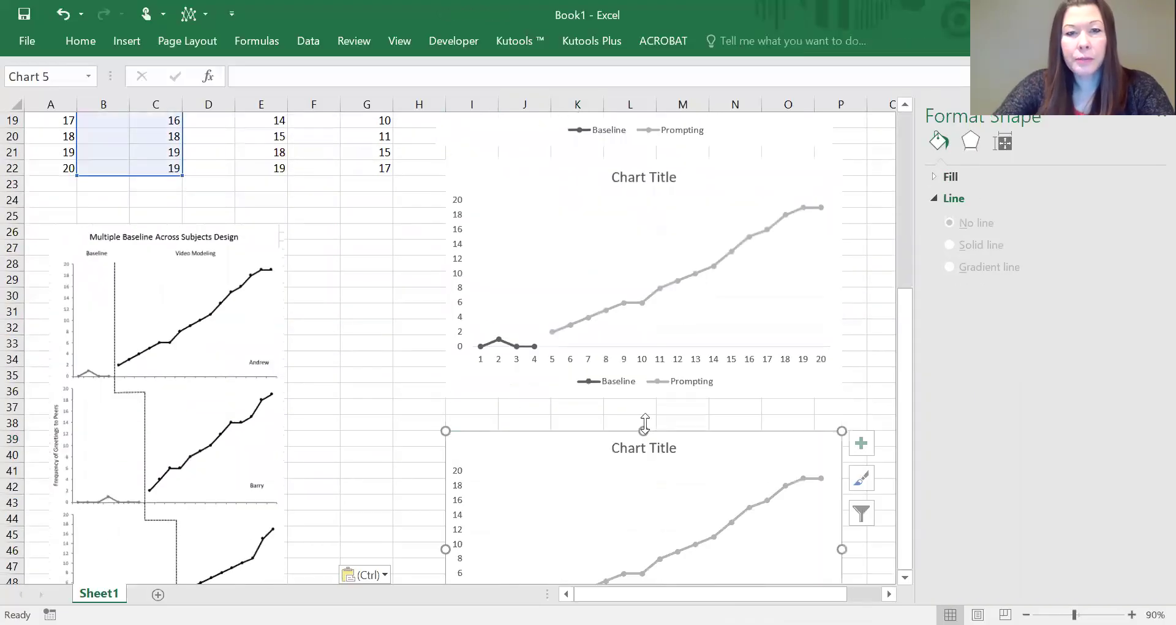
{"action": "scroll", "coordinate": [561, 392], "scroll_direction": "up", "scroll_amount": 6}
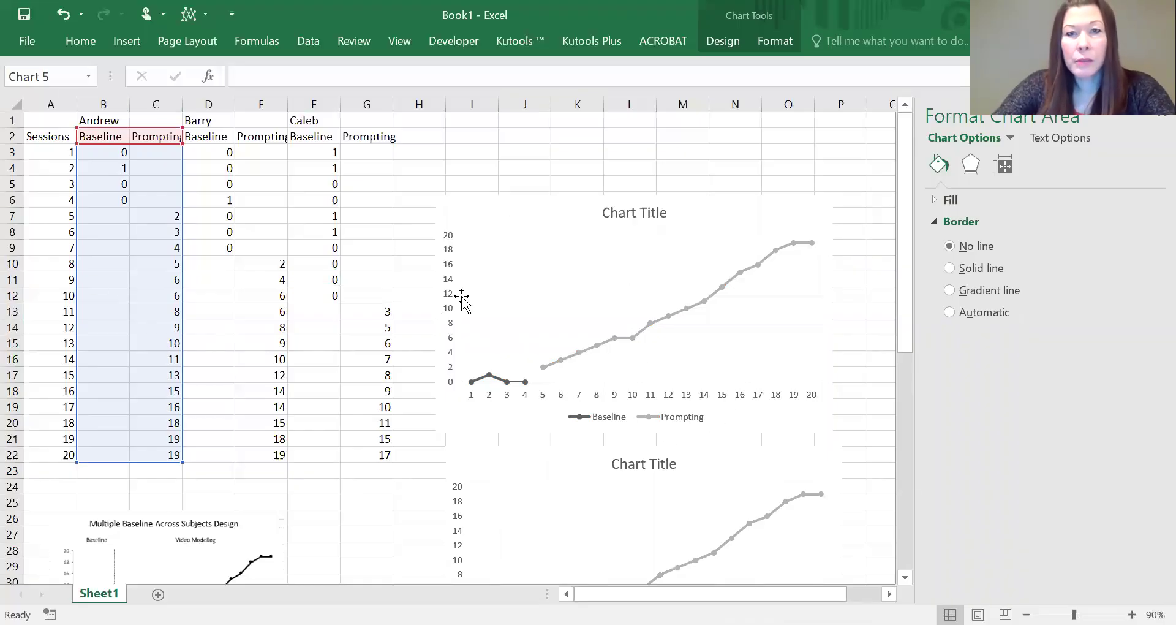
Point the second chart's source data at Barry's columns D2:E22
{"action": "scroll", "coordinate": [483, 343], "scroll_direction": "down", "scroll_amount": 2}
{"action": "left_click", "coordinate": [507, 386]}
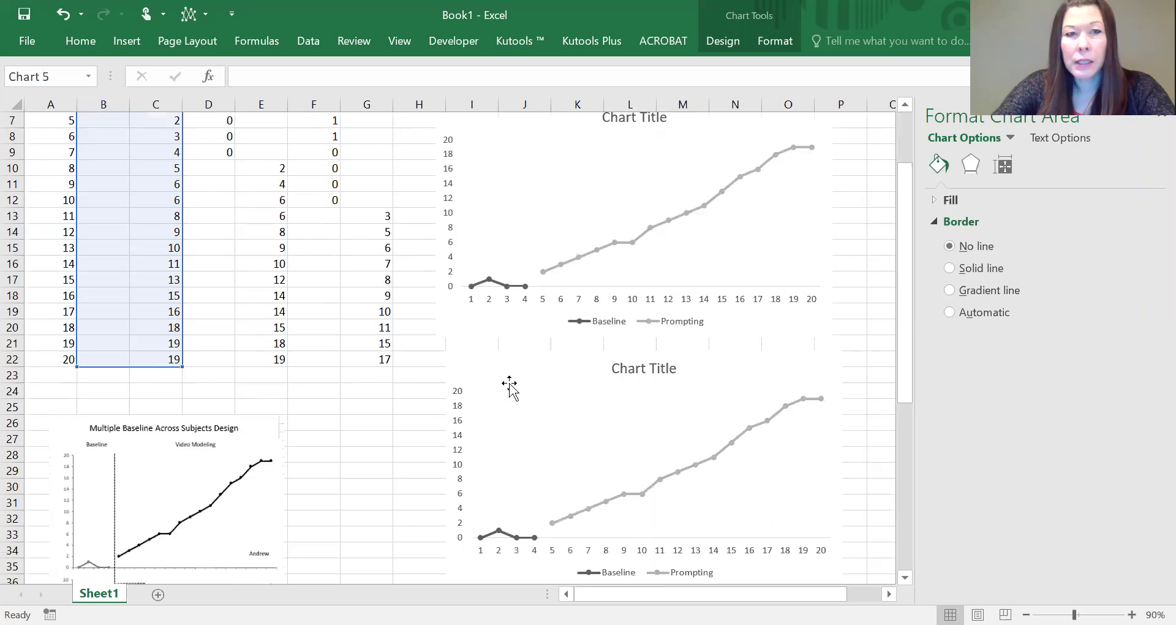
{"action": "scroll", "coordinate": [194, 330], "scroll_direction": "up", "scroll_amount": 2}
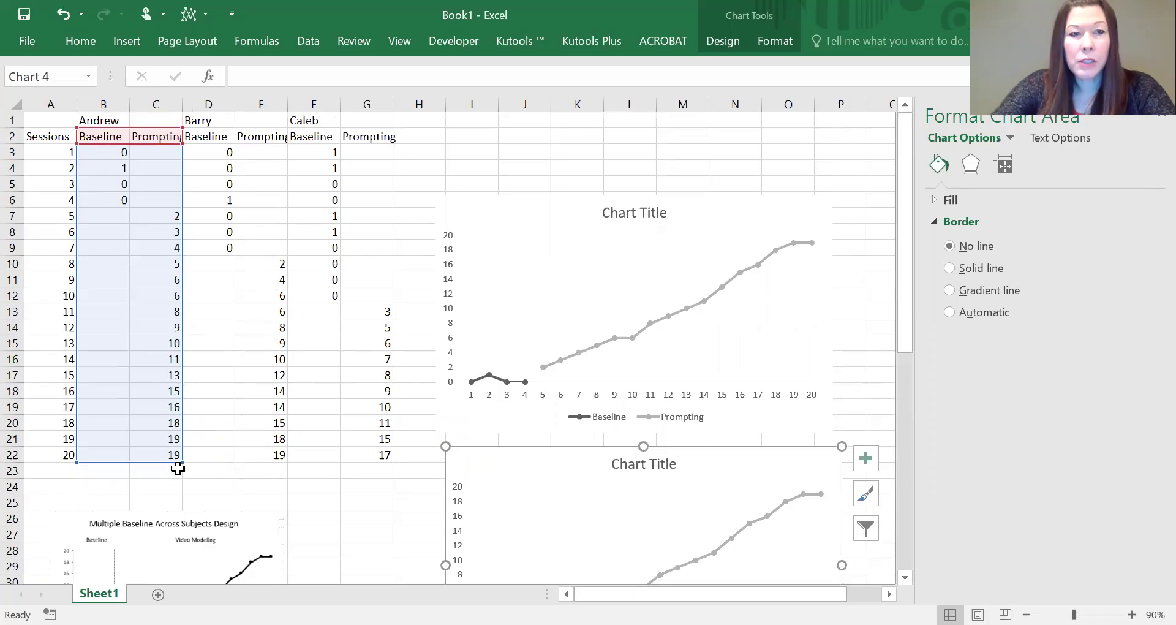
{"action": "left_click_drag", "start_coordinate": [181, 463], "coordinate": [277, 456]}
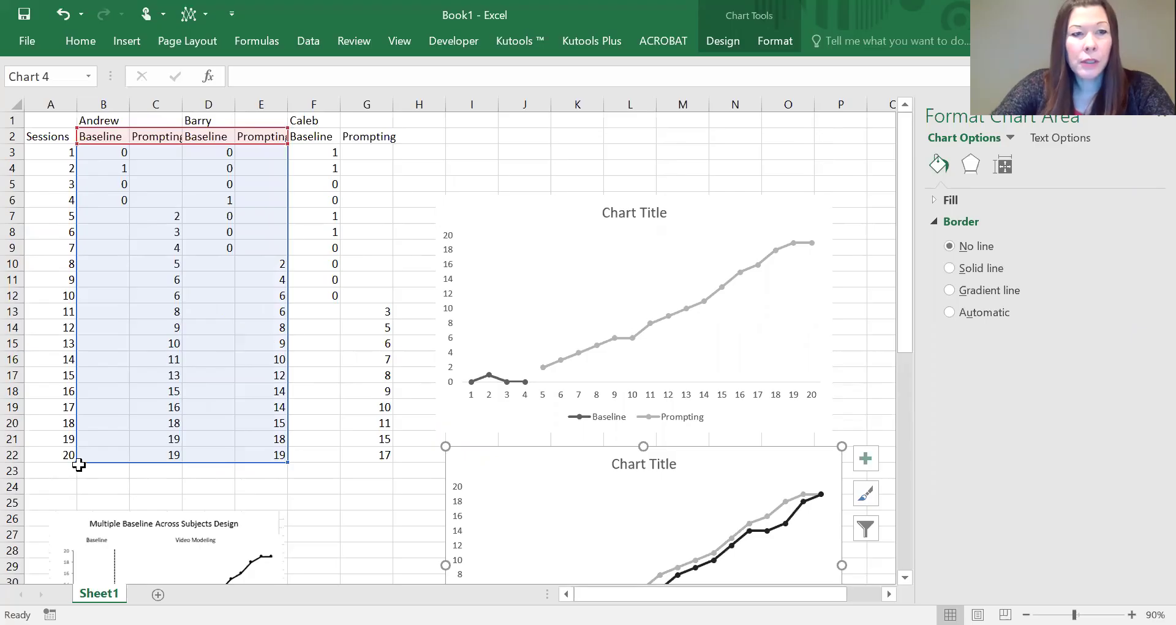
{"action": "left_click_drag", "start_coordinate": [134, 446], "coordinate": [192, 471]}
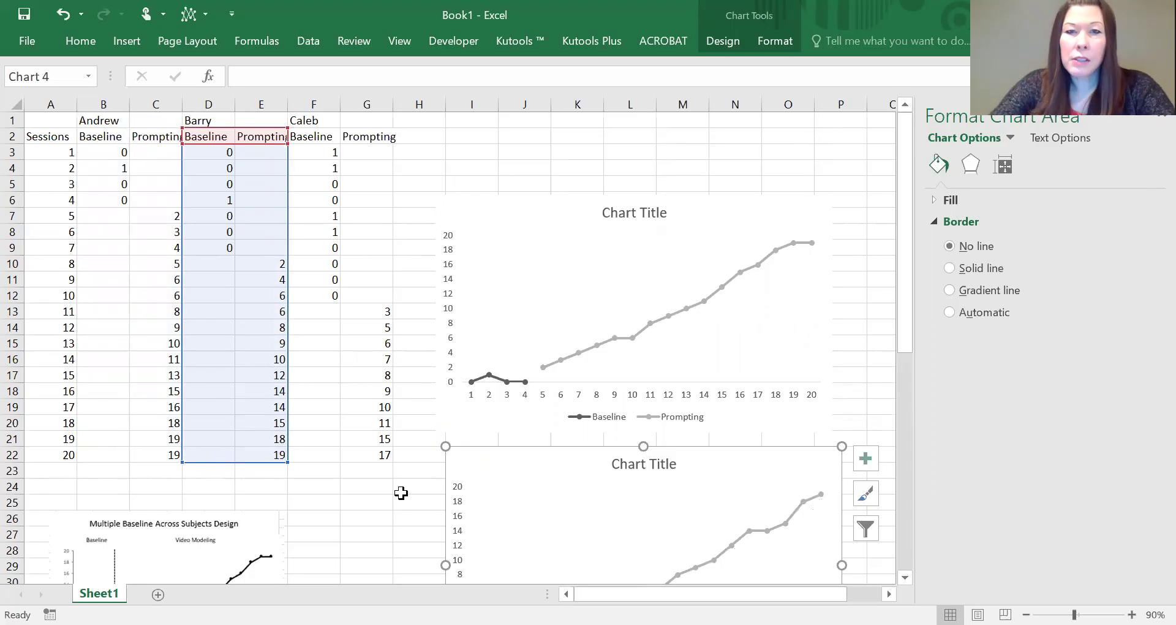
Shift the third chart's source data to Caleb's columns F2:G22
{"action": "scroll", "coordinate": [401, 493], "scroll_direction": "down", "scroll_amount": 3}
{"action": "scroll", "coordinate": [290, 398], "scroll_direction": "up", "scroll_amount": 3}
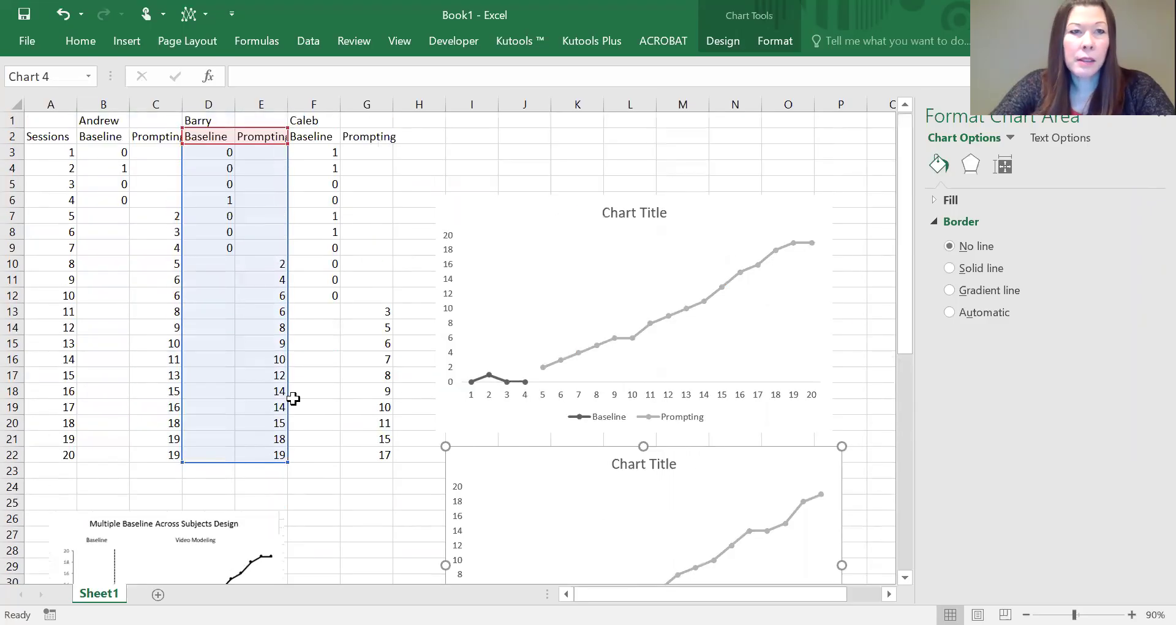
{"action": "scroll", "coordinate": [315, 420], "scroll_direction": "down", "scroll_amount": 8}
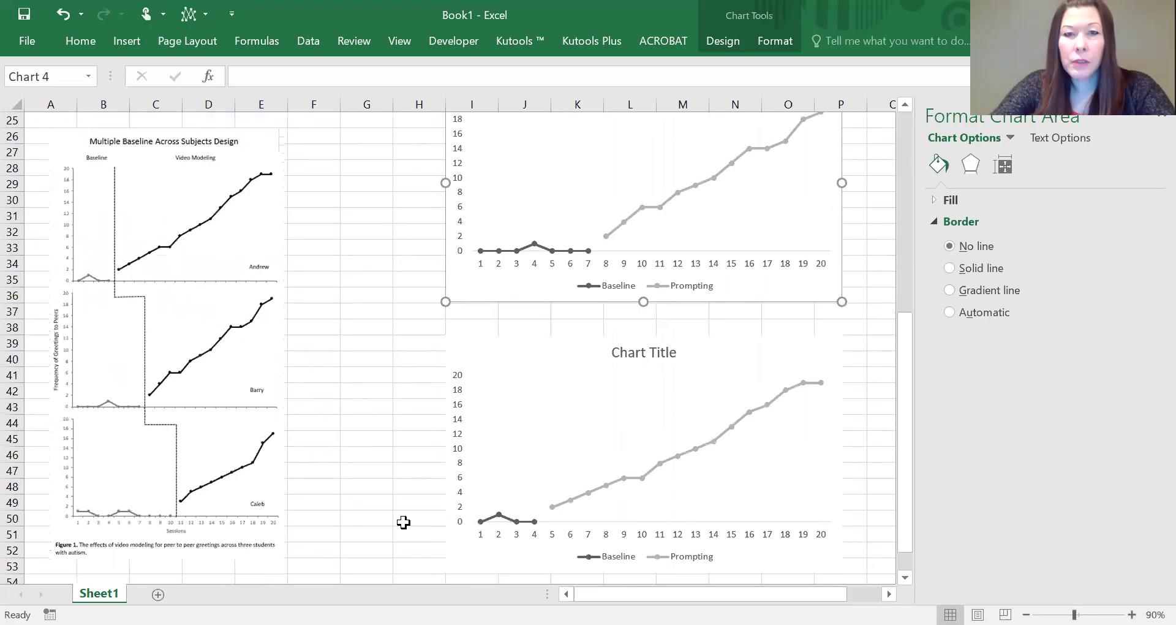
{"action": "left_click", "coordinate": [505, 377]}
{"action": "scroll", "coordinate": [241, 309], "scroll_direction": "up", "scroll_amount": 6}
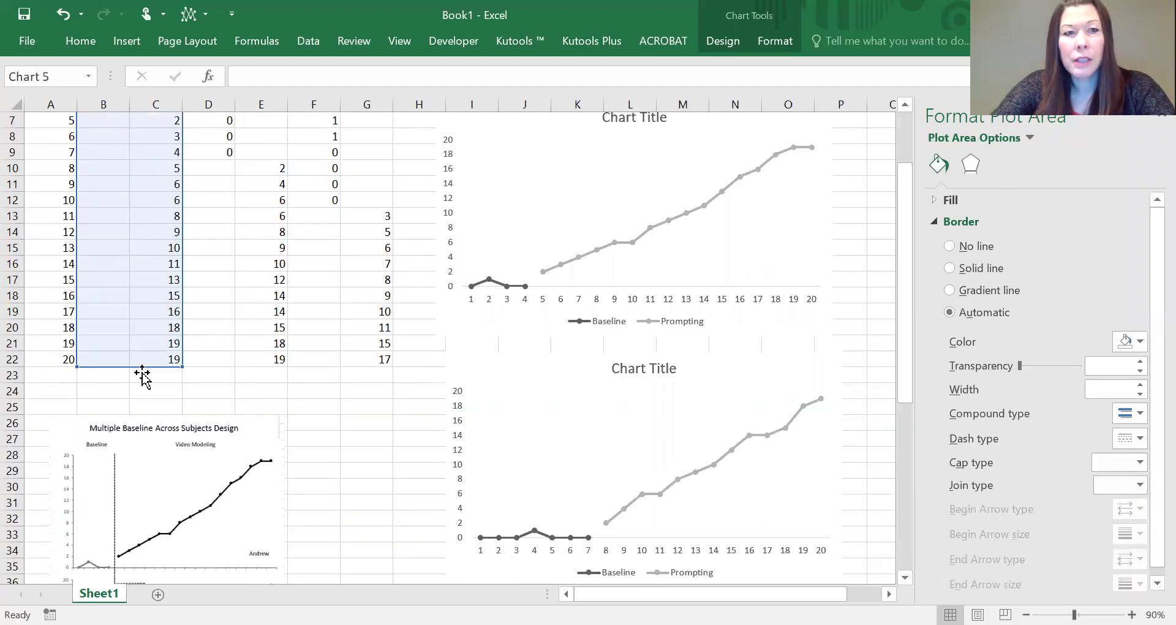
{"action": "scroll", "coordinate": [192, 354], "scroll_direction": "up", "scroll_amount": 2}
{"action": "left_click_drag", "start_coordinate": [182, 457], "coordinate": [181, 458]}
{"action": "mouse_move", "coordinate": [392, 449]}
{"action": "left_mouse_down"}
{"action": "mouse_move", "coordinate": [407, 458]}
{"action": "mouse_move", "coordinate": [377, 455]}
{"action": "left_mouse_up"}
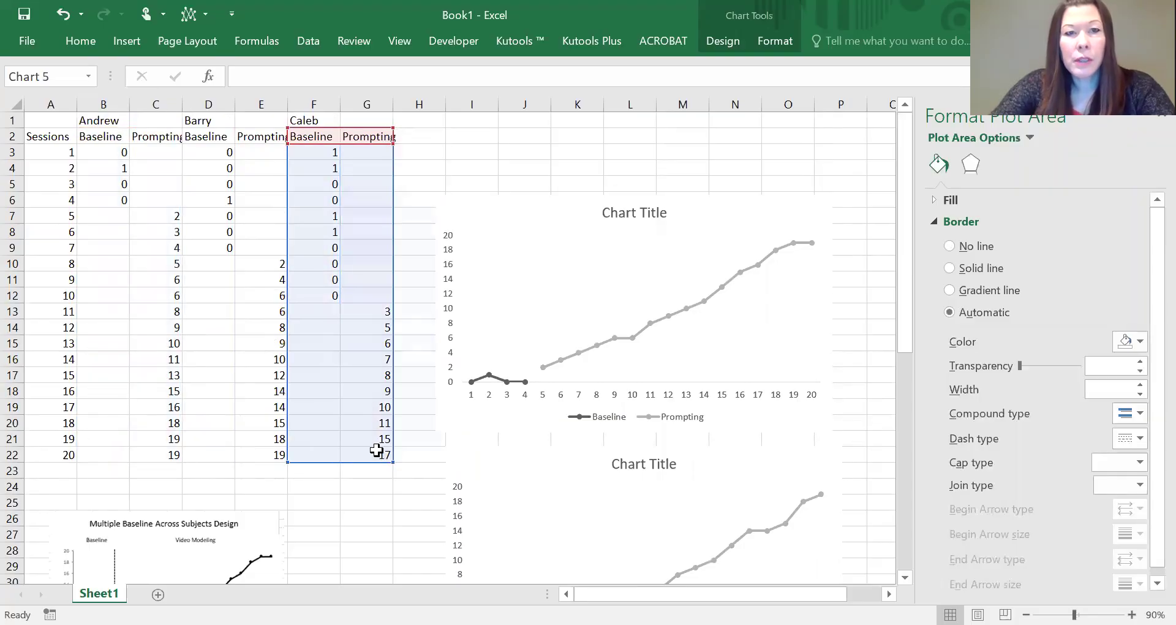
Move the second chart up so it sits directly under the first
{"action": "left_click", "coordinate": [360, 540]}
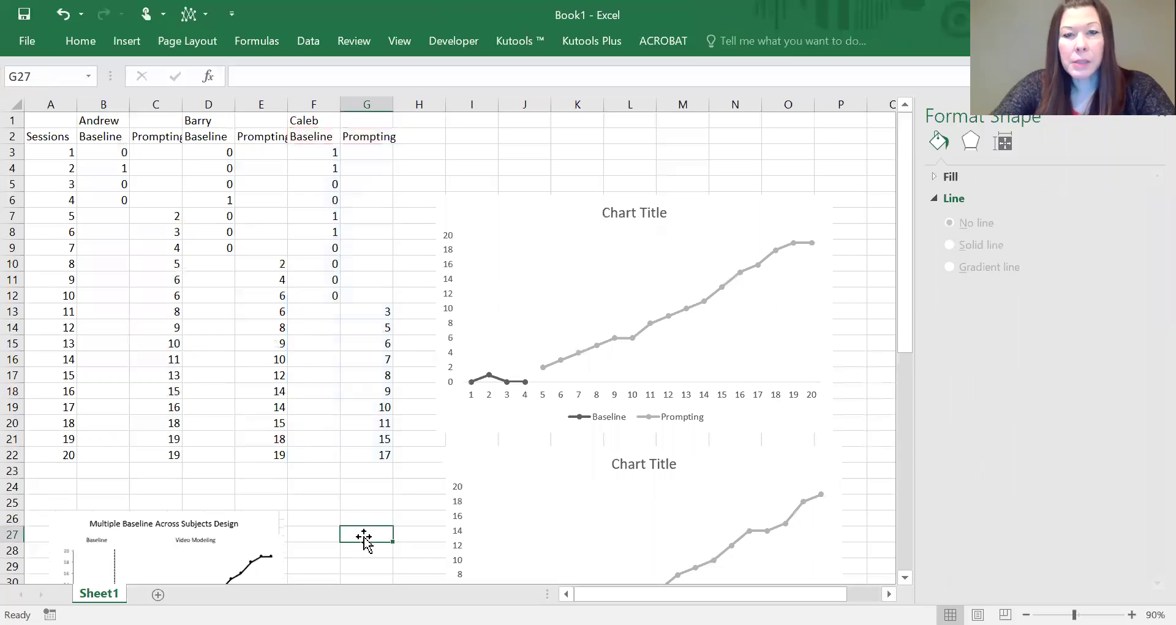
{"action": "scroll", "coordinate": [361, 539], "scroll_direction": "down", "scroll_amount": 8}
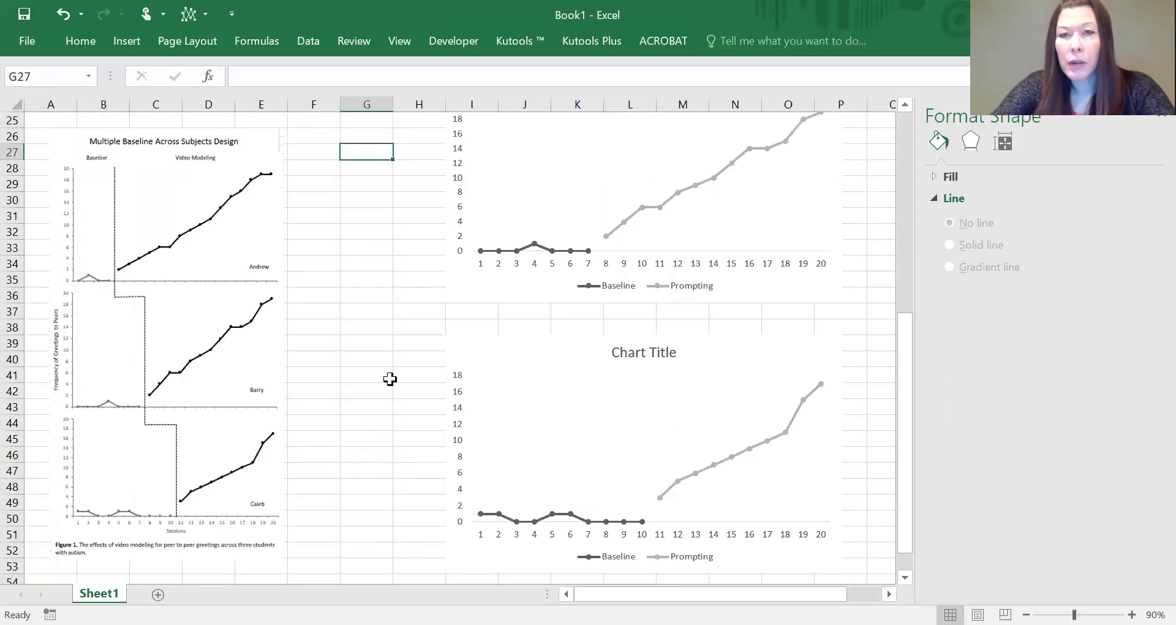
{"action": "scroll", "coordinate": [391, 377], "scroll_direction": "up", "scroll_amount": 6}
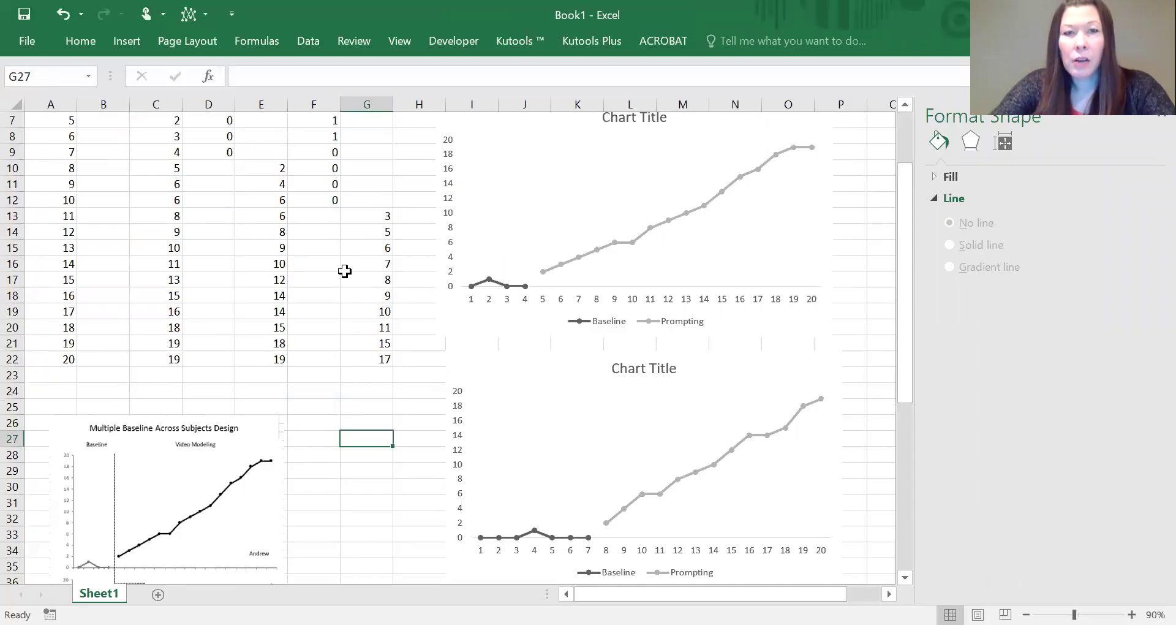
{"action": "scroll", "coordinate": [344, 272], "scroll_direction": "up", "scroll_amount": 2}
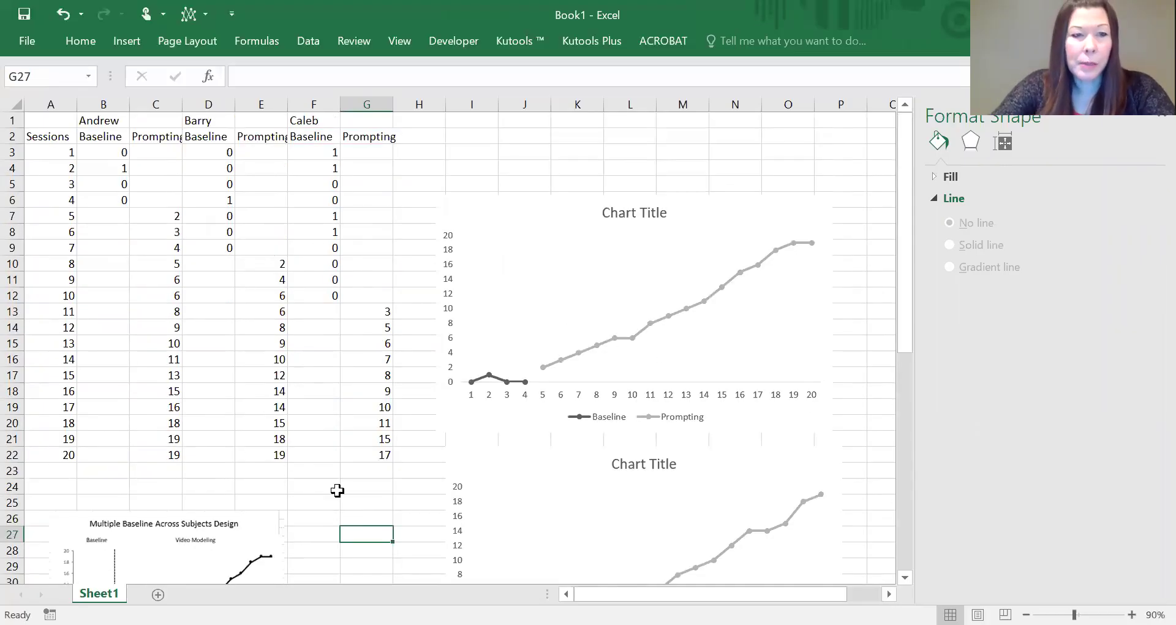
{"action": "scroll", "coordinate": [323, 459], "scroll_direction": "down", "scroll_amount": 4}
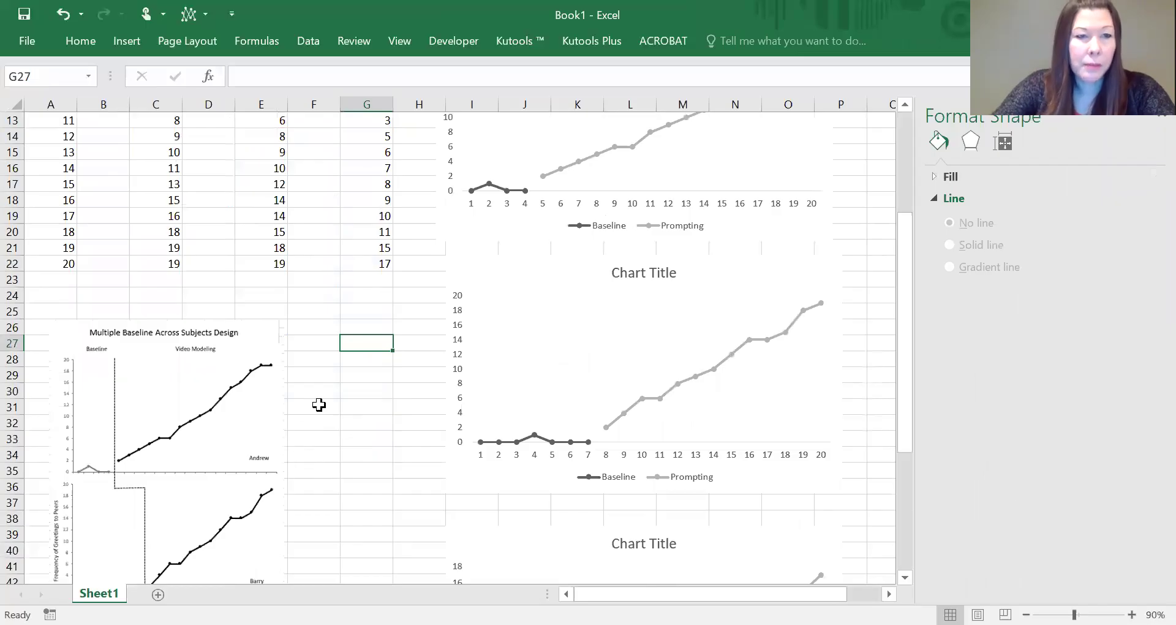
{"action": "scroll", "coordinate": [300, 382], "scroll_direction": "up", "scroll_amount": 4}
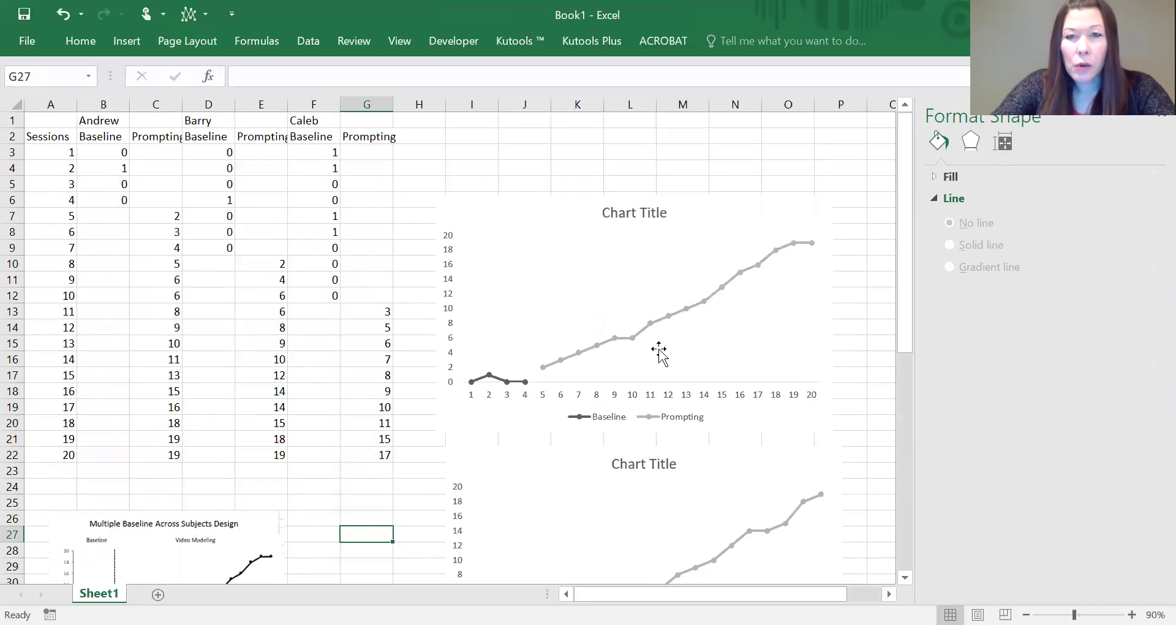
{"action": "left_click", "coordinate": [449, 202]}
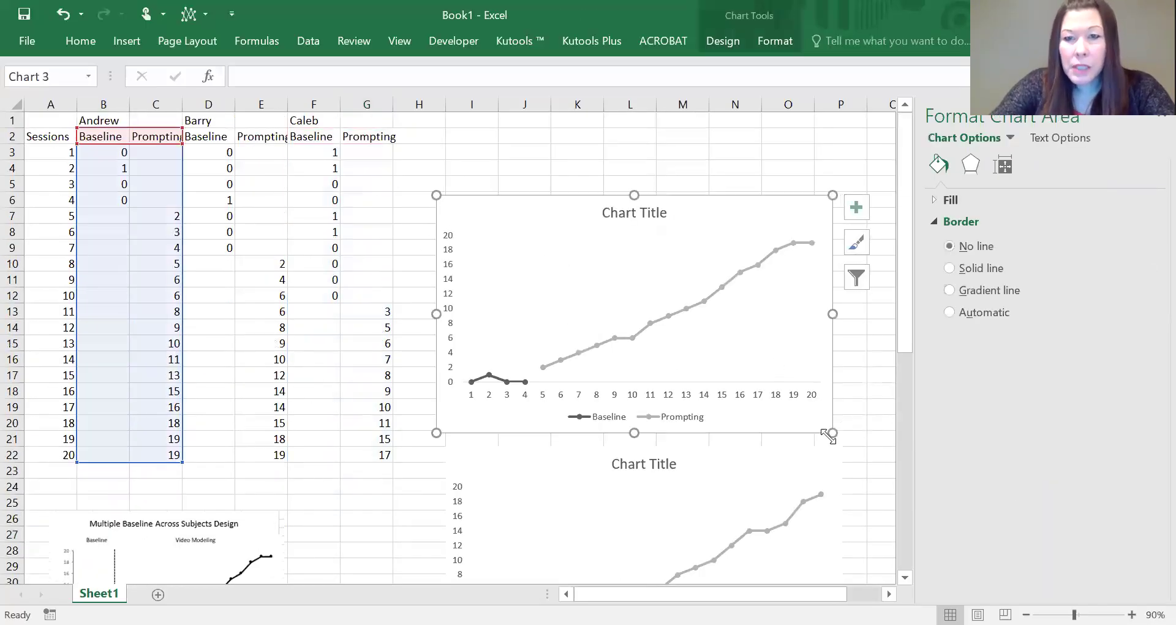
{"action": "left_click_drag", "start_coordinate": [456, 459], "coordinate": [444, 396]}
Move the third chart up under the second and align its left edge
{"action": "scroll", "coordinate": [771, 397], "scroll_direction": "down", "scroll_amount": 3}
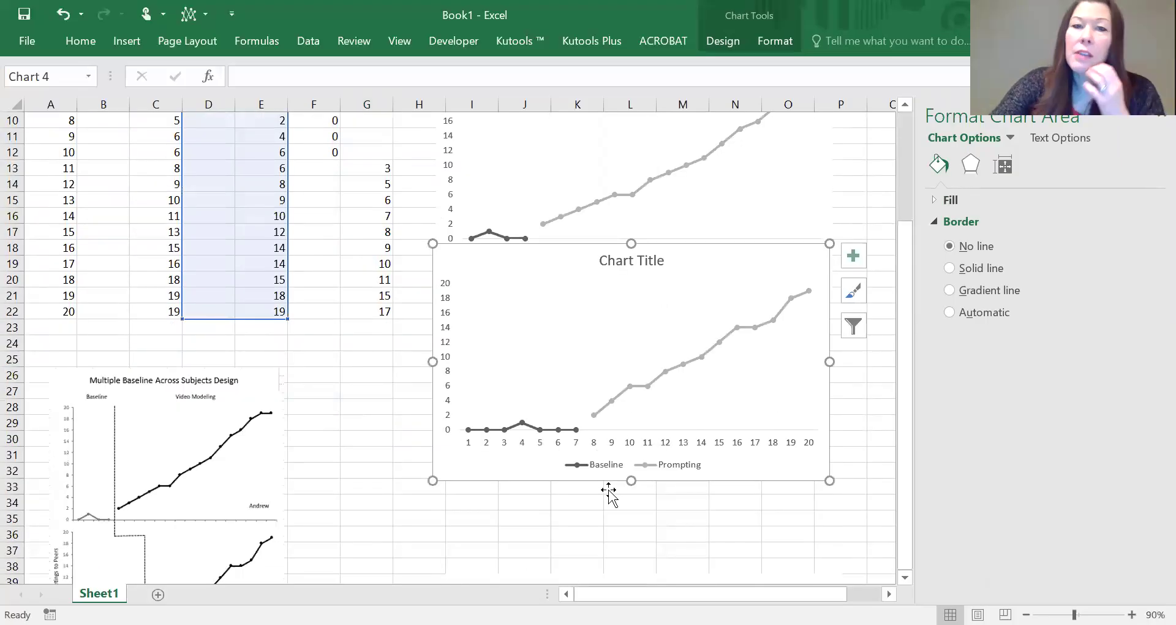
{"action": "scroll", "coordinate": [598, 506], "scroll_direction": "down", "scroll_amount": 5}
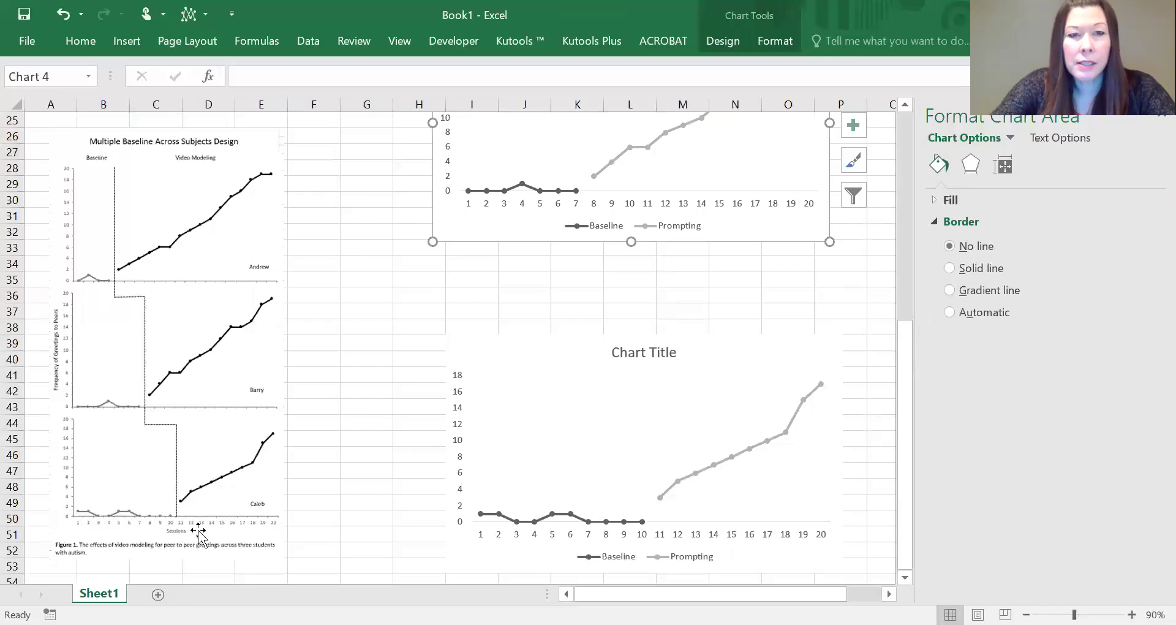
{"action": "left_click", "coordinate": [463, 341]}
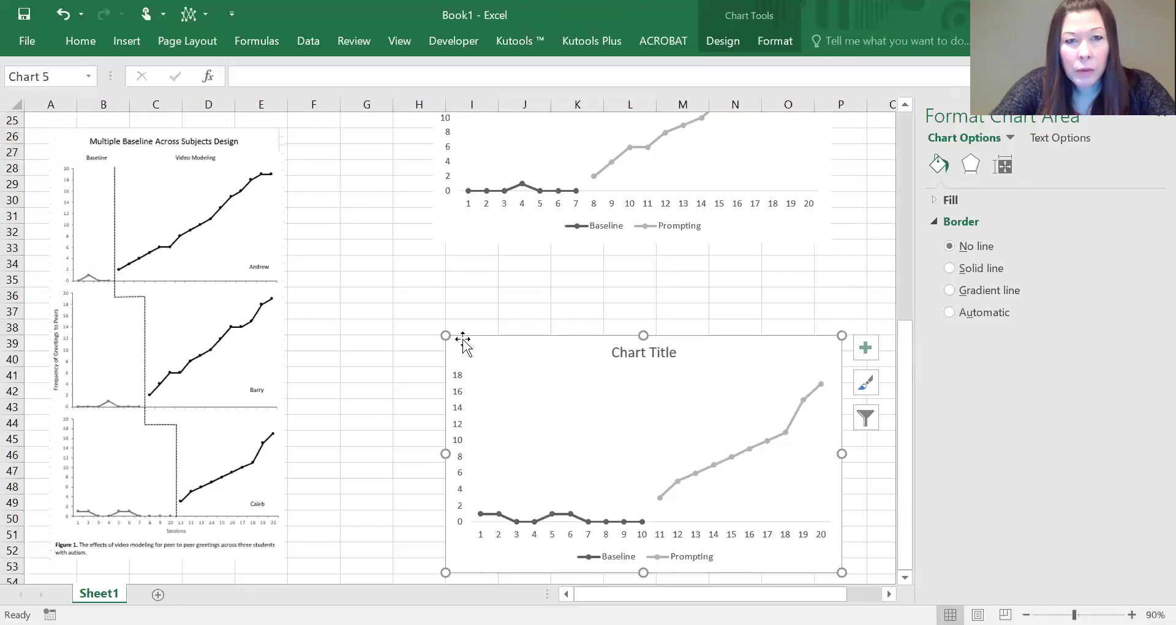
{"action": "left_click_drag", "start_coordinate": [462, 341], "coordinate": [449, 201]}
{"action": "scroll", "coordinate": [402, 291], "scroll_direction": "up", "scroll_amount": 5}
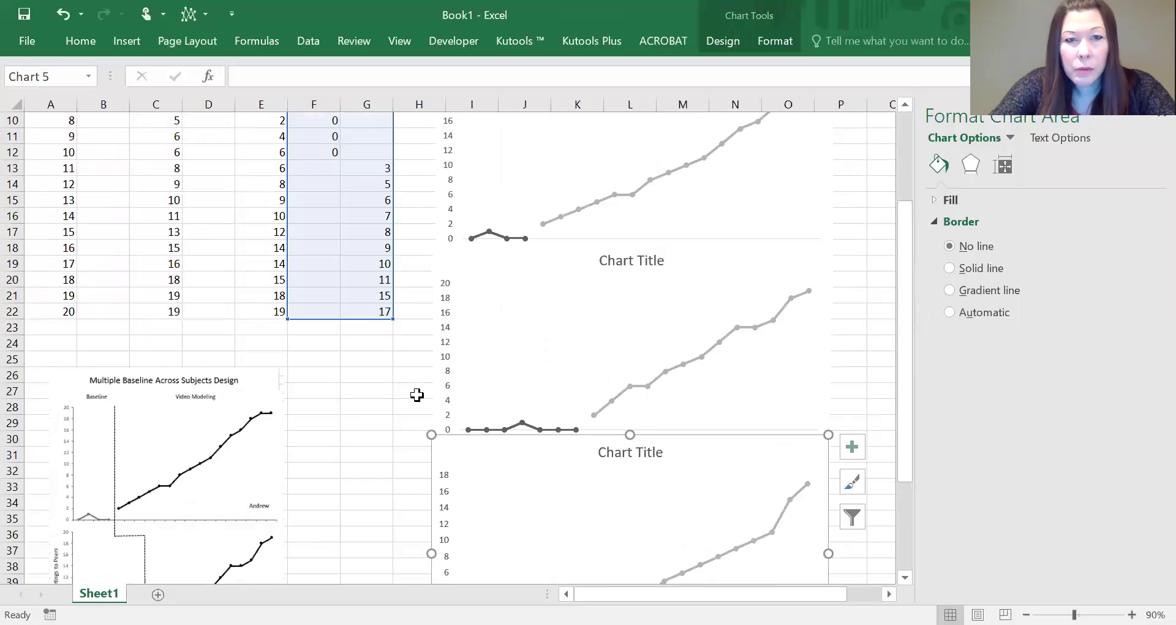
{"action": "left_click_drag", "start_coordinate": [441, 441], "coordinate": [450, 442]}
Replace the top chart's 'Chart Title' with 'Multiple Baseline Across Subjects Design'
{"action": "left_click_drag", "start_coordinate": [378, 412], "coordinate": [378, 426]}
{"action": "scroll", "coordinate": [380, 392], "scroll_direction": "up", "scroll_amount": 3}
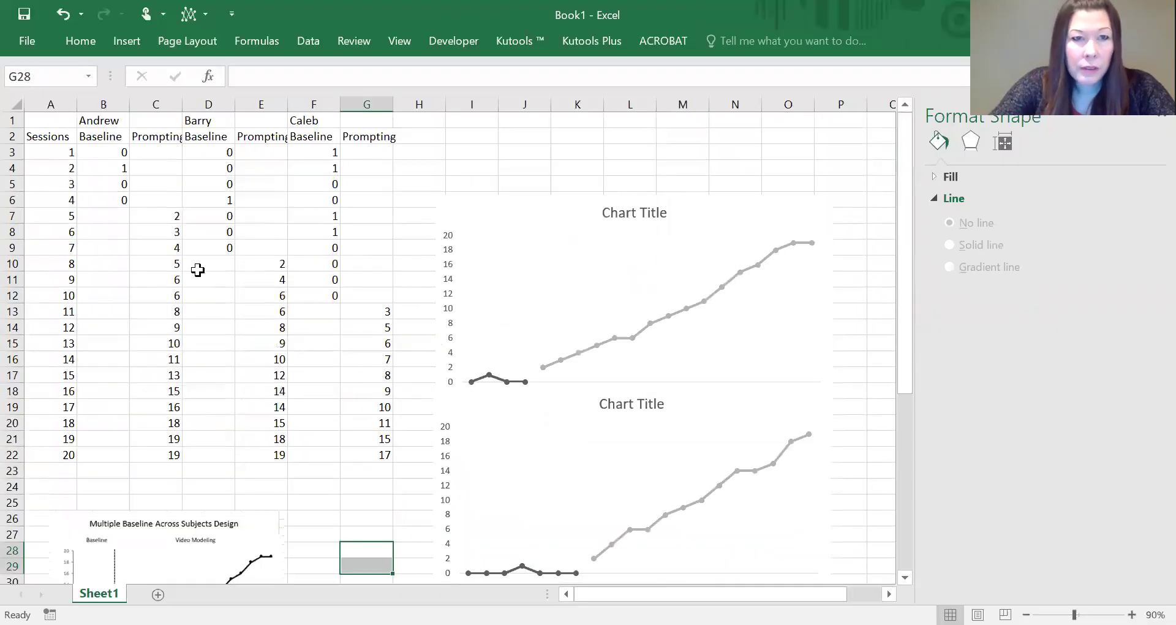
{"action": "scroll", "coordinate": [387, 531], "scroll_direction": "down", "scroll_amount": 2}
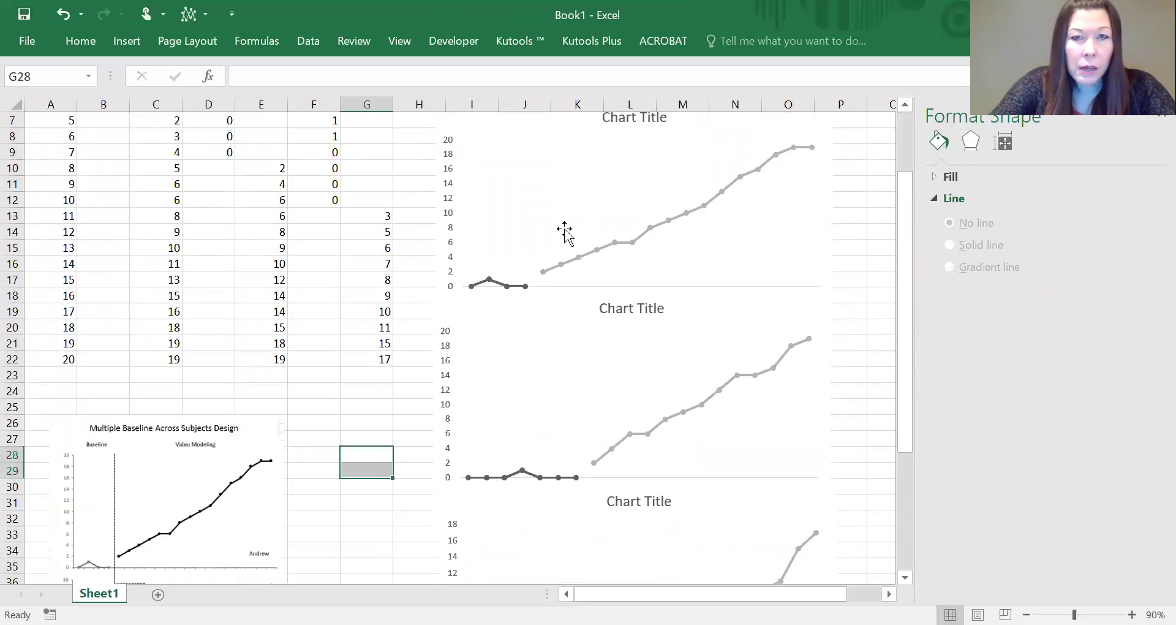
{"action": "scroll", "coordinate": [649, 239], "scroll_direction": "up", "scroll_amount": 2}
{"action": "left_click", "coordinate": [631, 218]}
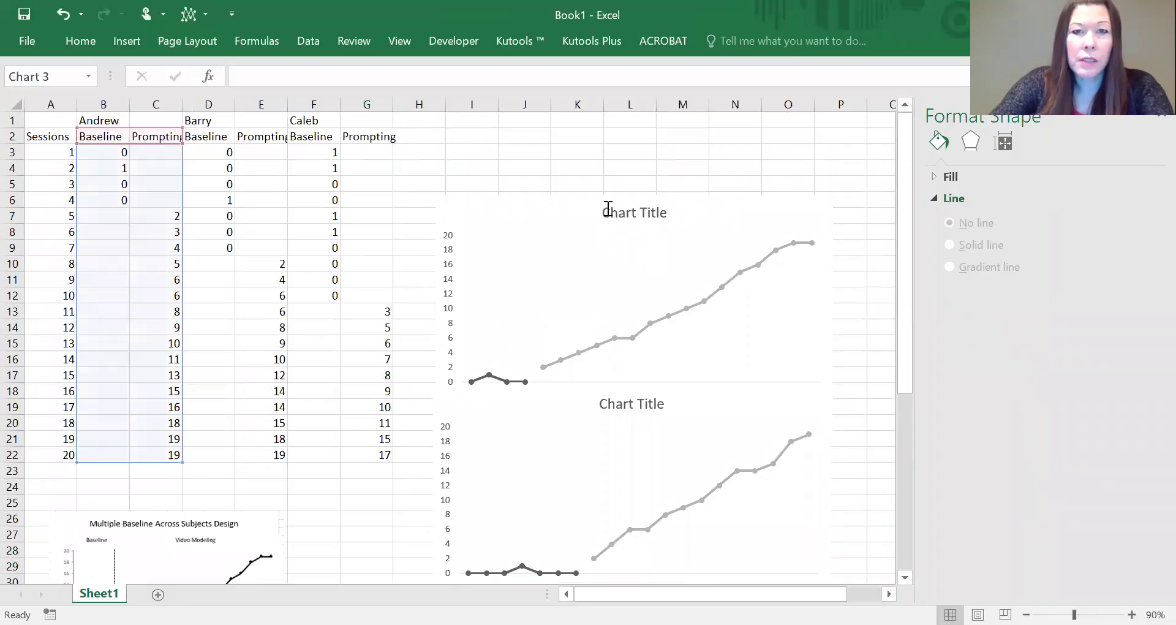
{"action": "left_click", "coordinate": [606, 210]}
{"action": "left_click_drag", "start_coordinate": [604, 211], "coordinate": [678, 228]}
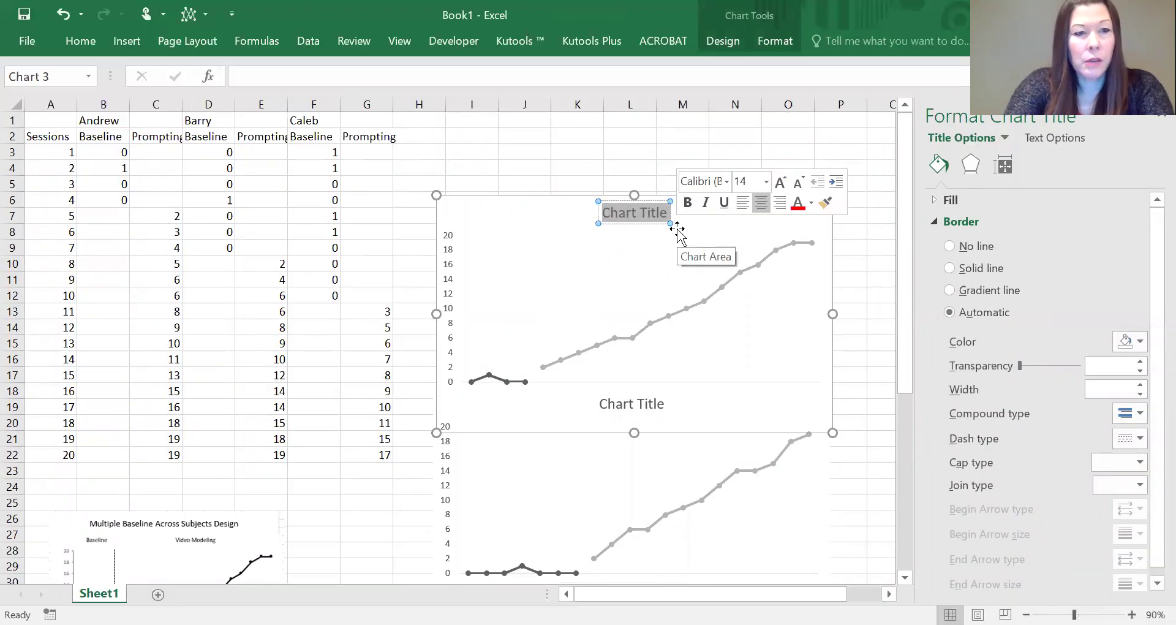
{"action": "type", "text": "Multiple"}
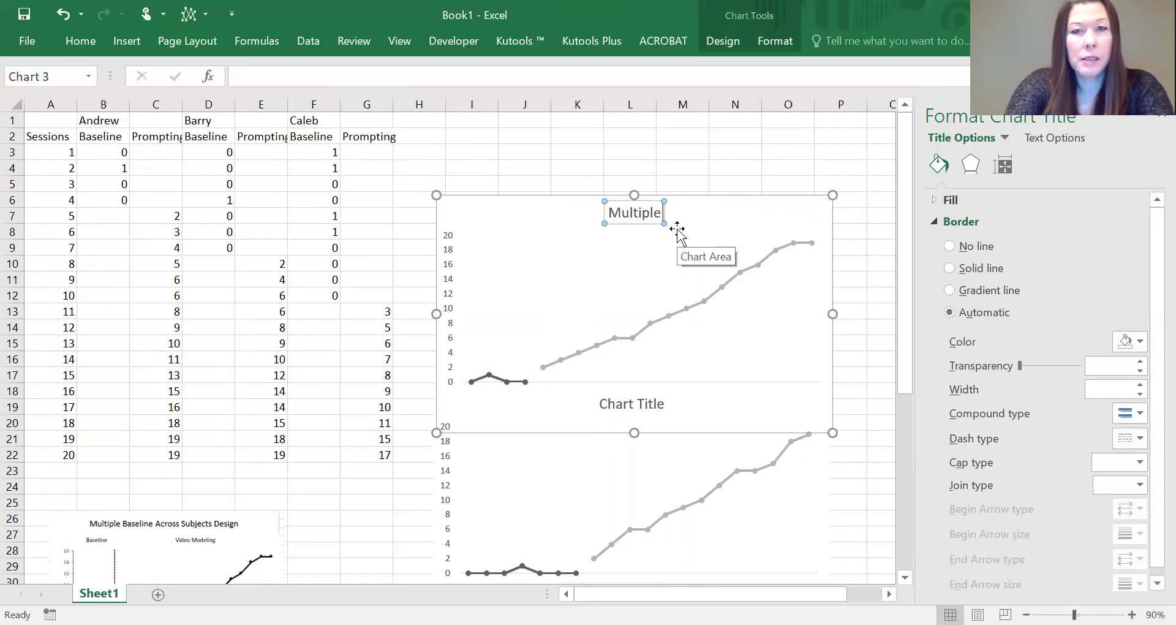
{"action": "type", "text": " Baseline Across Subjects Design"}
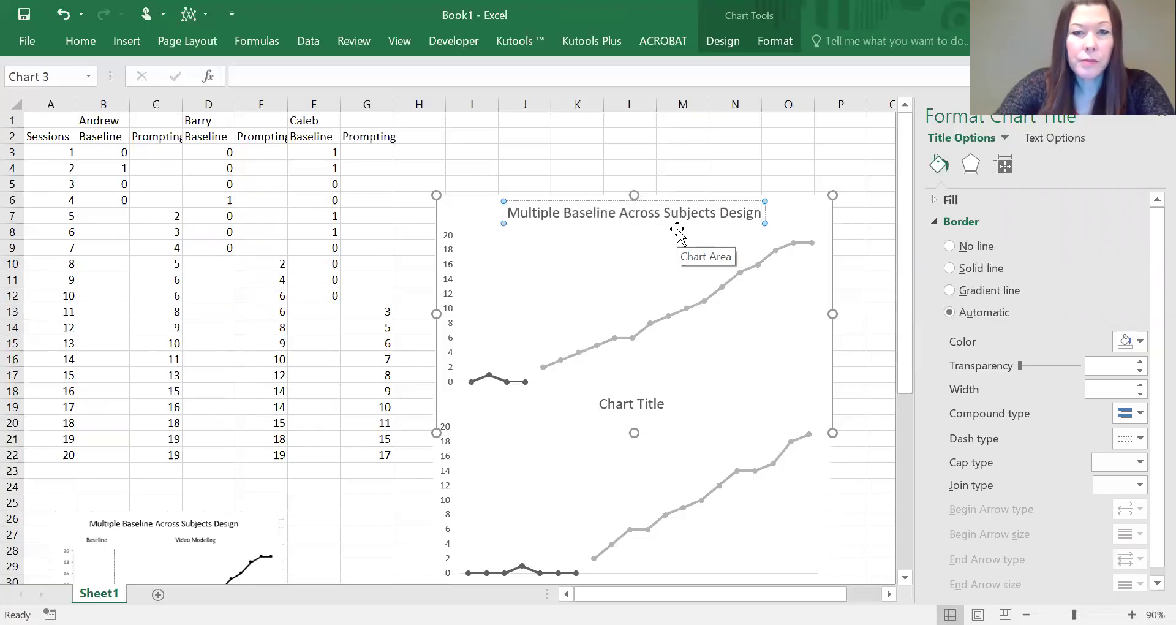
{"action": "left_click", "coordinate": [577, 167]}
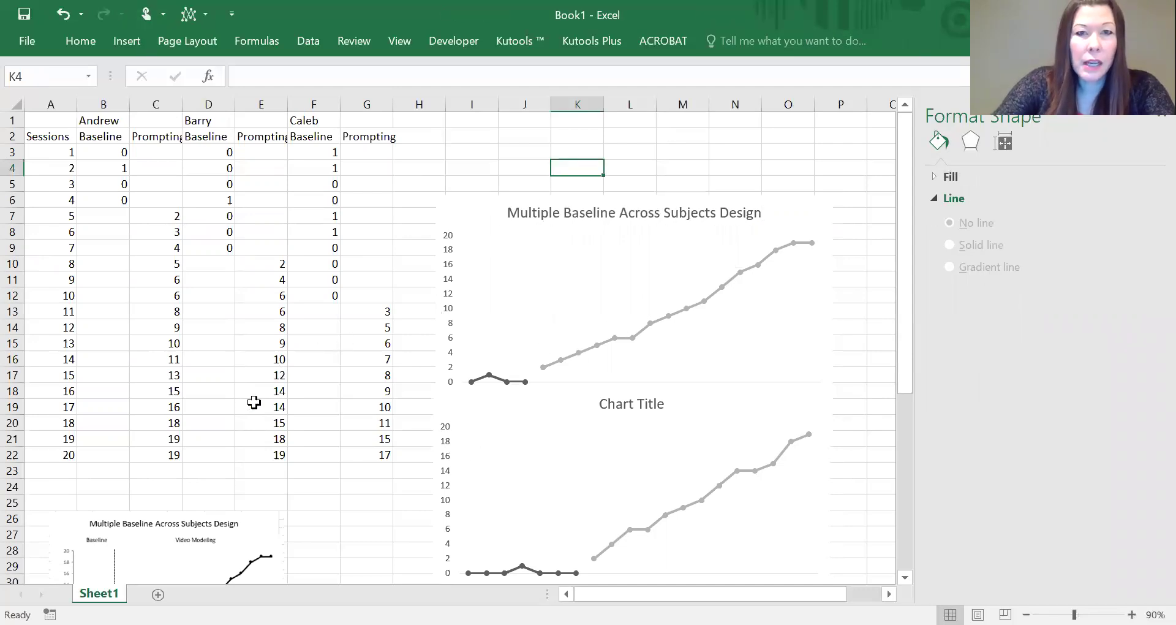
Add a text box under the top chart's title reading 'Baseline' and 'Intervention', spaced apart
{"action": "left_click", "coordinate": [127, 41]}
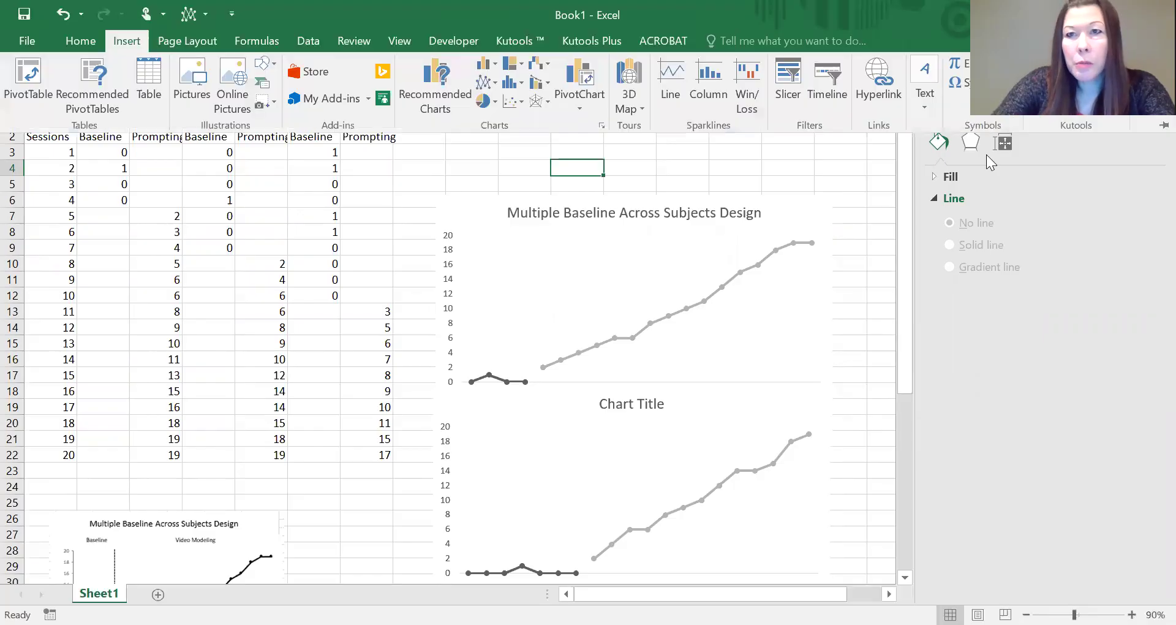
{"action": "left_click", "coordinate": [929, 72]}
{"action": "left_click", "coordinate": [925, 158]}
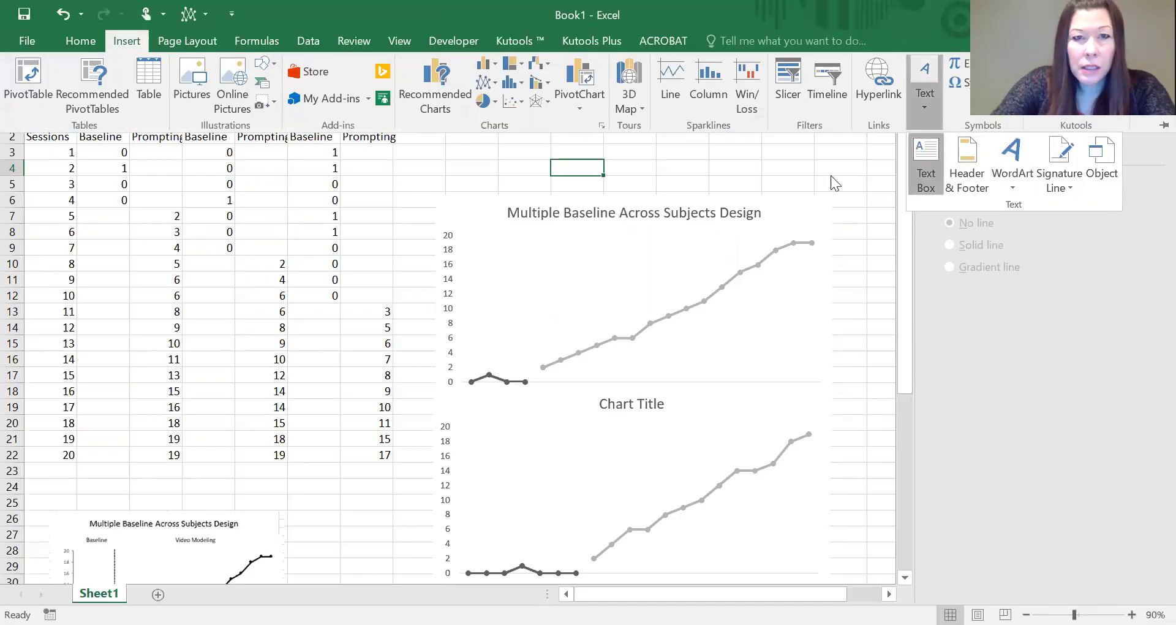
{"action": "mouse_move", "coordinate": [677, 251]}
{"action": "left_mouse_down"}
{"action": "mouse_move", "coordinate": [779, 252]}
{"action": "mouse_move", "coordinate": [821, 236]}
{"action": "left_mouse_up"}
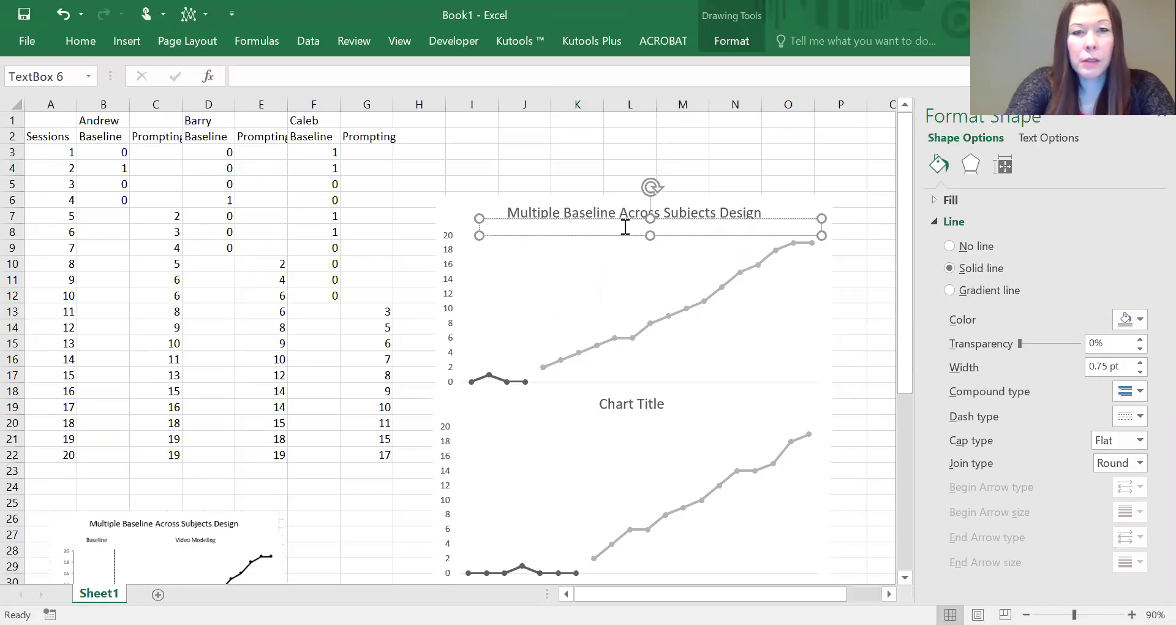
{"action": "type", "text": "Baseline"}
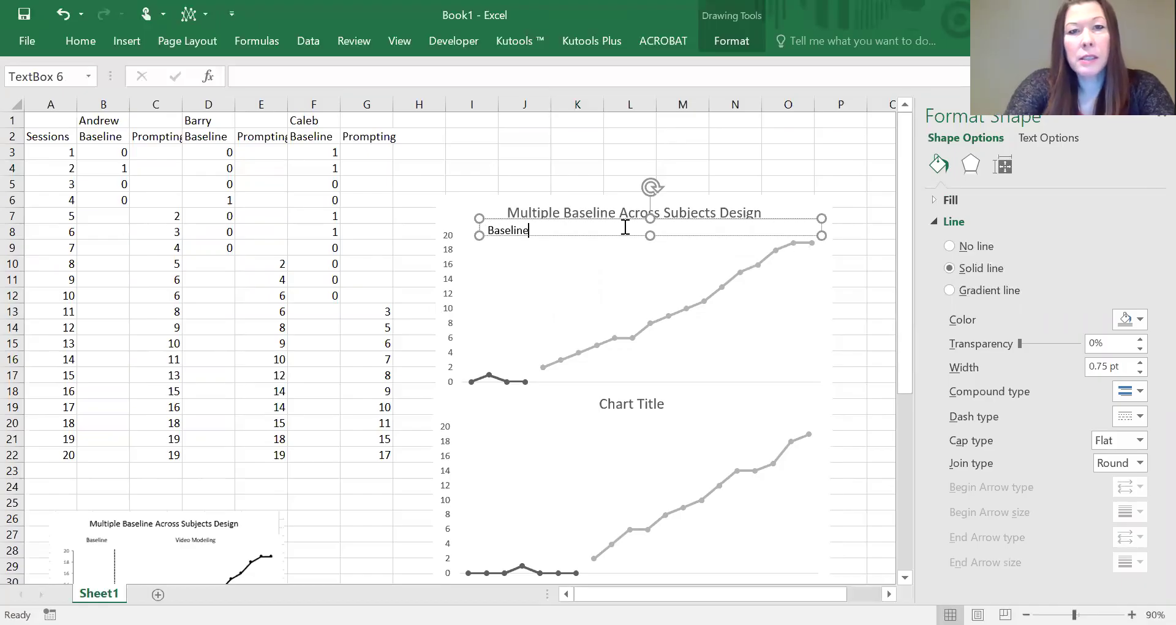
{"action": "type", "text": "            Intervention"}
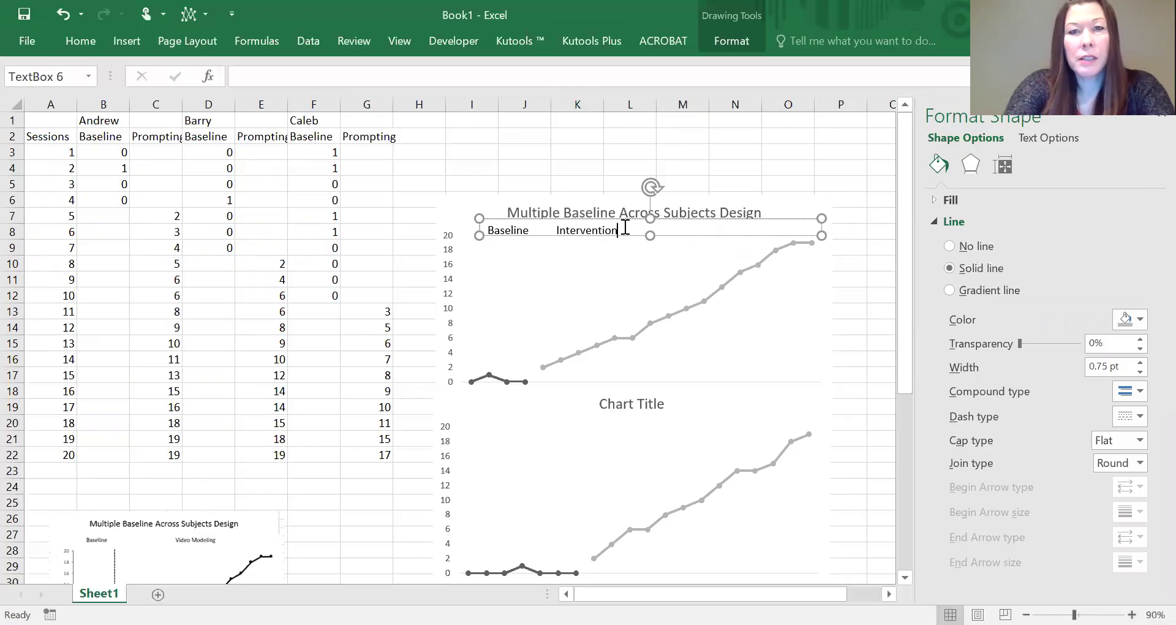
Set the top chart's Baseline/Intervention label box to No Outline
{"action": "left_click", "coordinate": [576, 169]}
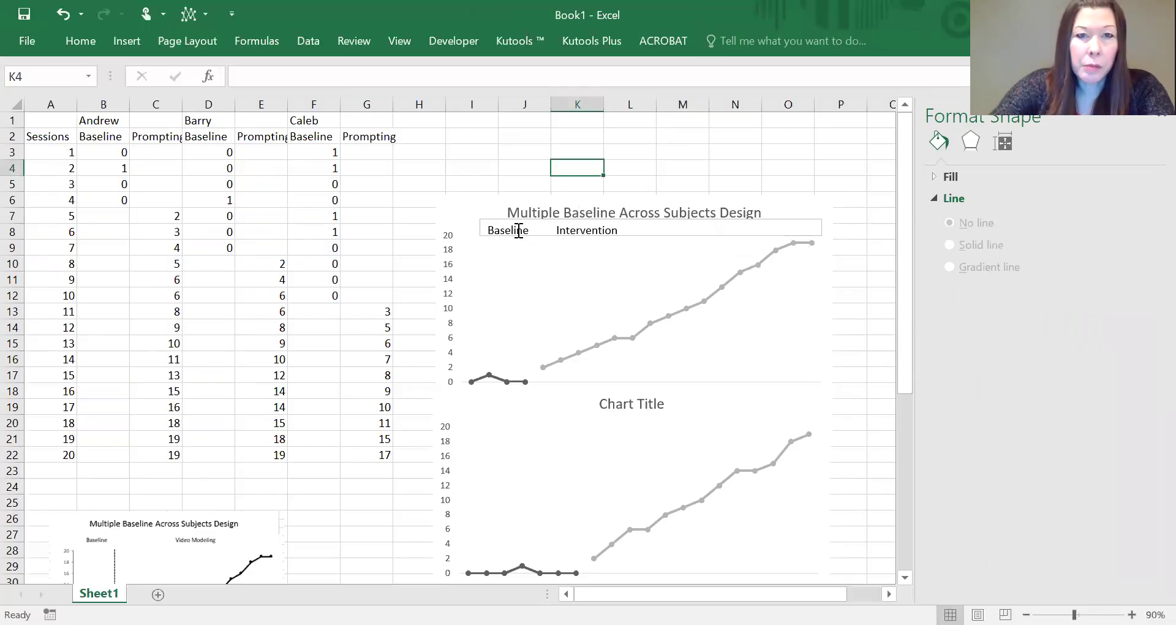
{"action": "left_click", "coordinate": [498, 231]}
{"action": "left_click", "coordinate": [493, 231]}
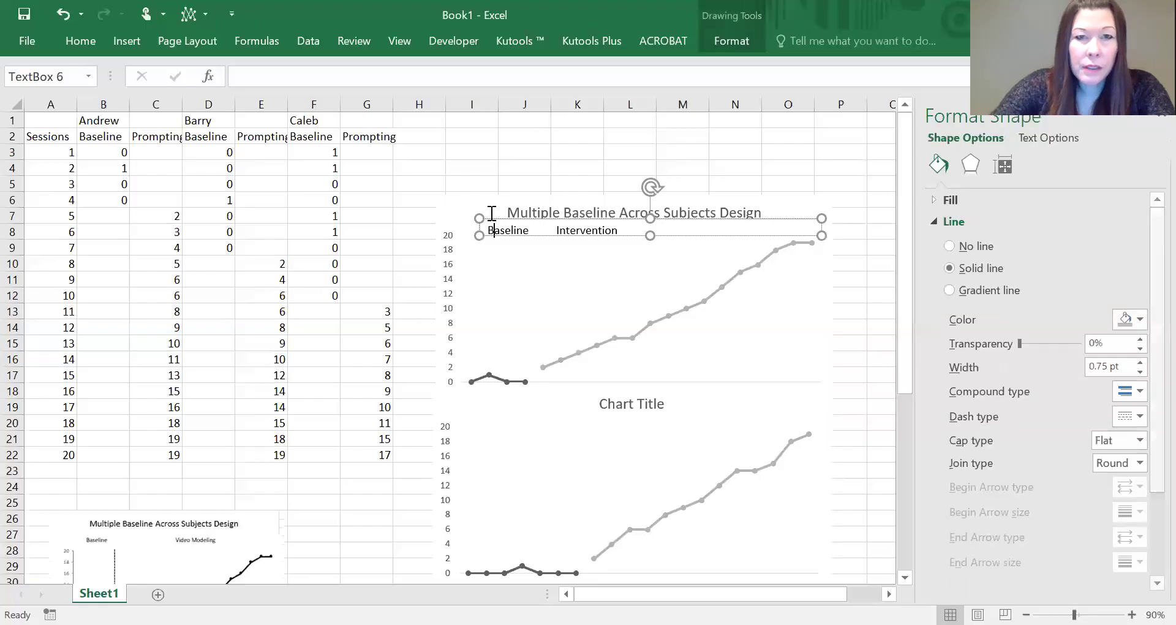
{"action": "left_click", "coordinate": [737, 37]}
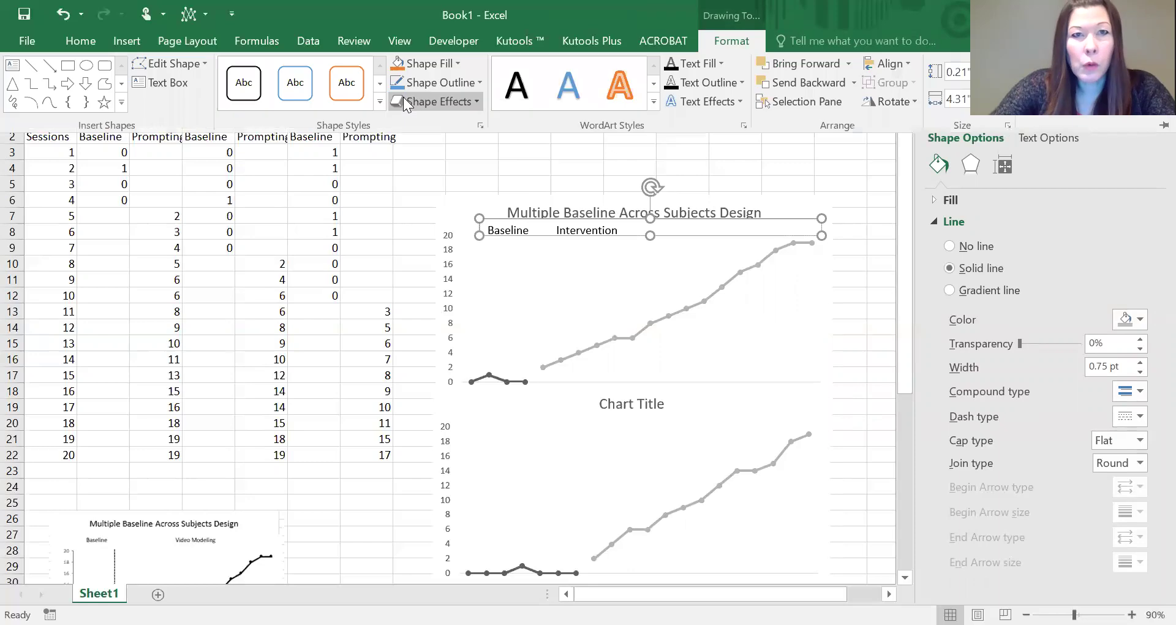
{"action": "left_click", "coordinate": [432, 83]}
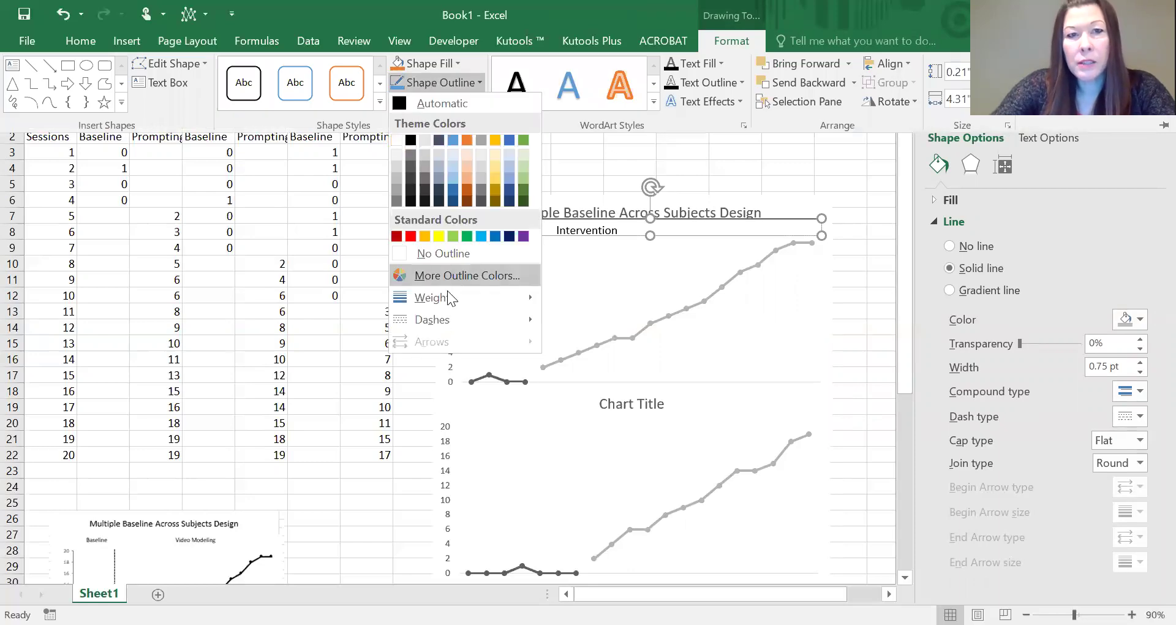
{"action": "left_click", "coordinate": [436, 254]}
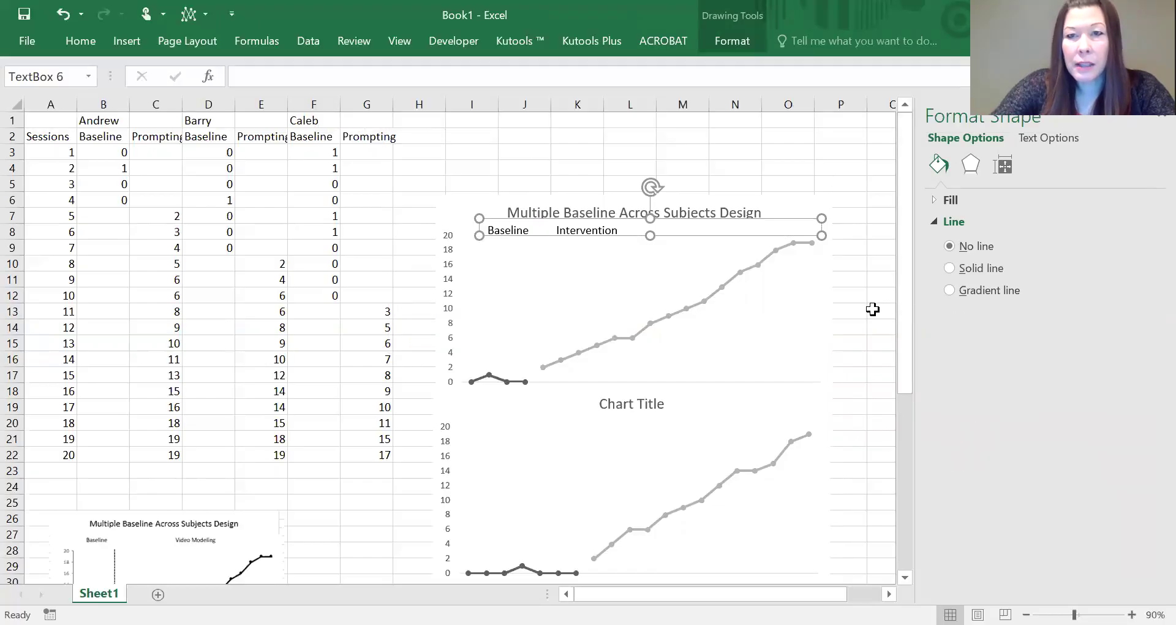
{"action": "left_click", "coordinate": [876, 310]}
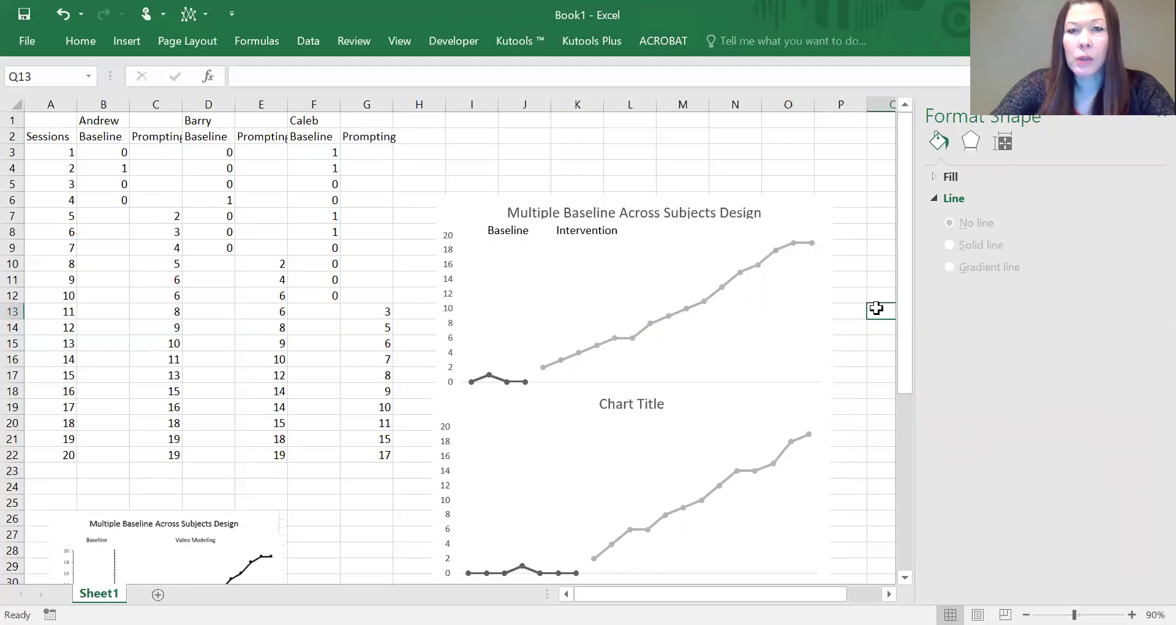
Copy the Baseline/Intervention label box and place a copy at the middle chart's top
{"action": "left_click", "coordinate": [508, 230]}
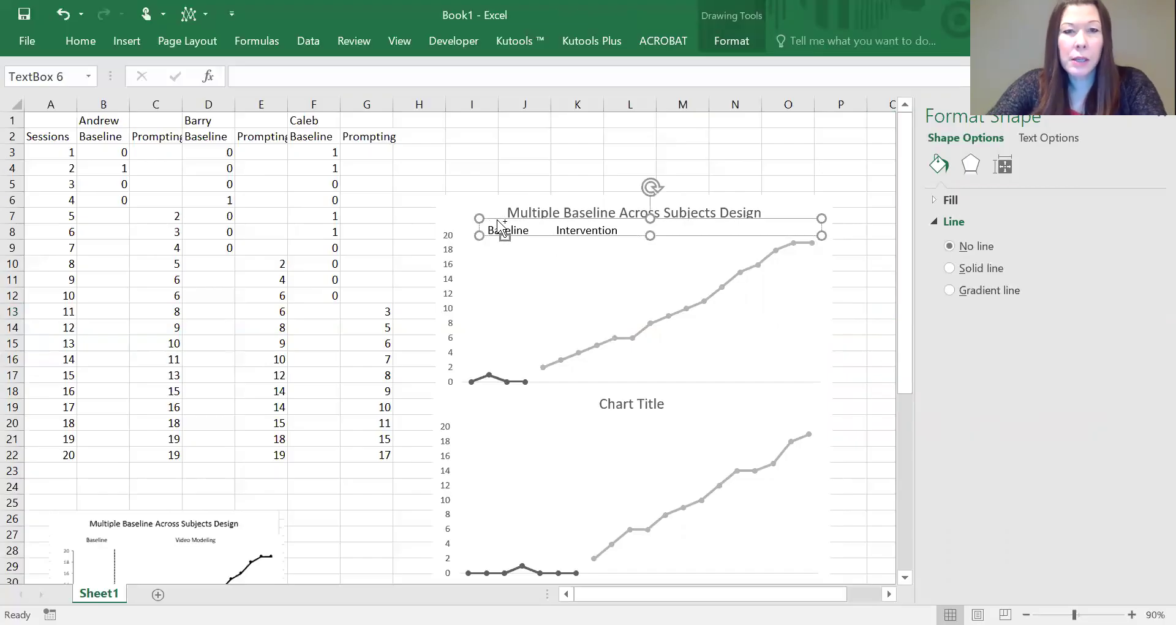
{"action": "key", "text": "ctrl+c"}
{"action": "left_click", "coordinate": [873, 307]}
{"action": "key", "text": "ctrl+v"}
{"action": "left_click_drag", "start_coordinate": [487, 302], "coordinate": [61, 410]}
Paste another copy of the labels at the top of the bottom chart
{"action": "scroll", "coordinate": [478, 325], "scroll_direction": "down", "scroll_amount": 1}
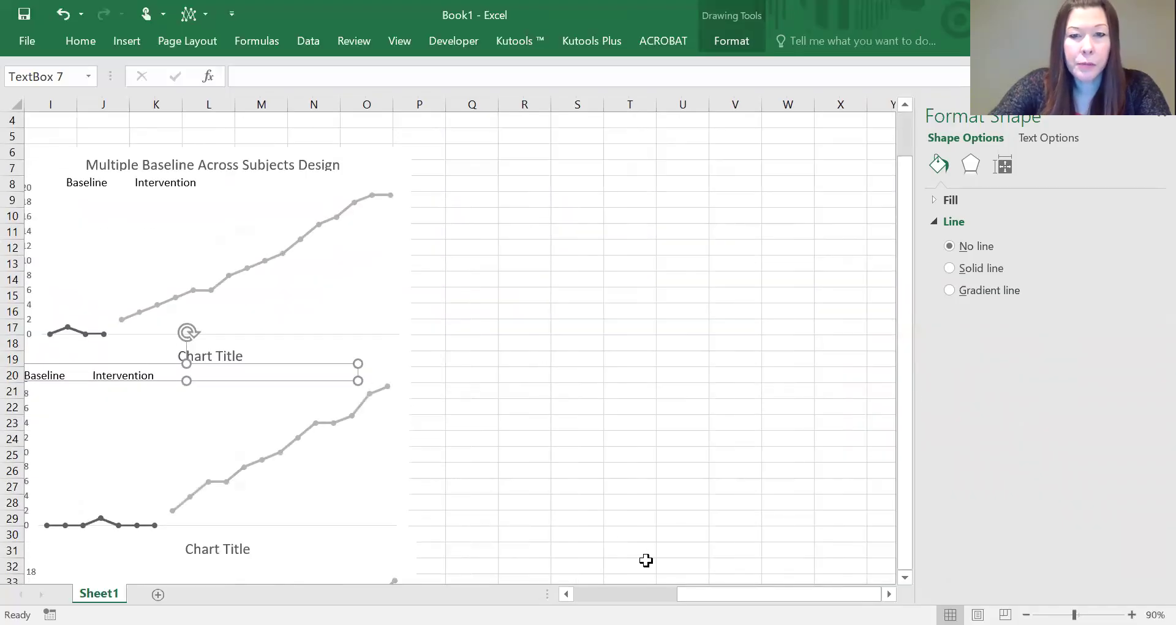
{"action": "left_click", "coordinate": [593, 594]}
{"action": "scroll", "coordinate": [697, 448], "scroll_direction": "down", "scroll_amount": 4}
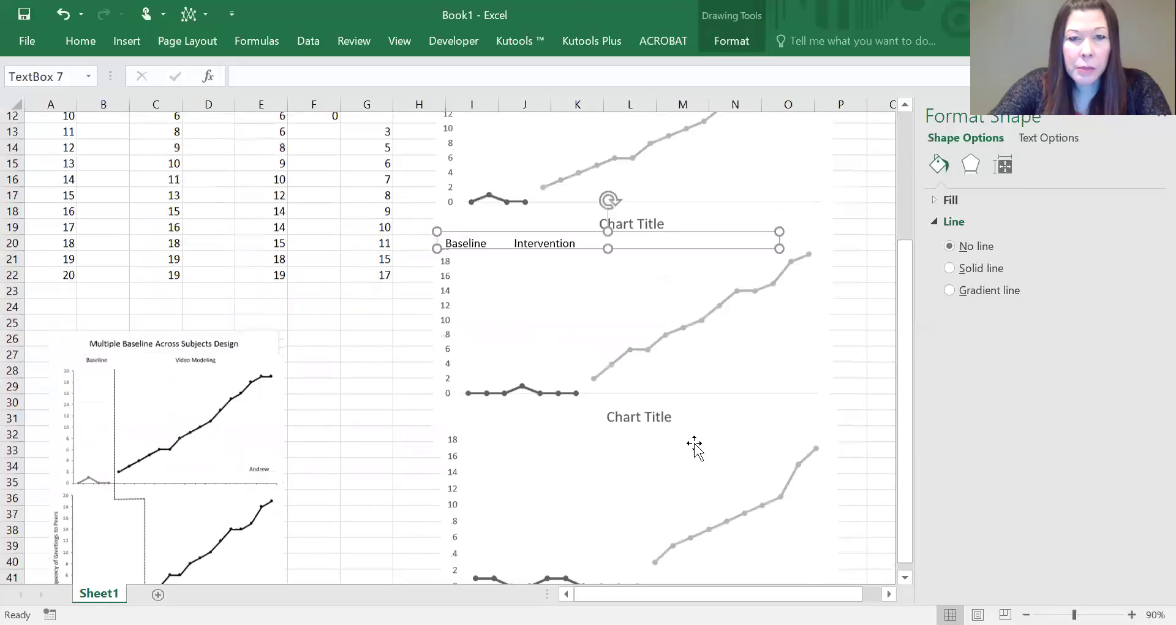
{"action": "left_click", "coordinate": [366, 328]}
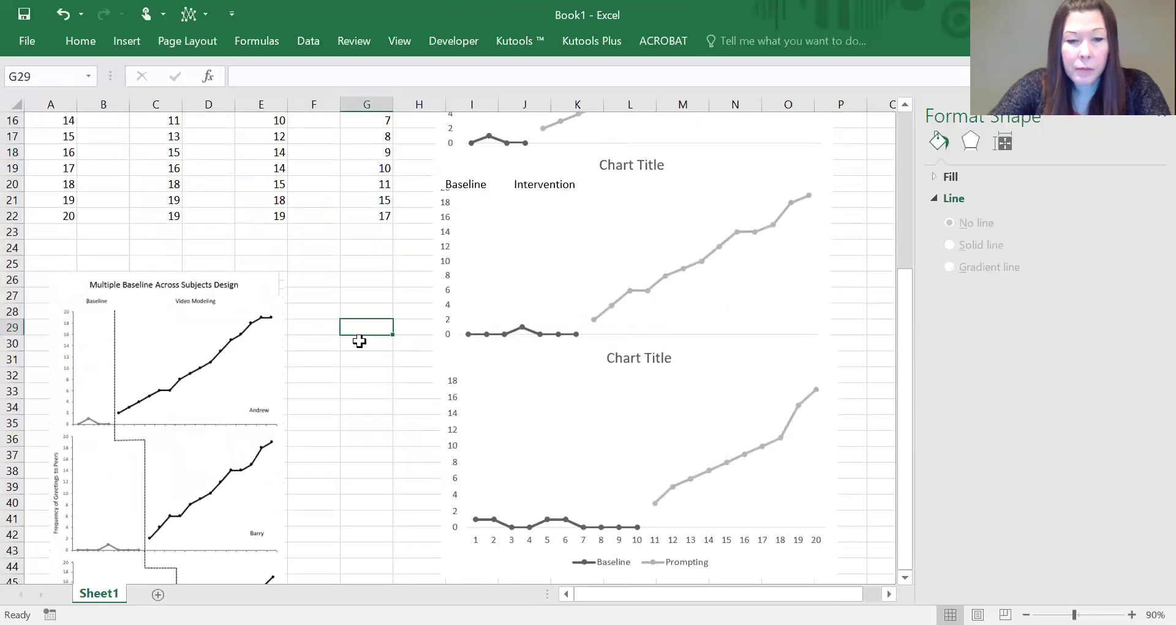
{"action": "key", "text": "ctrl+v"}
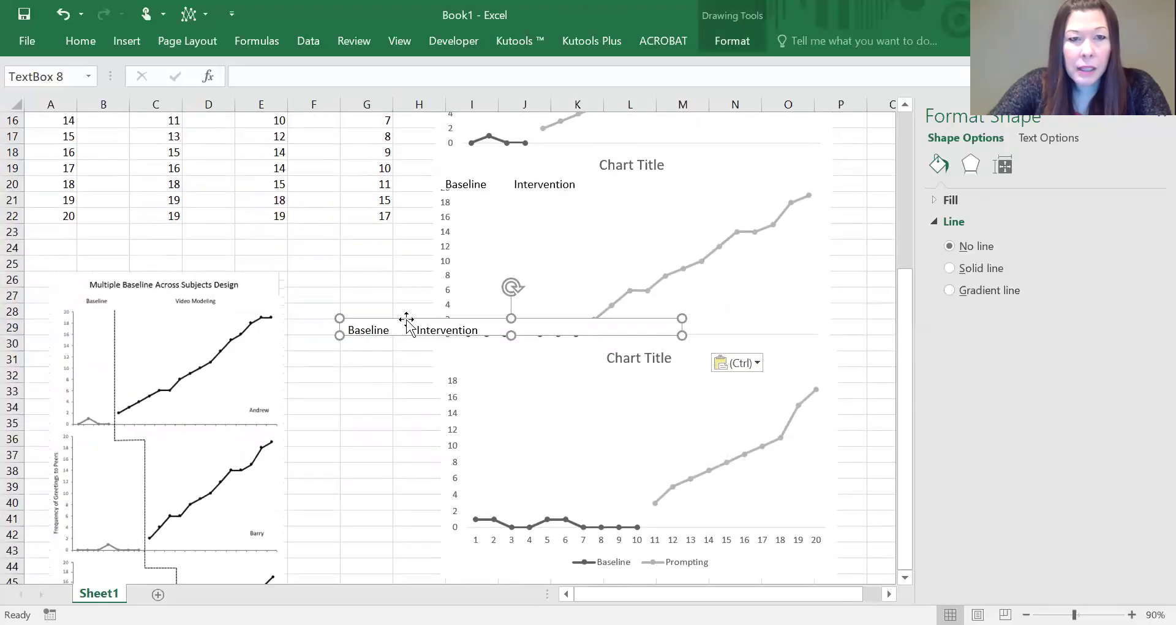
{"action": "left_click_drag", "start_coordinate": [427, 318], "coordinate": [539, 369]}
Delete the middle chart's placeholder 'Chart Title', undoing an accidental deletion of the whole chart
{"action": "left_click", "coordinate": [670, 361]}
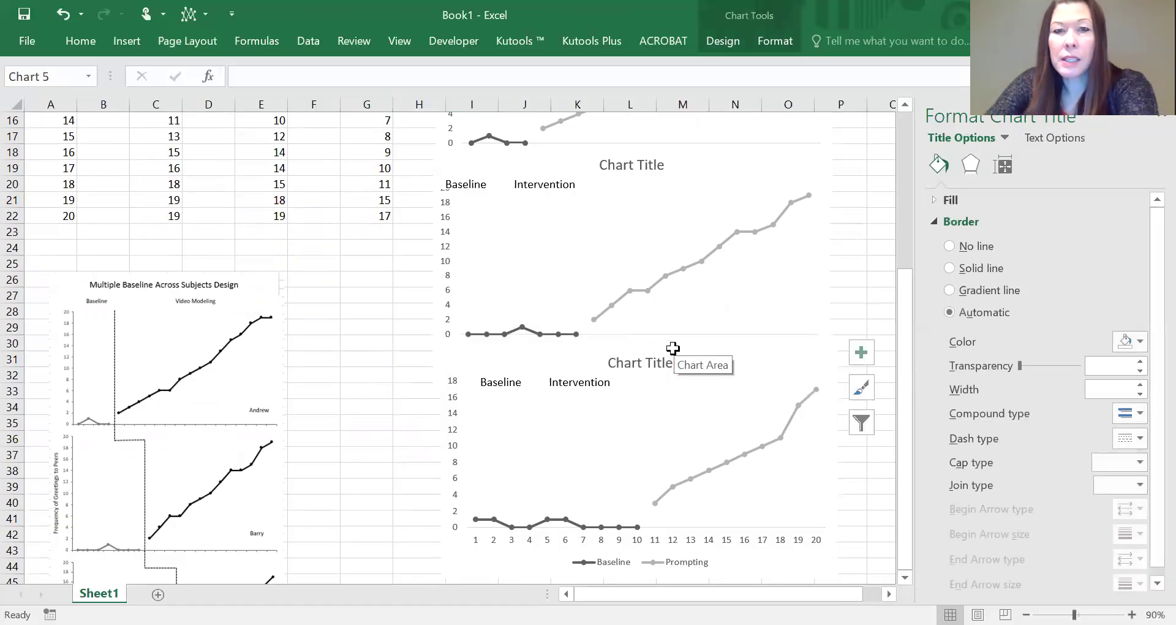
{"action": "left_click", "coordinate": [665, 367]}
{"action": "scroll", "coordinate": [657, 308], "scroll_direction": "up", "scroll_amount": 3}
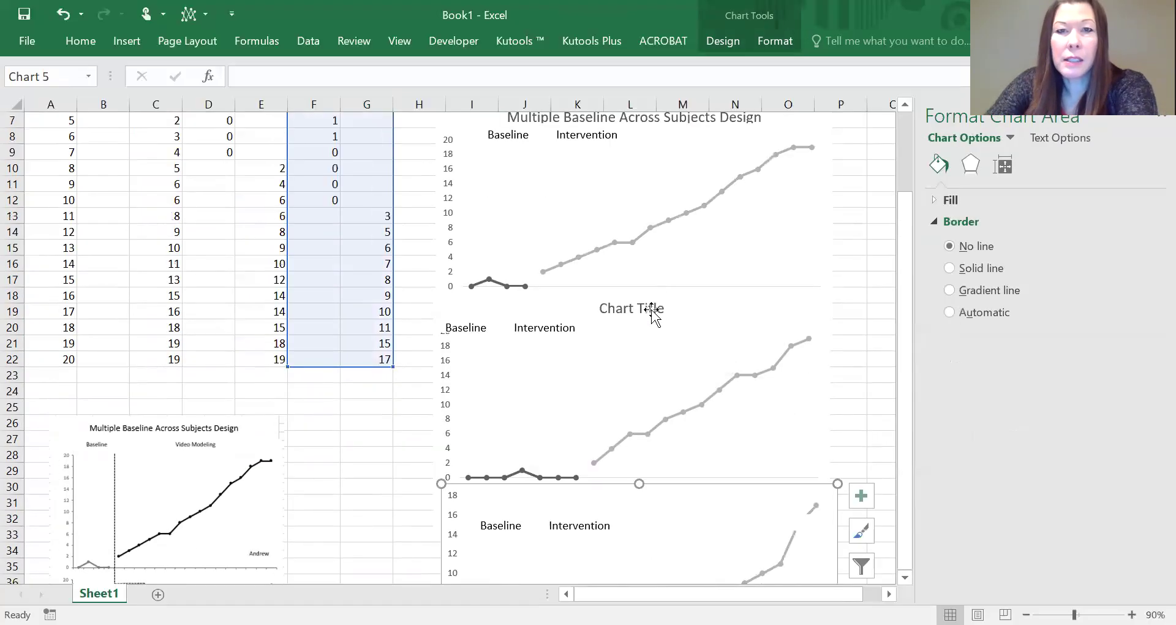
{"action": "left_click", "coordinate": [655, 308]}
{"action": "key", "text": "Escape"}
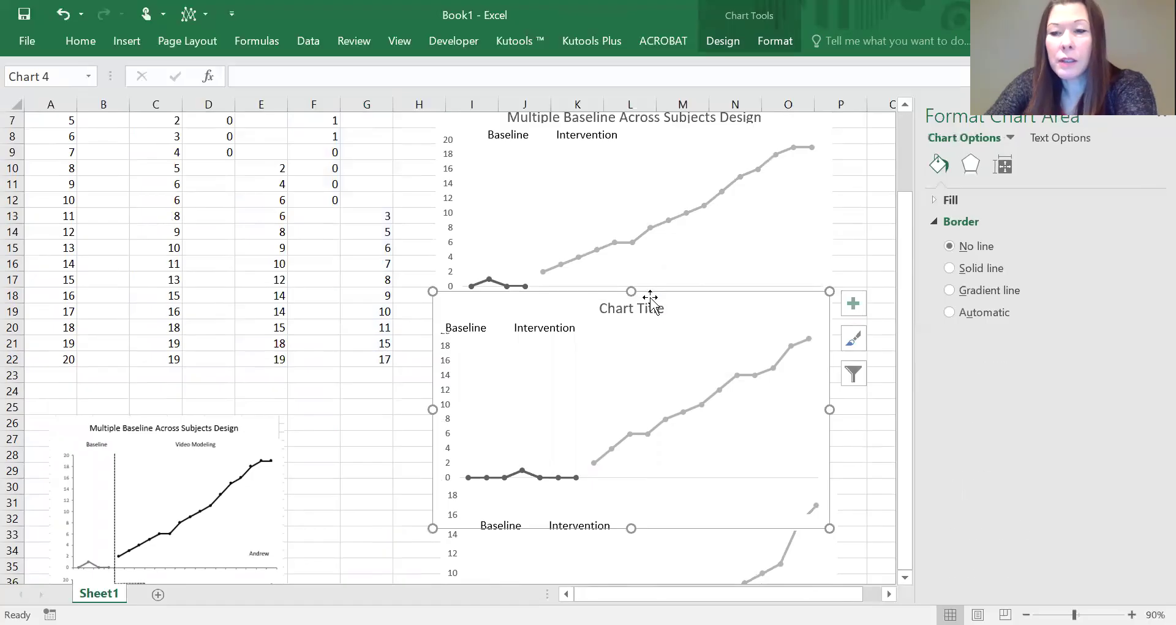
{"action": "key", "text": "Delete"}
{"action": "key", "text": "ctrl+z"}
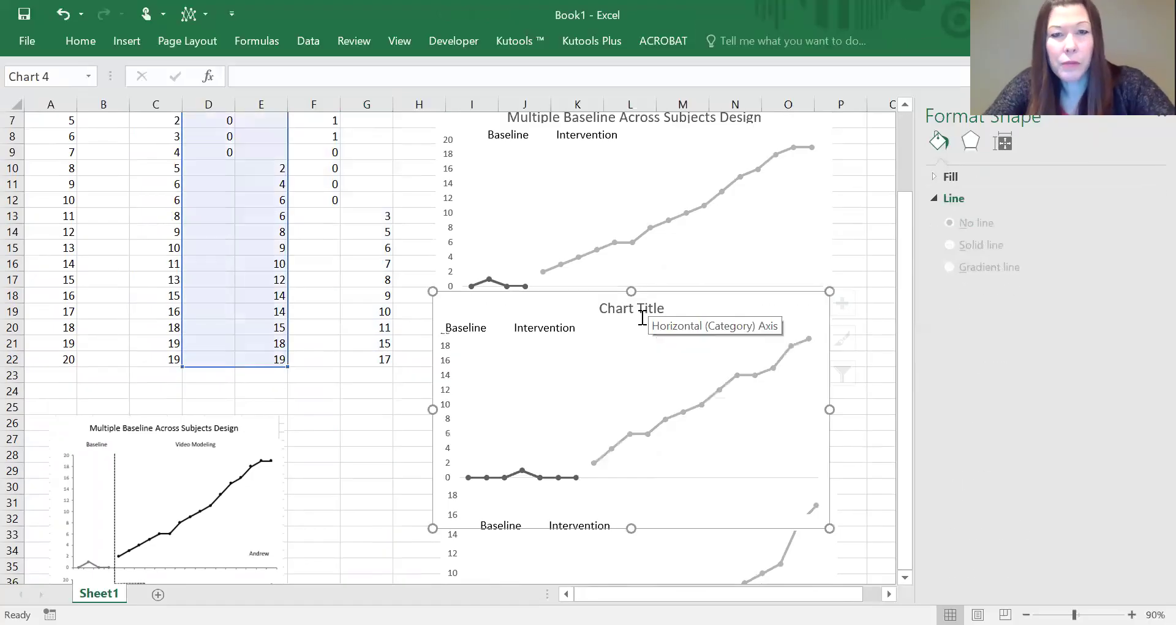
{"action": "left_click", "coordinate": [644, 300]}
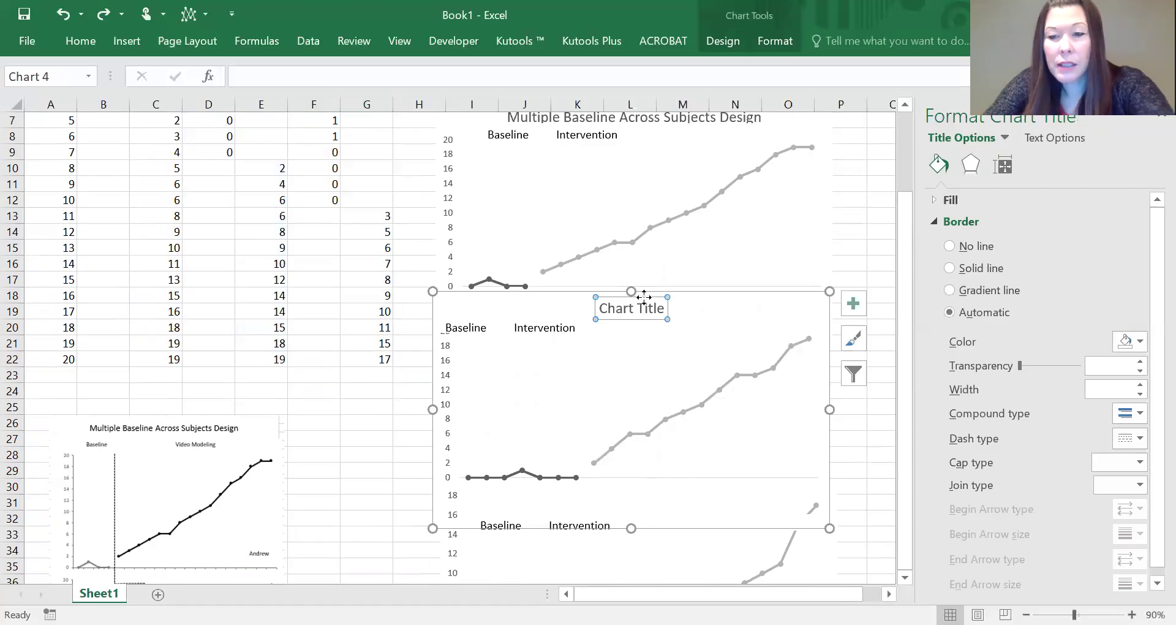
{"action": "key", "text": "Delete"}
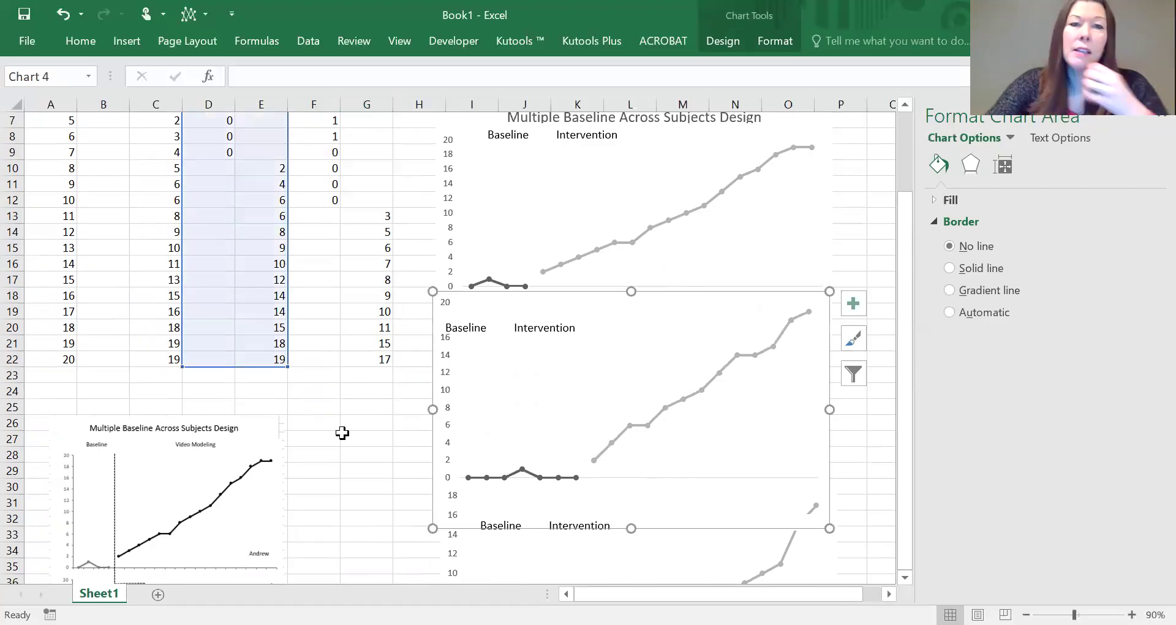
Move and narrow the middle chart's Baseline/Intervention label box along its top, spacing Intervention further right
{"action": "left_click_drag", "start_coordinate": [520, 333], "coordinate": [529, 322]}
{"action": "left_click", "coordinate": [533, 308]}
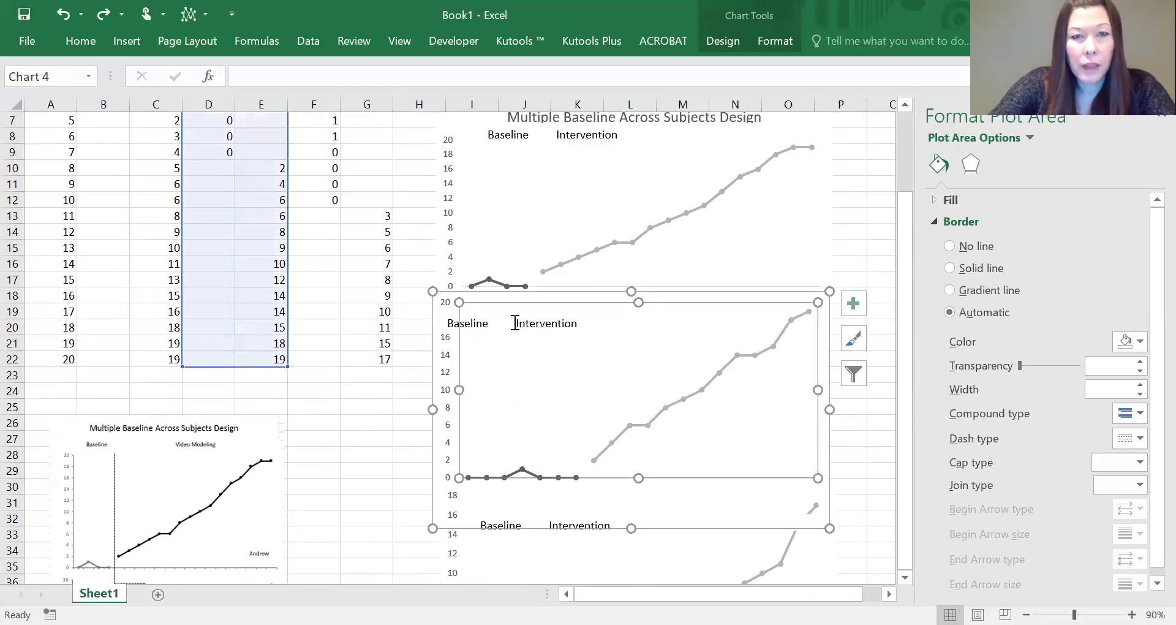
{"action": "left_click", "coordinate": [540, 324]}
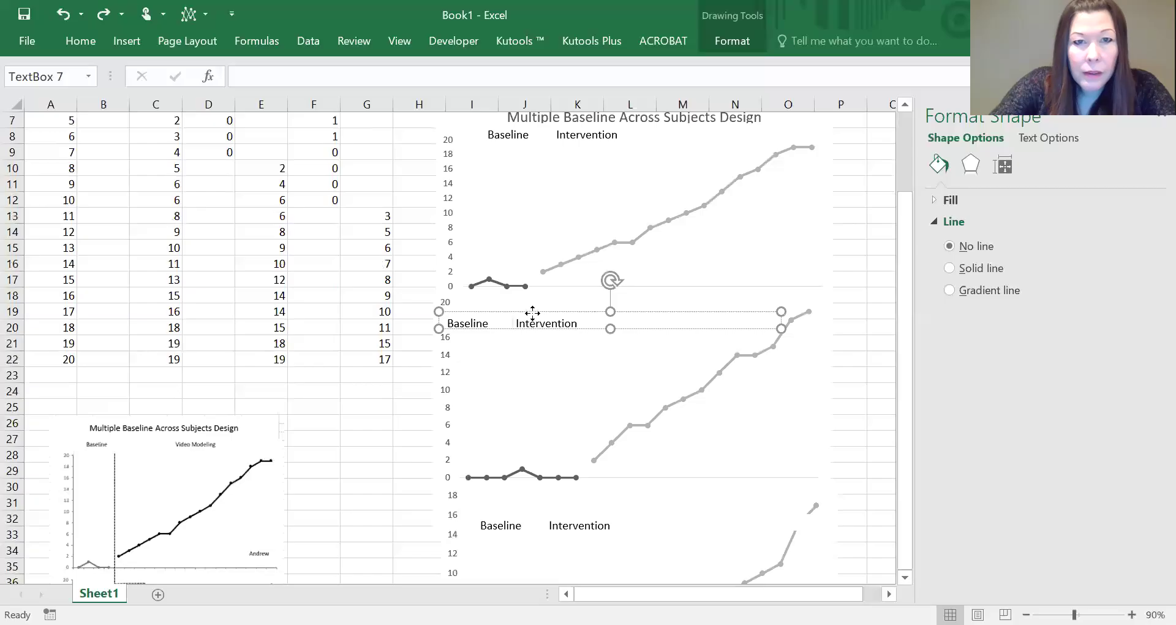
{"action": "left_click_drag", "start_coordinate": [534, 311], "coordinate": [567, 305]}
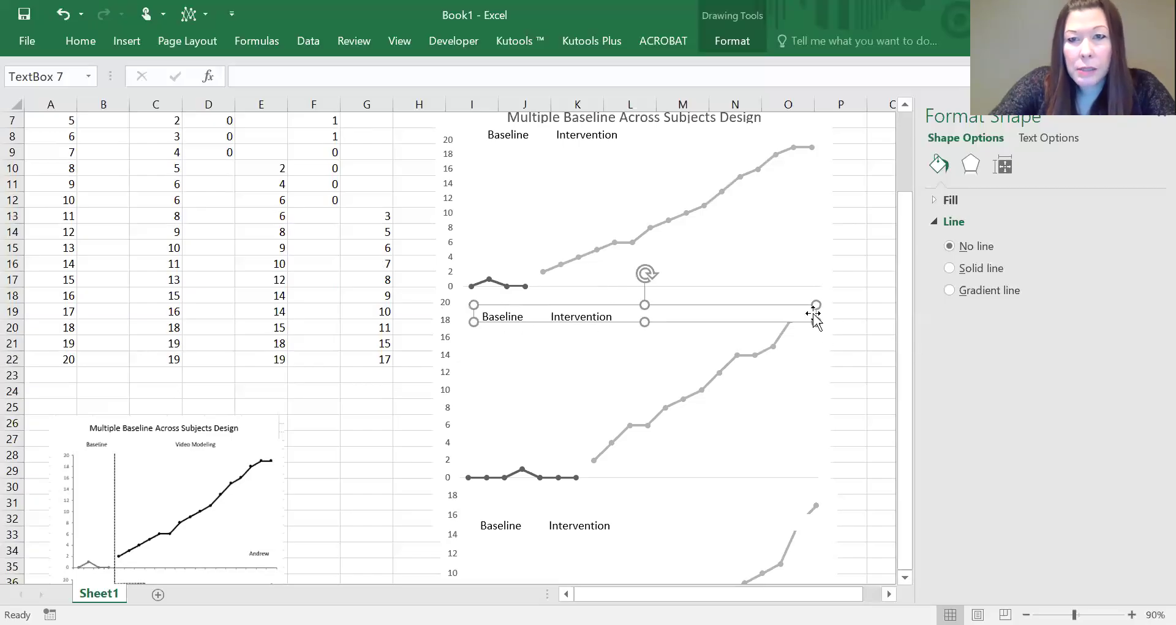
{"action": "left_click_drag", "start_coordinate": [815, 320], "coordinate": [750, 320]}
{"action": "left_click_drag", "start_coordinate": [608, 323], "coordinate": [612, 327]}
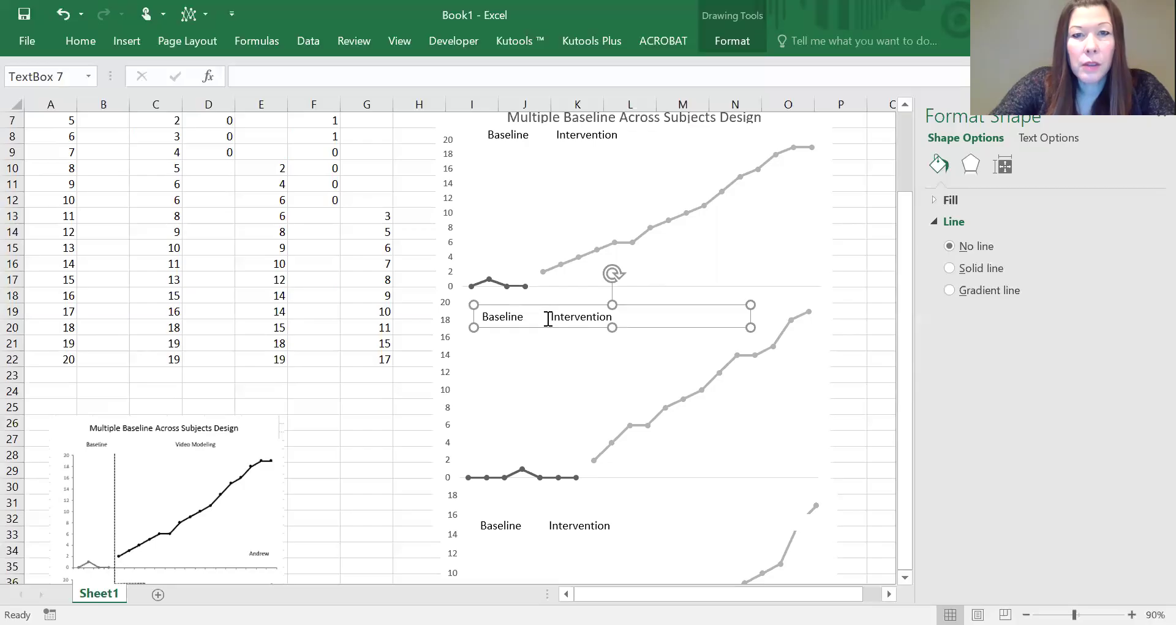
{"action": "left_click", "coordinate": [549, 318]}
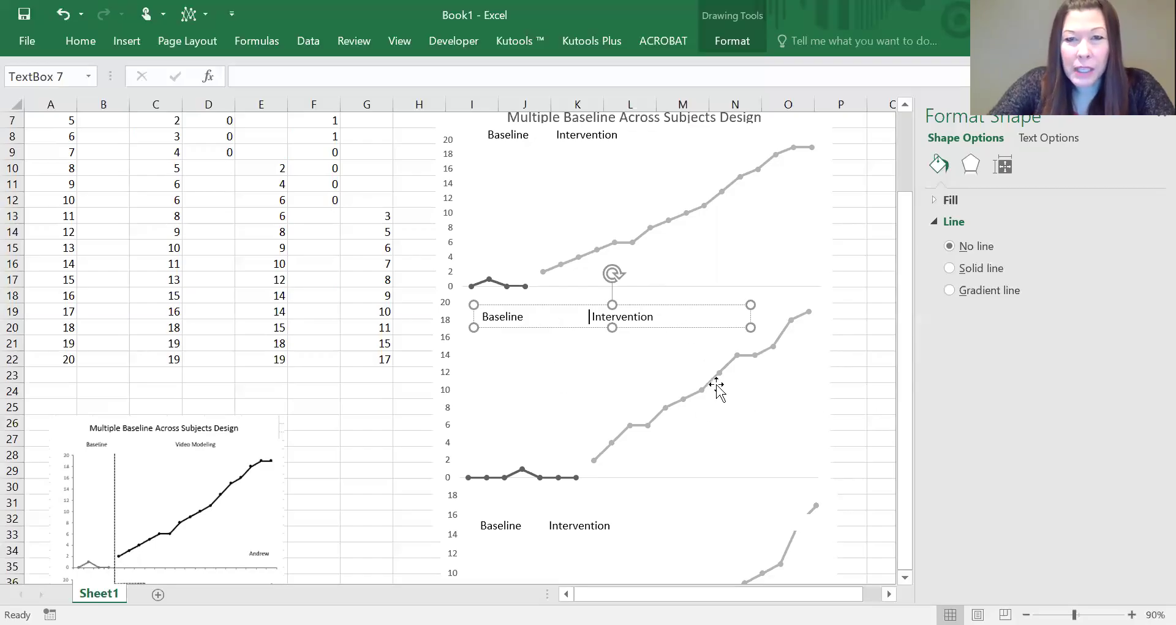
Move the bottom chart's Baseline/Intervention label box up to the chart's top
{"action": "left_click", "coordinate": [853, 394]}
{"action": "scroll", "coordinate": [455, 395], "scroll_direction": "down", "scroll_amount": 3}
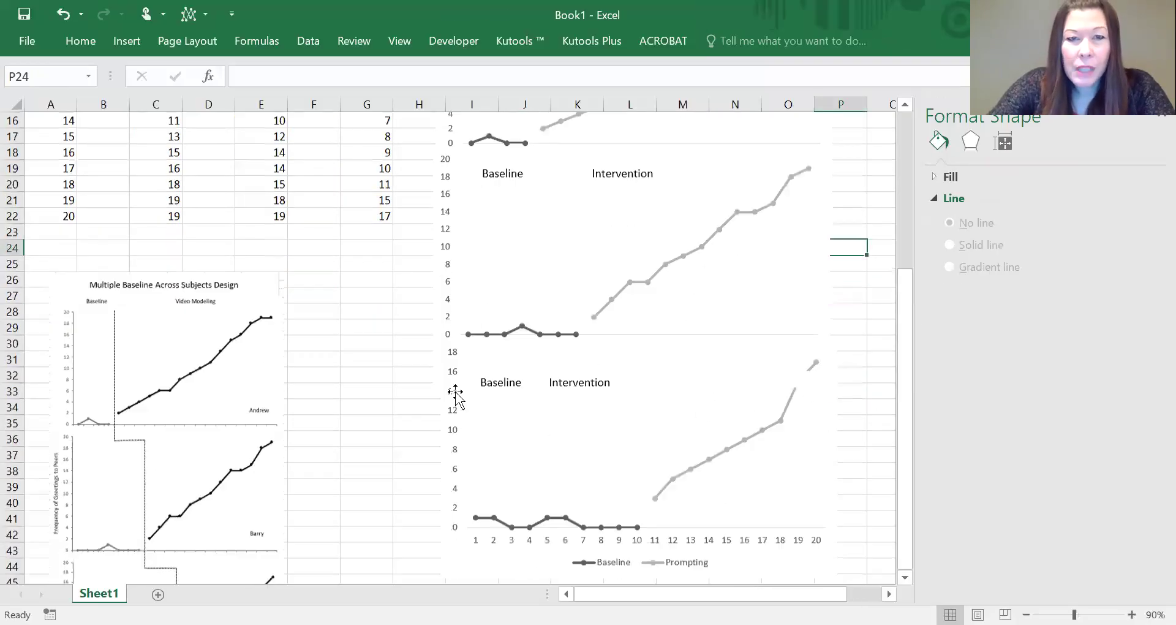
{"action": "left_click", "coordinate": [521, 383]}
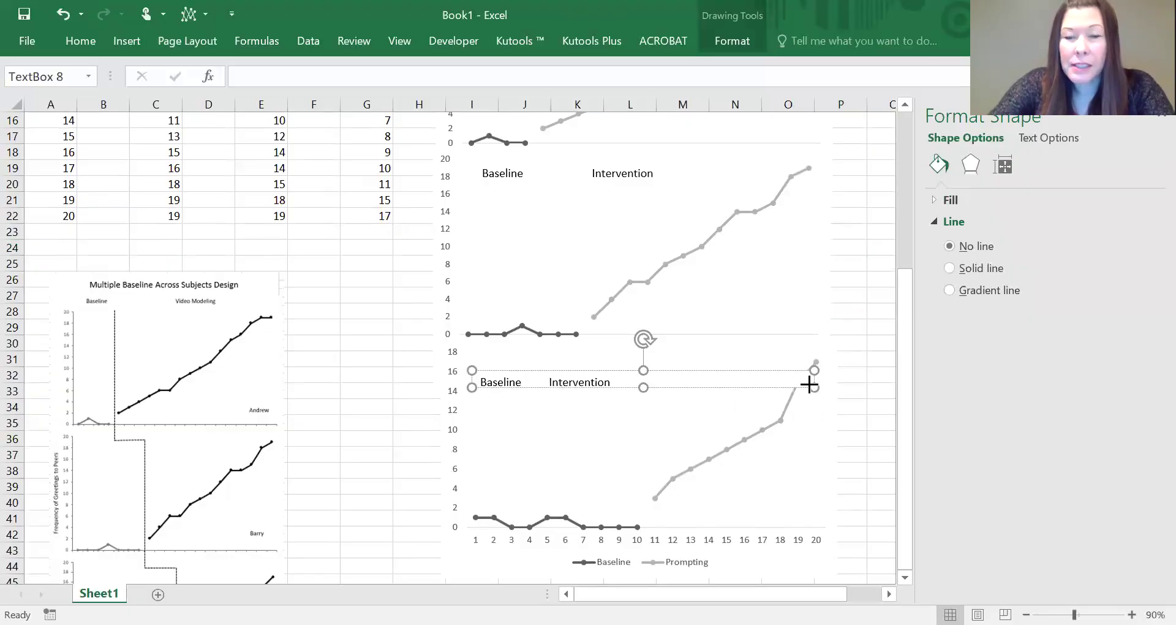
{"action": "left_click", "coordinate": [675, 392]}
{"action": "left_click", "coordinate": [671, 394]}
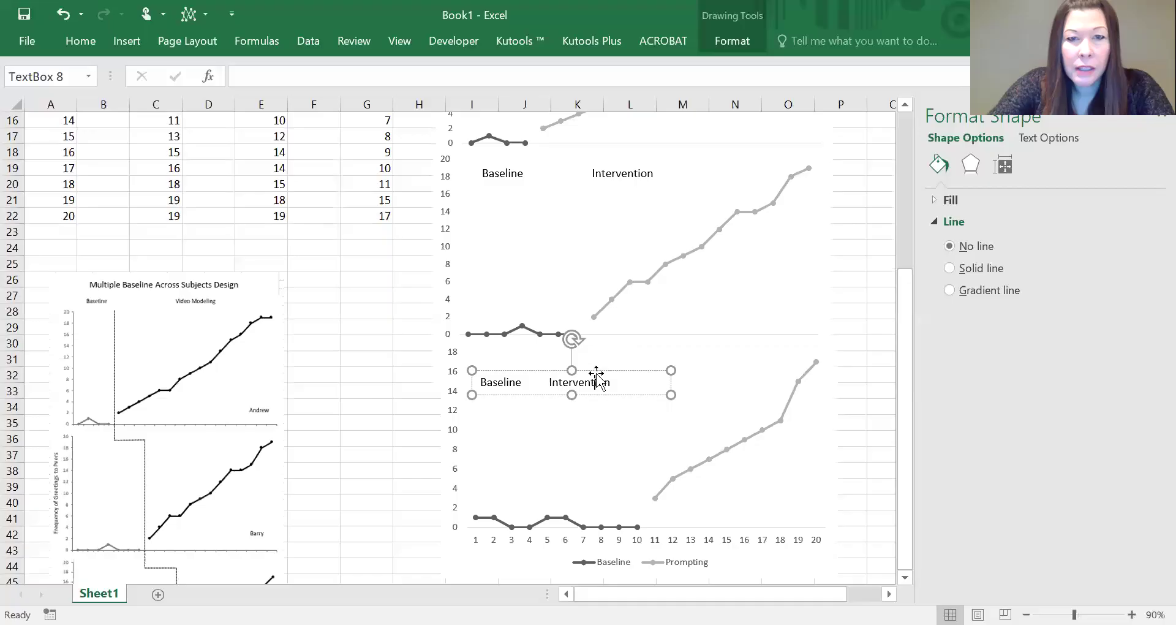
{"action": "left_click_drag", "start_coordinate": [598, 375], "coordinate": [607, 350]}
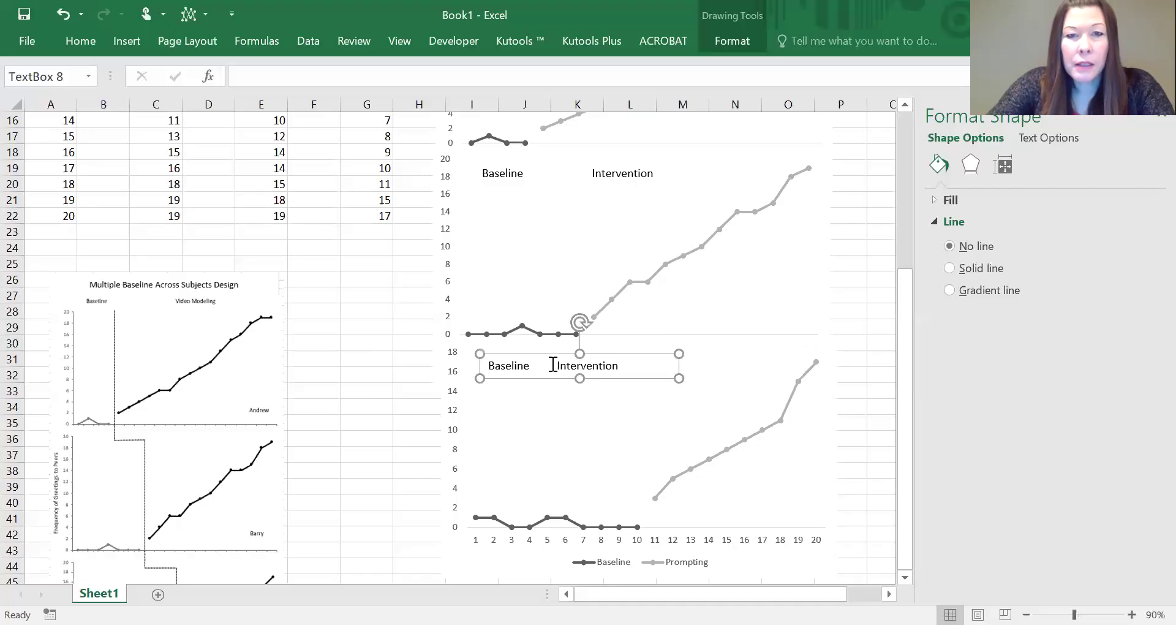
Adjust the spaces before Intervention so it sits over the bottom chart's intervention data
{"action": "left_click", "coordinate": [553, 363]}
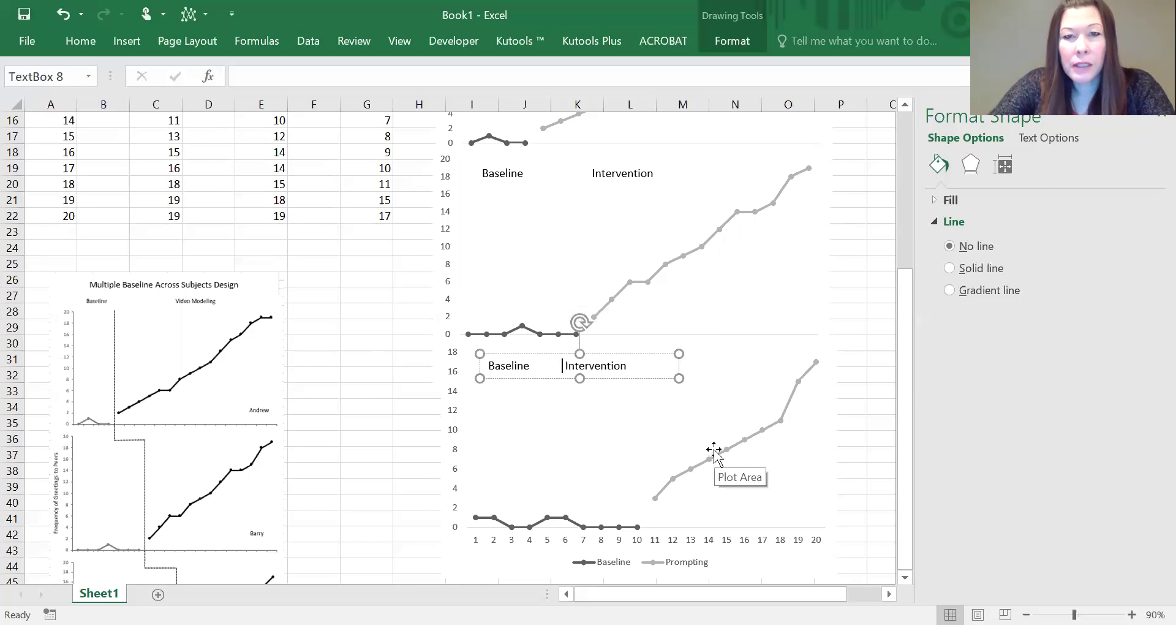
{"action": "left_click", "coordinate": [682, 381]}
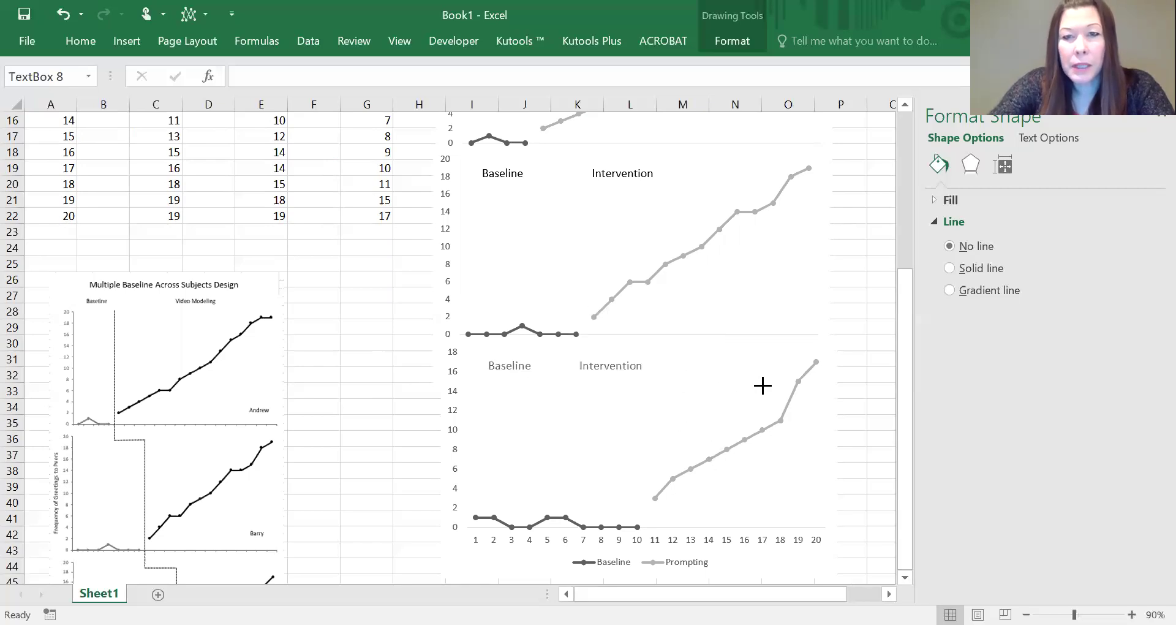
{"action": "left_click", "coordinate": [588, 361]}
{"action": "left_click", "coordinate": [572, 366]}
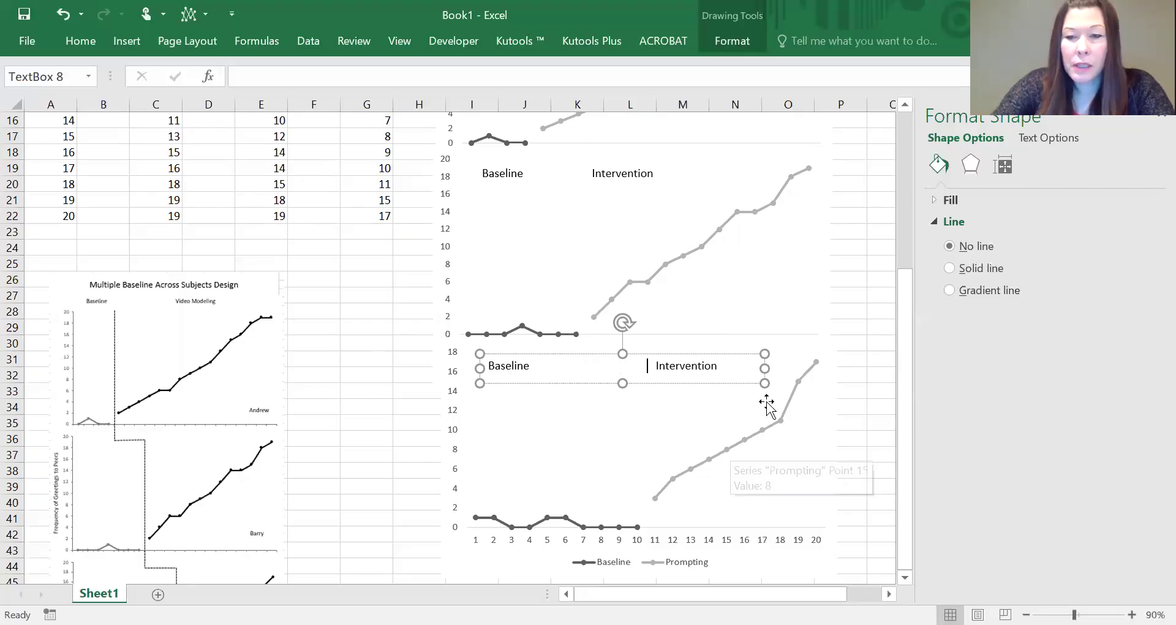
{"action": "key", "text": "BackSpace"}
{"action": "key", "text": "BackSpace"}
{"action": "key", "text": "BackSpace"}
{"action": "key", "text": "BackSpace"}
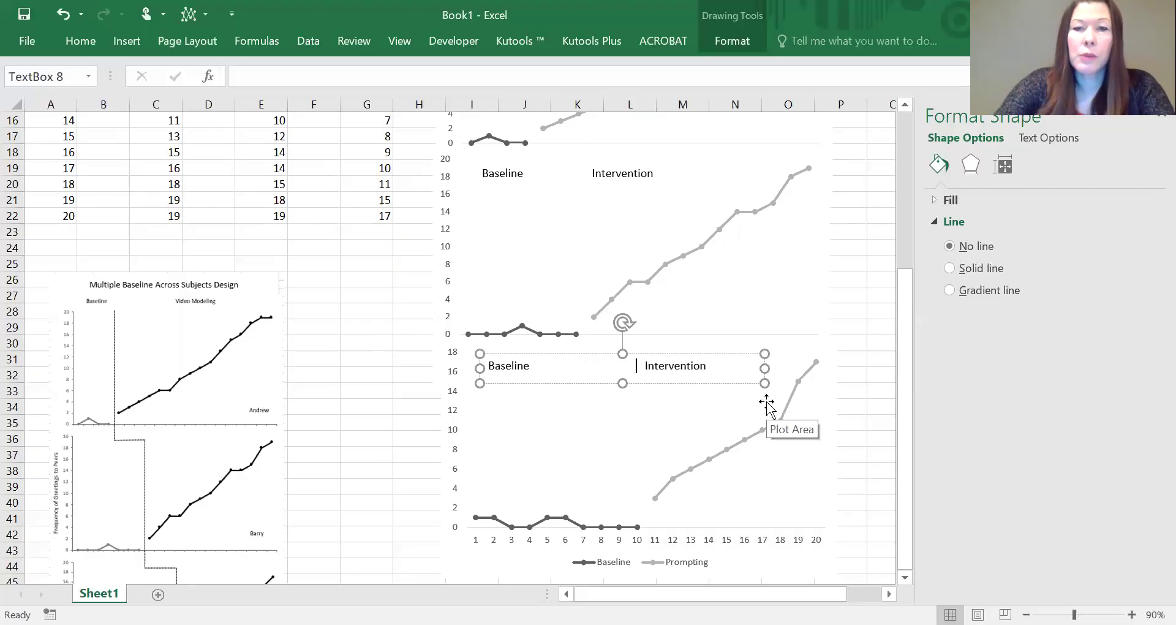
{"action": "left_click", "coordinate": [333, 341]}
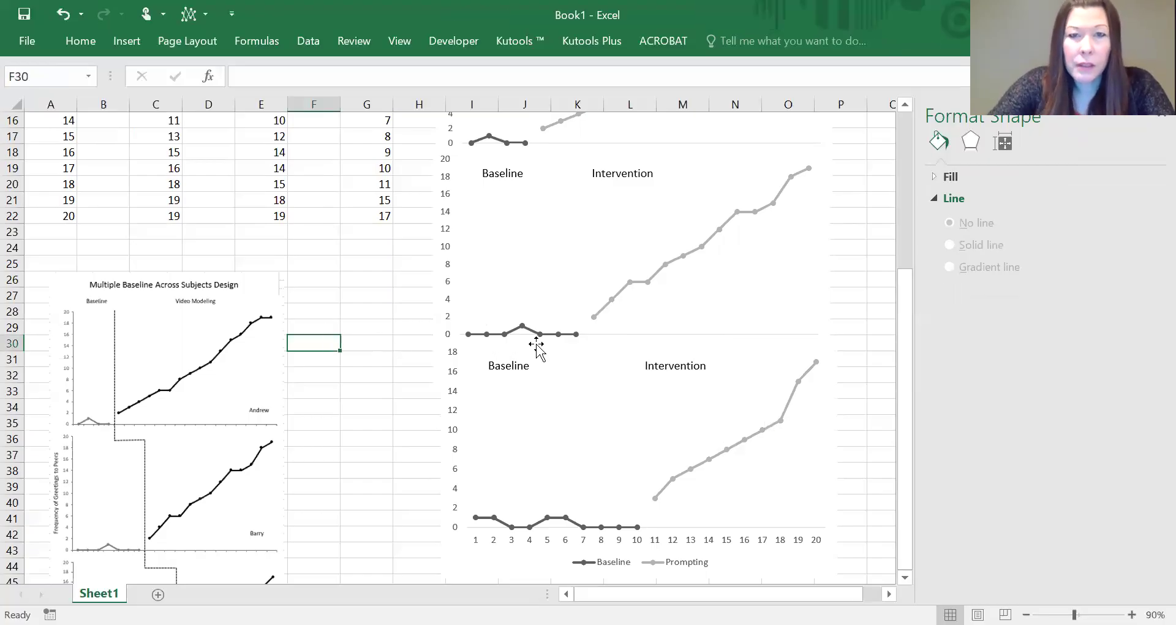
{"action": "scroll", "coordinate": [536, 346], "scroll_direction": "up", "scroll_amount": 5}
{"action": "scroll", "coordinate": [196, 564], "scroll_direction": "down", "scroll_amount": 3}
{"action": "scroll", "coordinate": [424, 365], "scroll_direction": "up", "scroll_amount": 3}
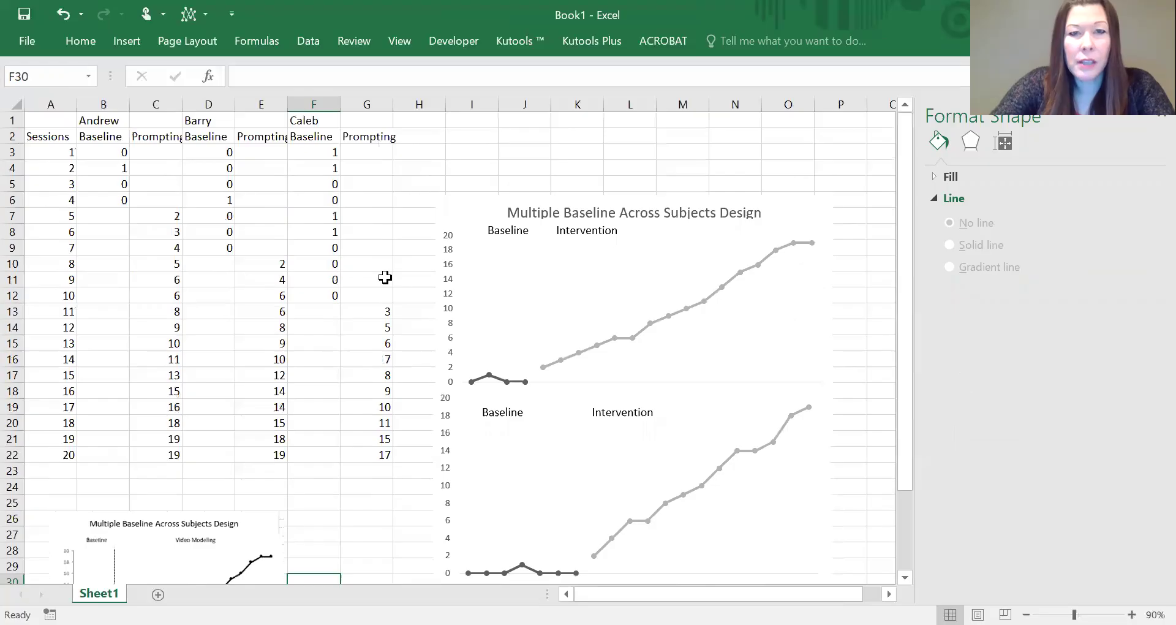
Draw a vertical line between the top chart's baseline and intervention points, styled solid black
{"action": "left_click", "coordinate": [126, 43]}
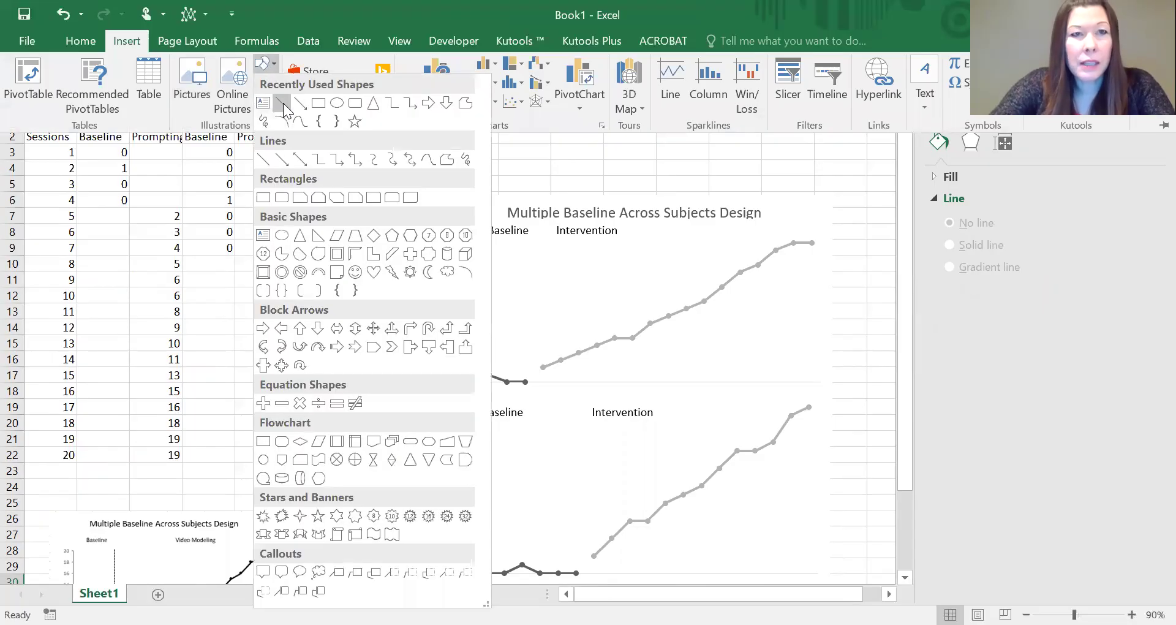
{"action": "left_click", "coordinate": [282, 103]}
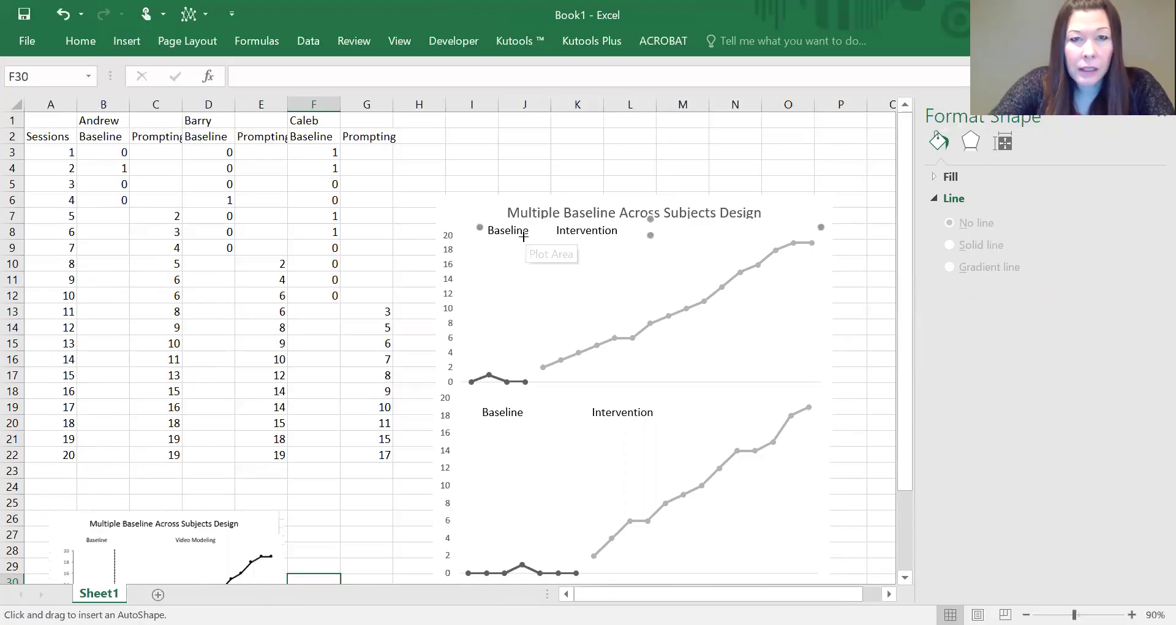
{"action": "mouse_move", "coordinate": [523, 239]}
{"action": "left_mouse_down"}
{"action": "mouse_move", "coordinate": [534, 384]}
{"action": "mouse_move", "coordinate": [522, 383]}
{"action": "left_mouse_up"}
{"action": "left_click_drag", "start_coordinate": [522, 310], "coordinate": [536, 316]}
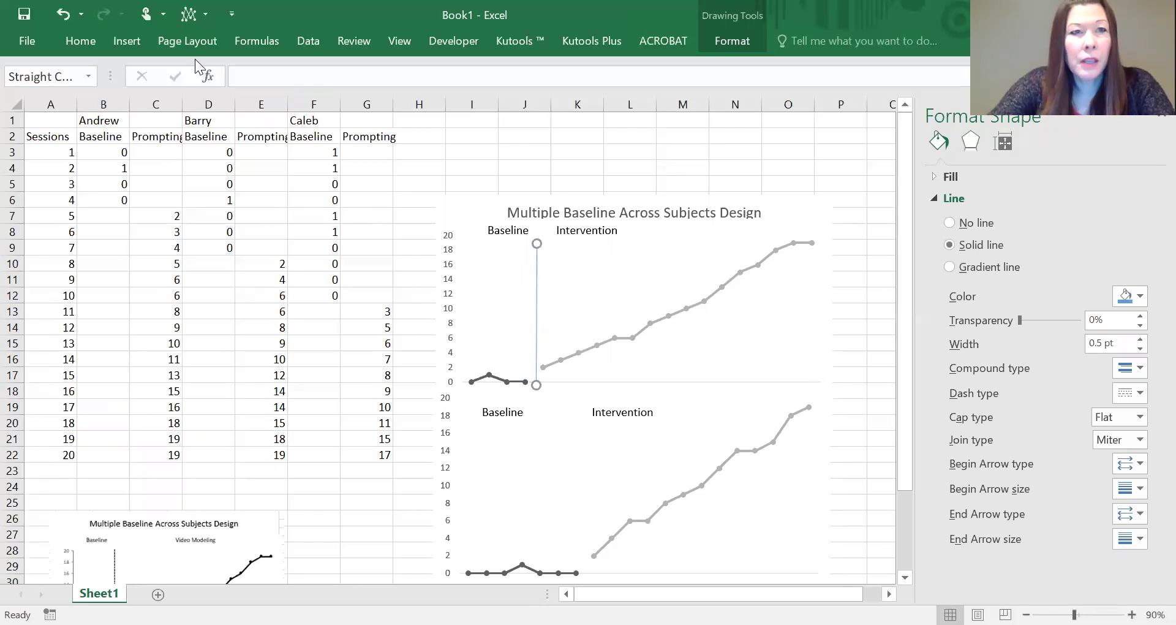
{"action": "left_click", "coordinate": [729, 41]}
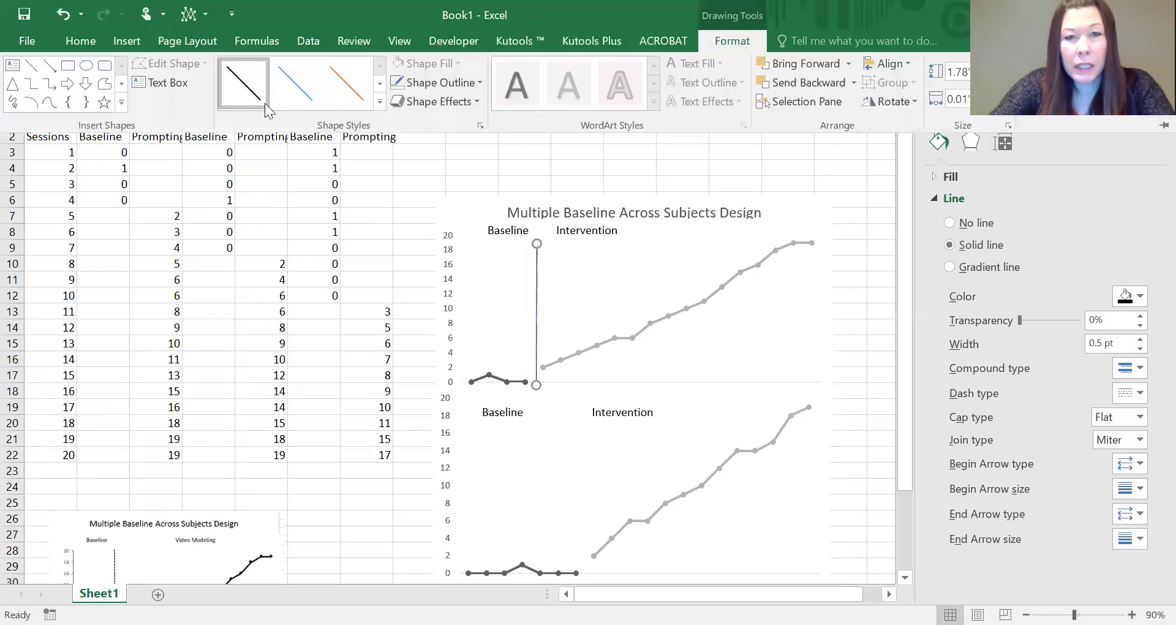
{"action": "left_click", "coordinate": [264, 103]}
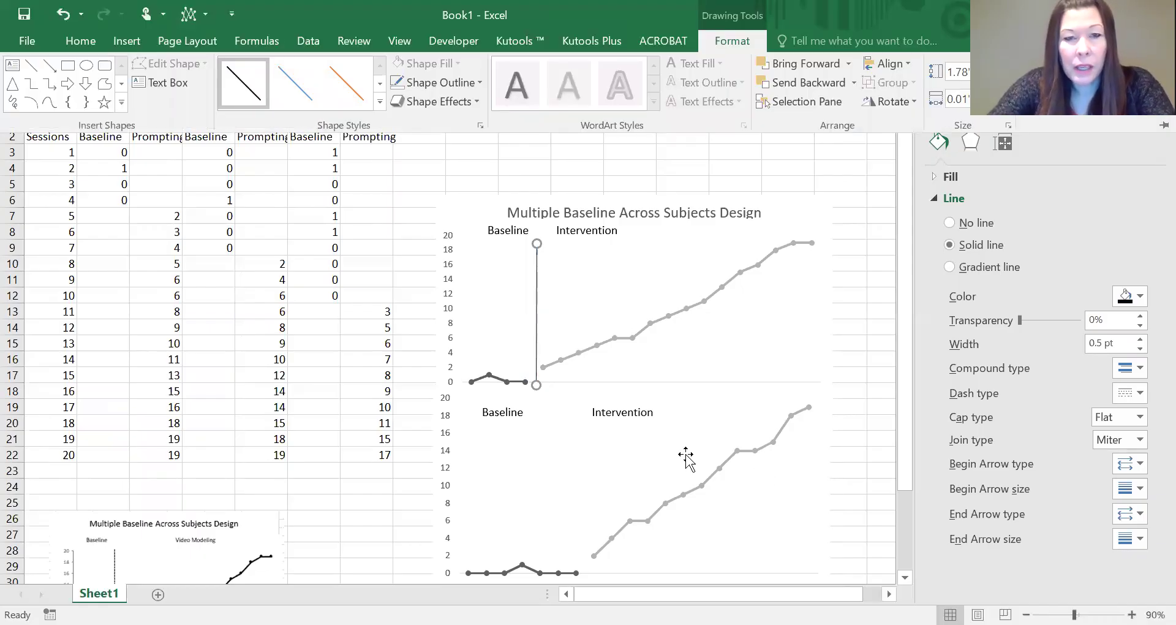
Paste copies of the phase-change line onto the middle and bottom charts' phase boundaries
{"action": "scroll", "coordinate": [342, 517], "scroll_direction": "down", "scroll_amount": 1}
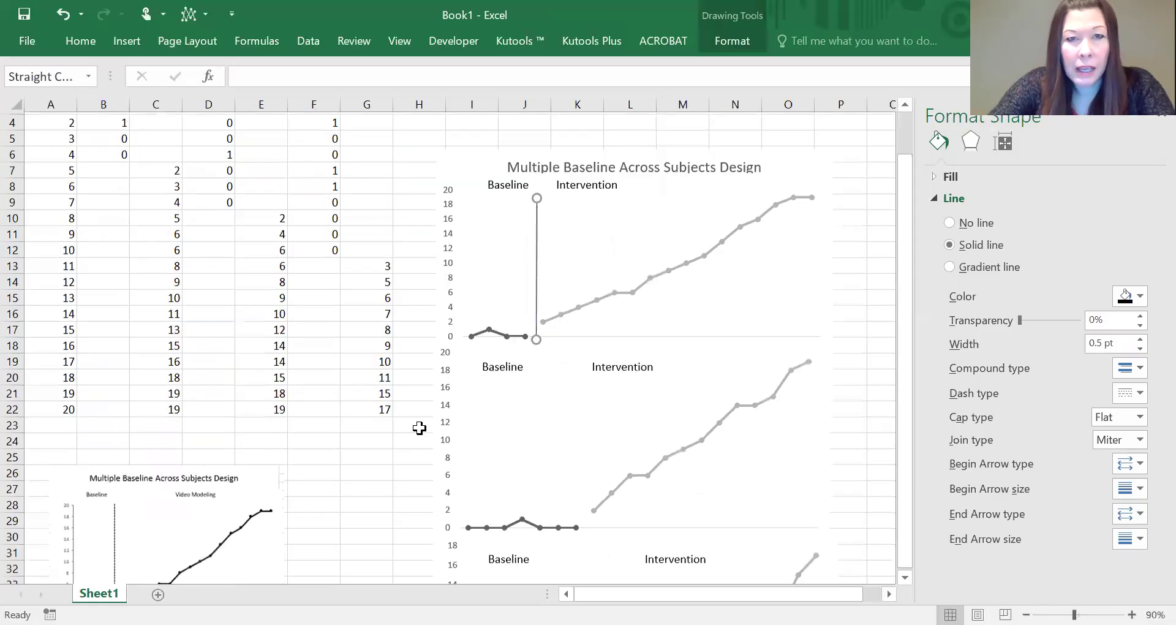
{"action": "left_click", "coordinate": [860, 313]}
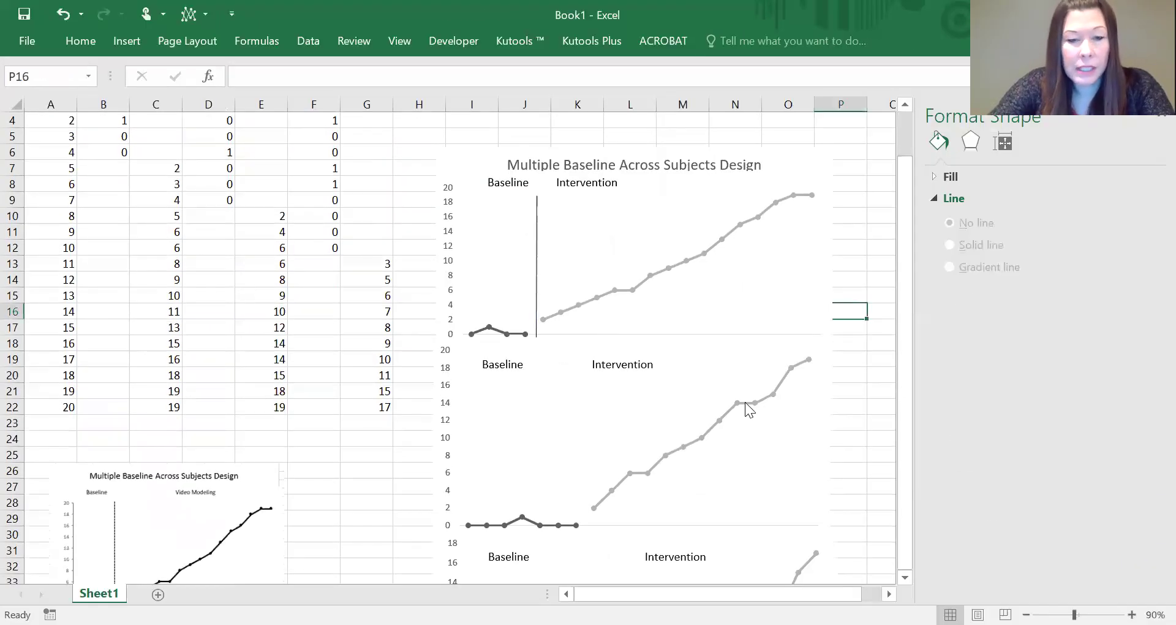
{"action": "key", "text": "ctrl+v"}
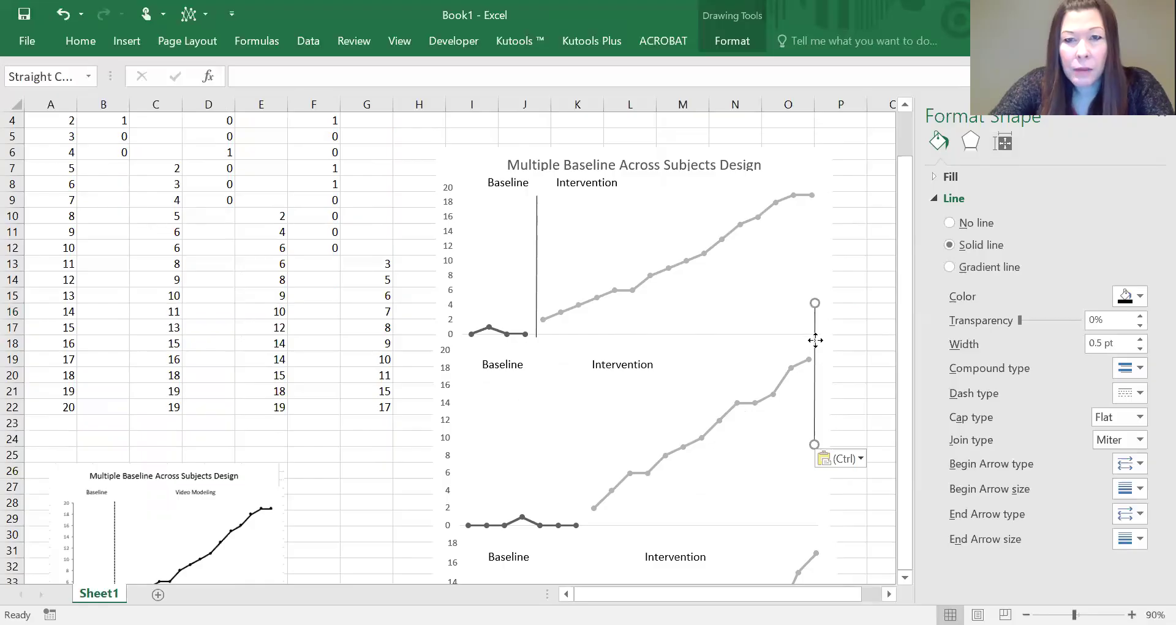
{"action": "left_click_drag", "start_coordinate": [815, 340], "coordinate": [588, 419]}
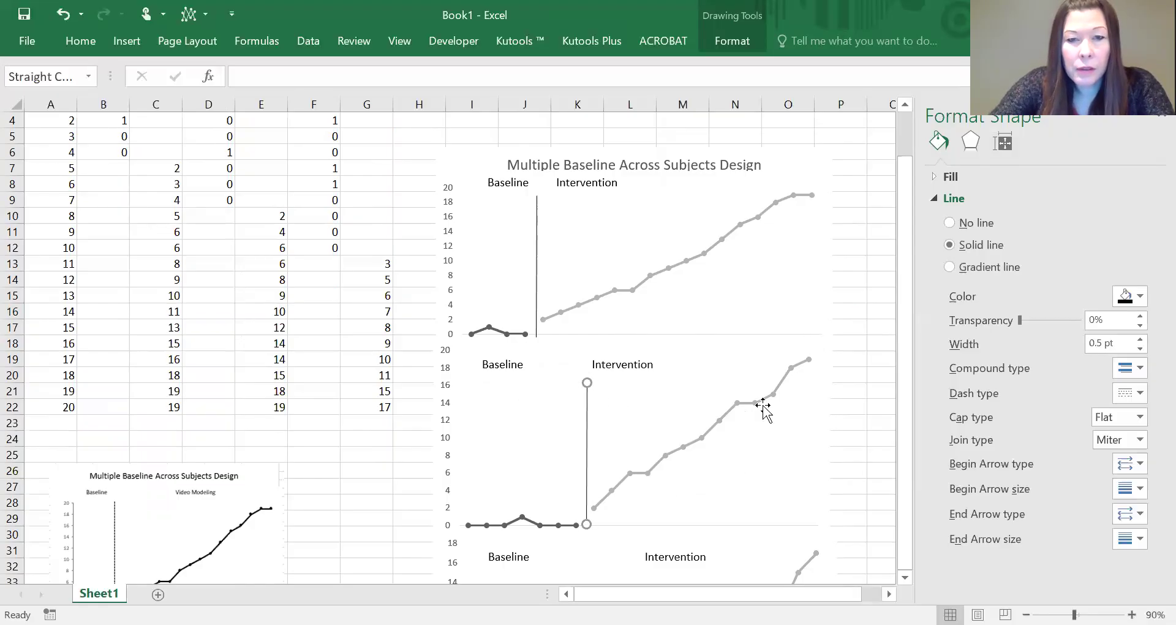
{"action": "scroll", "coordinate": [779, 386], "scroll_direction": "down", "scroll_amount": 3}
{"action": "left_click", "coordinate": [852, 371]}
{"action": "key", "text": "ctrl+v"}
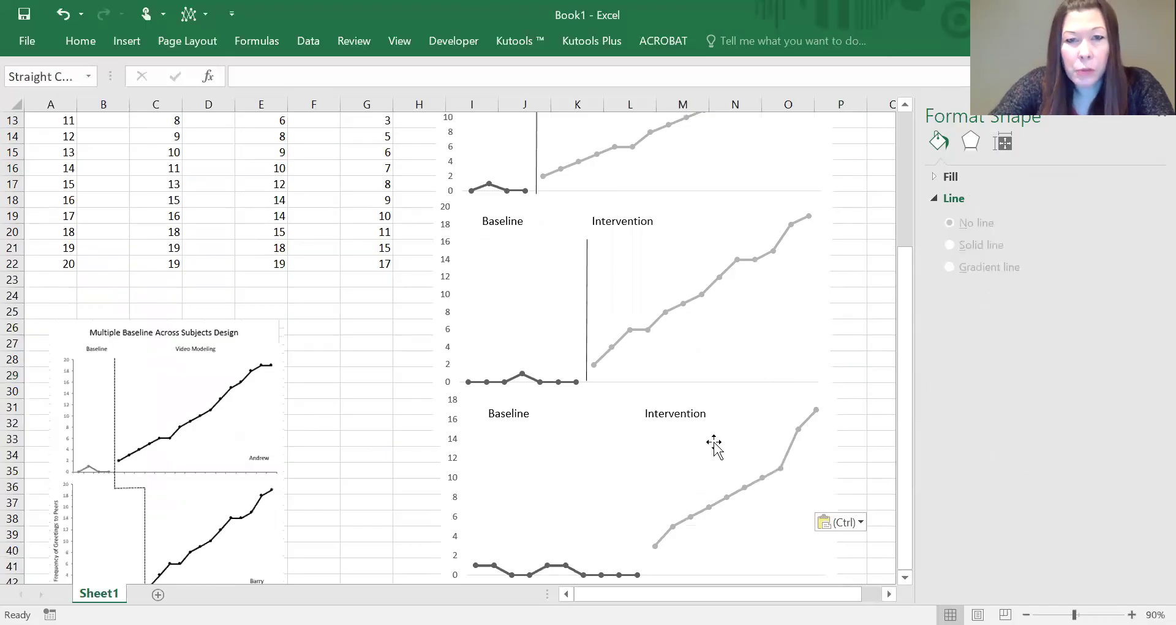
{"action": "left_click_drag", "start_coordinate": [730, 506], "coordinate": [649, 487]}
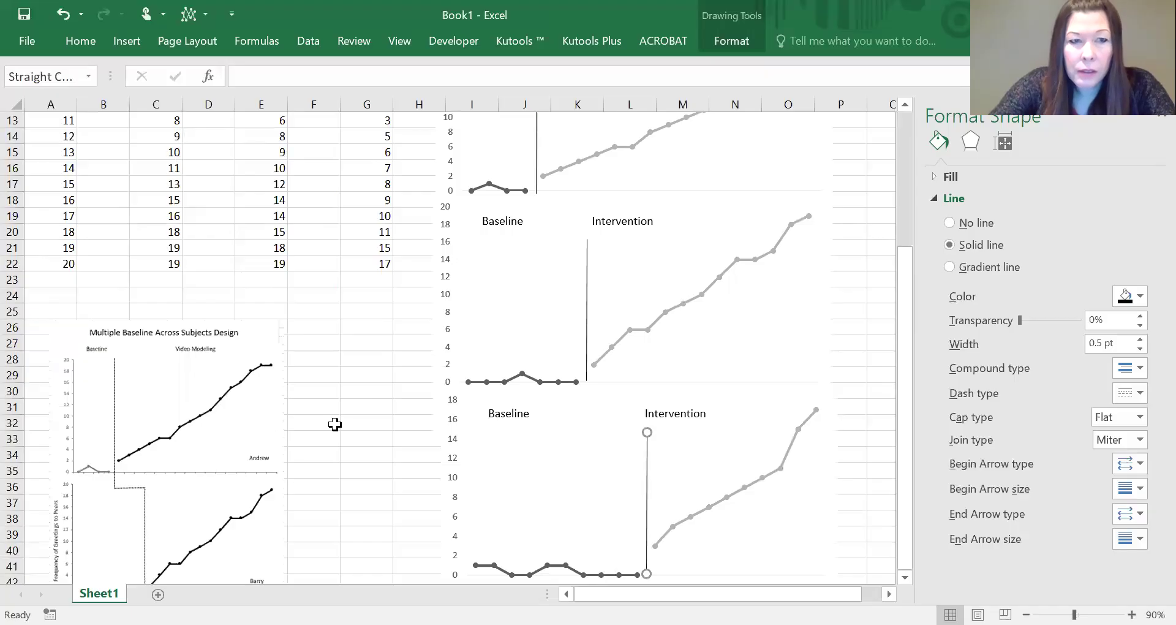
{"action": "left_click", "coordinate": [334, 388]}
{"action": "scroll", "coordinate": [486, 362], "scroll_direction": "up", "scroll_amount": 4}
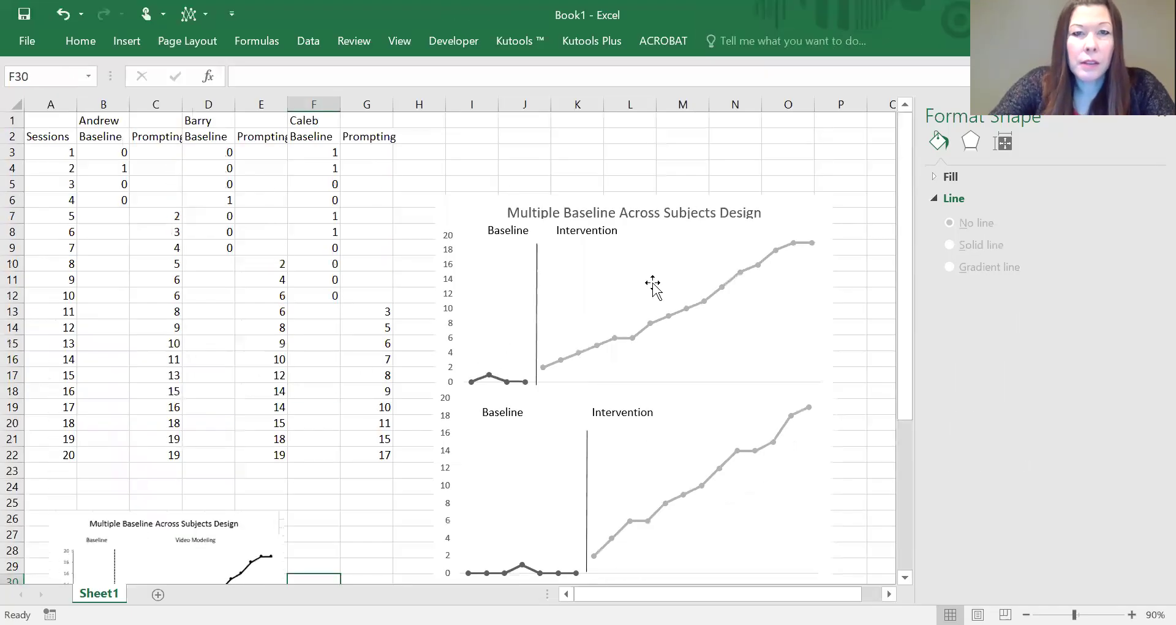
Draw a horizontal step connector and stretch the phase lines to join the top and middle charts
{"action": "left_click", "coordinate": [127, 40]}
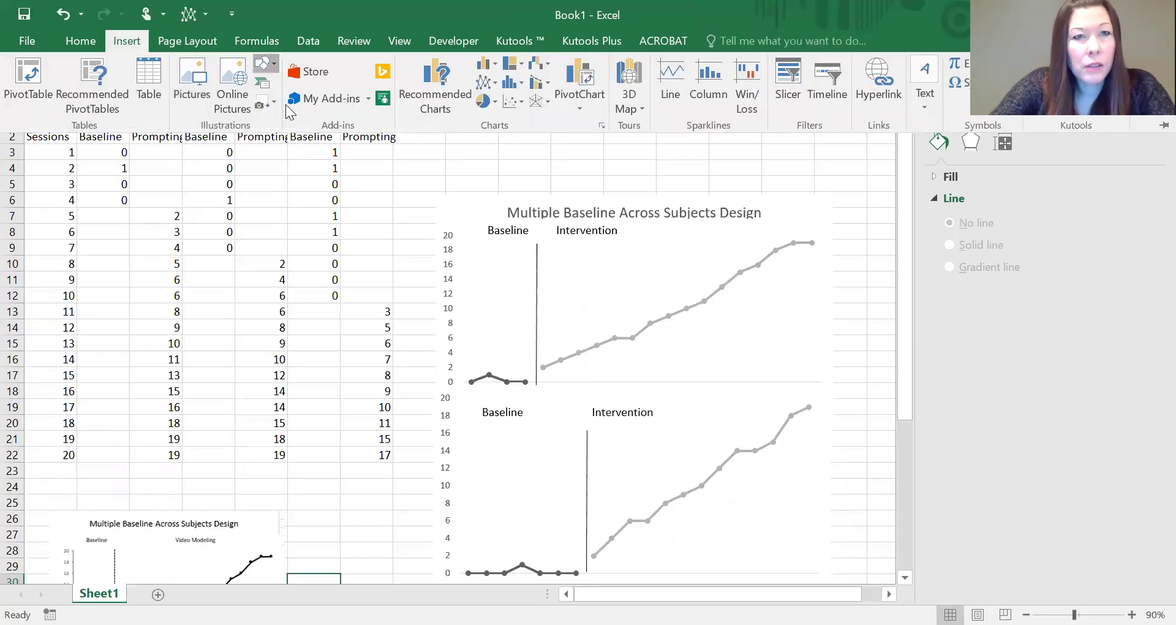
{"action": "mouse_move", "coordinate": [539, 384]}
{"action": "left_mouse_down"}
{"action": "mouse_move", "coordinate": [559, 399]}
{"action": "mouse_move", "coordinate": [591, 393]}
{"action": "left_mouse_up"}
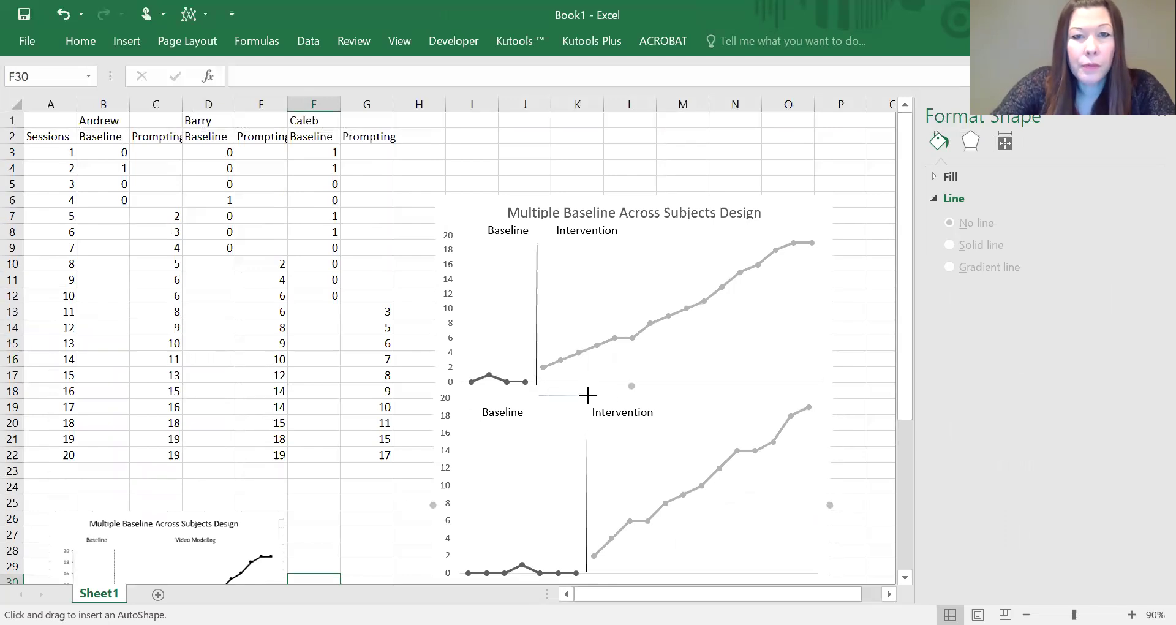
{"action": "left_click_drag", "start_coordinate": [590, 395], "coordinate": [589, 395]}
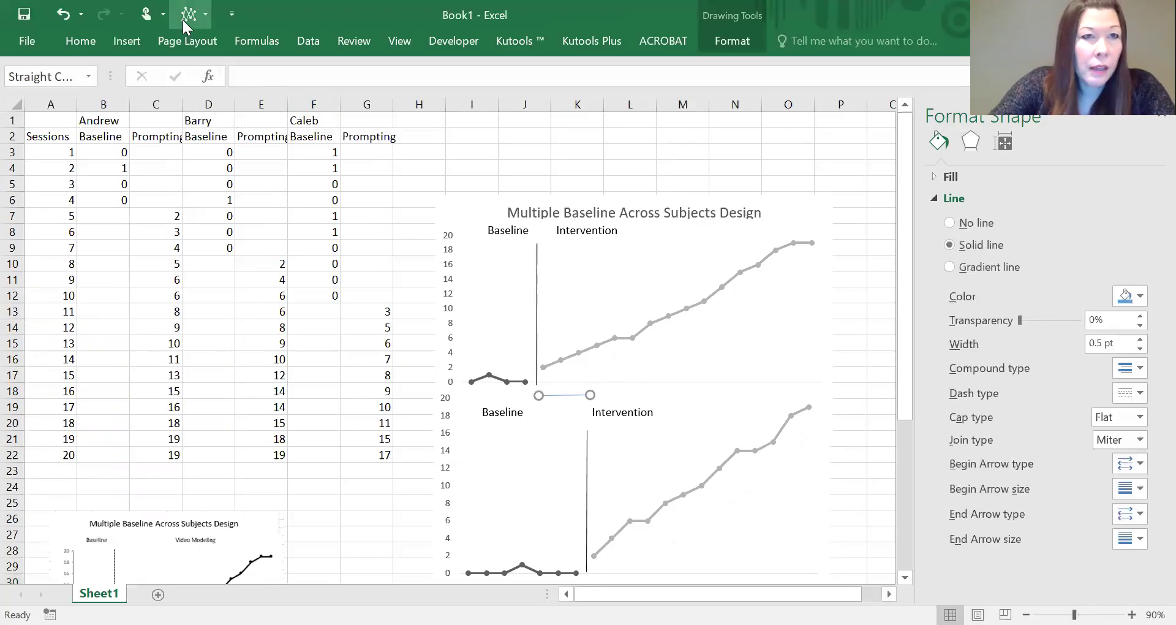
{"action": "left_click", "coordinate": [725, 35]}
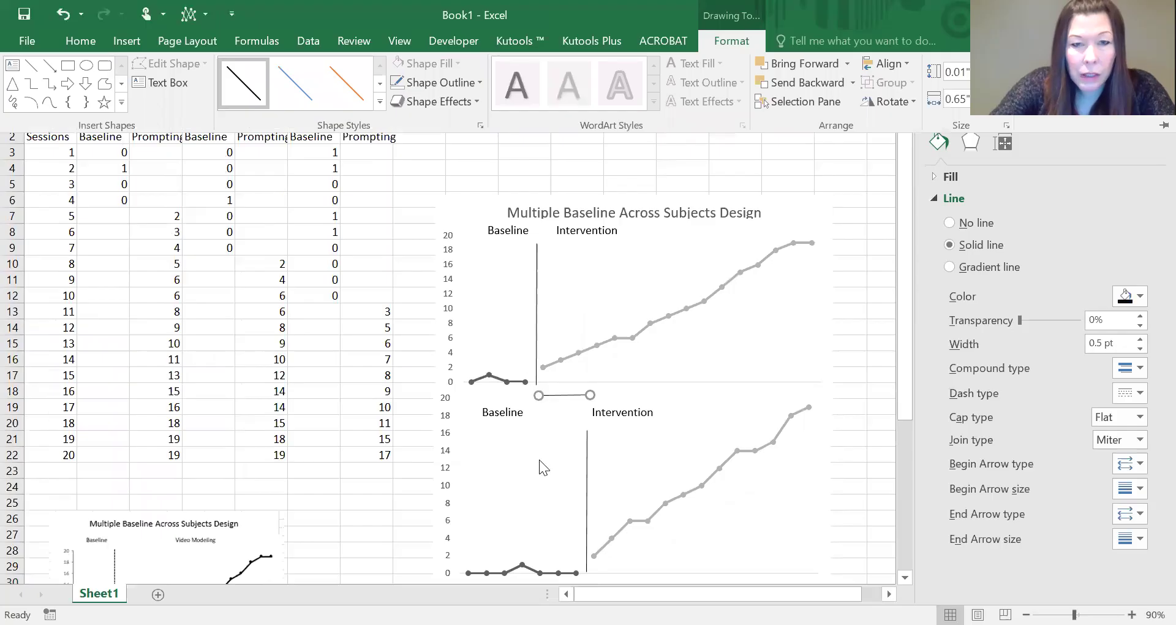
{"action": "left_click", "coordinate": [537, 345]}
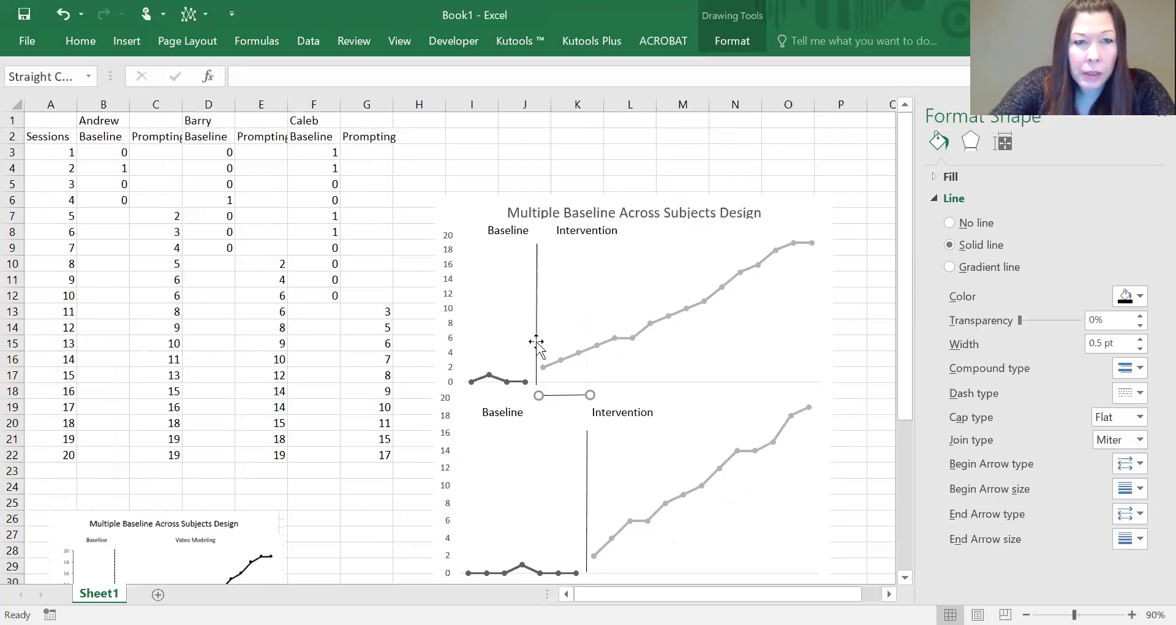
{"action": "left_click_drag", "start_coordinate": [536, 381], "coordinate": [586, 416]}
{"action": "scroll", "coordinate": [375, 441], "scroll_direction": "down", "scroll_amount": 4}
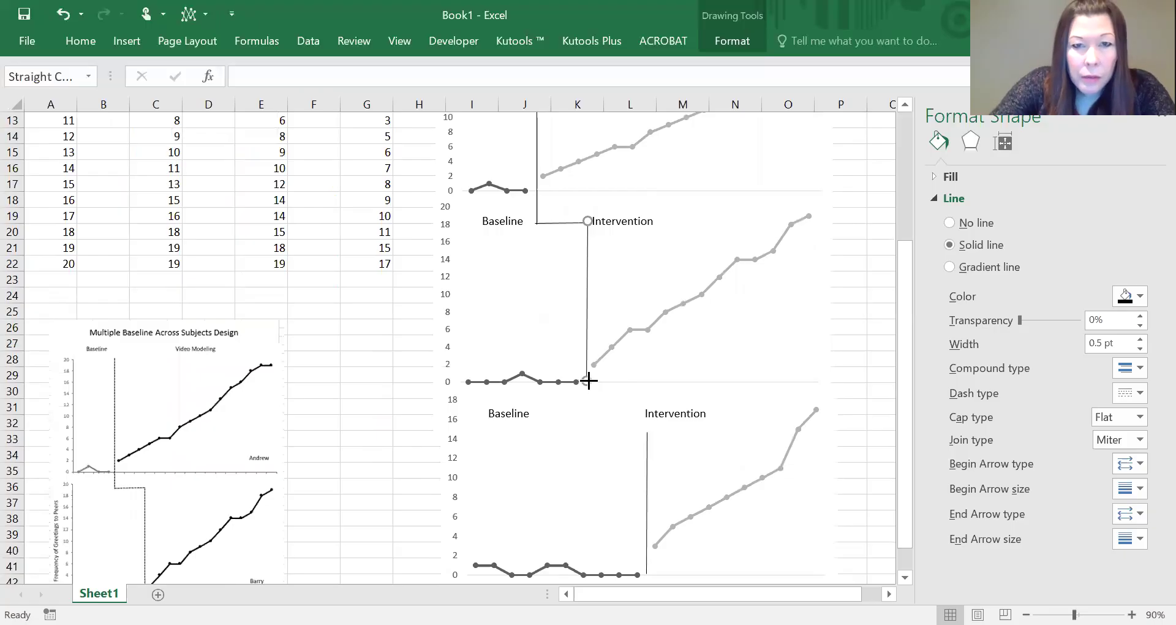
{"action": "left_click_drag", "start_coordinate": [589, 381], "coordinate": [588, 413]}
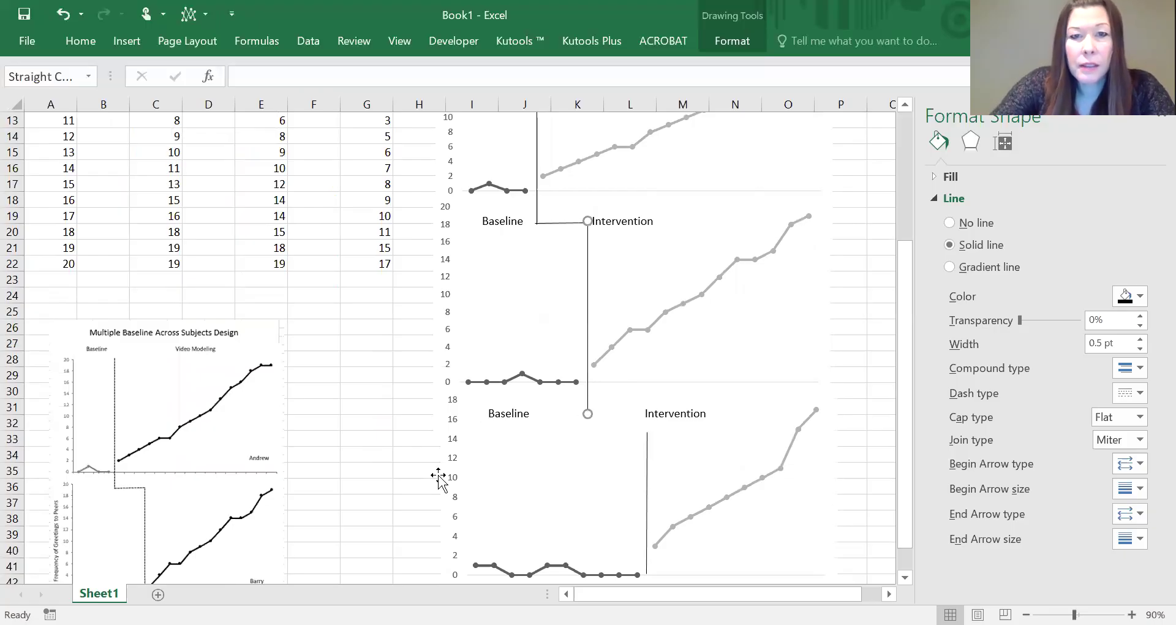
Paste a copy of the horizontal step between the middle and bottom phase lines and join their endpoints
{"action": "left_click", "coordinate": [361, 470]}
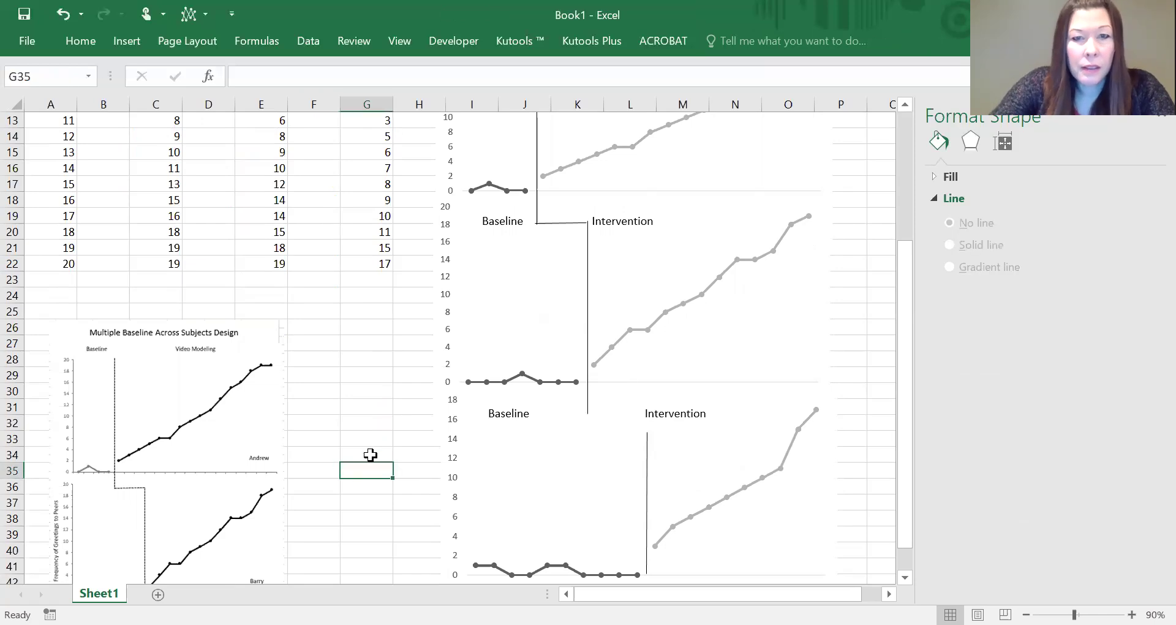
{"action": "left_click", "coordinate": [559, 224]}
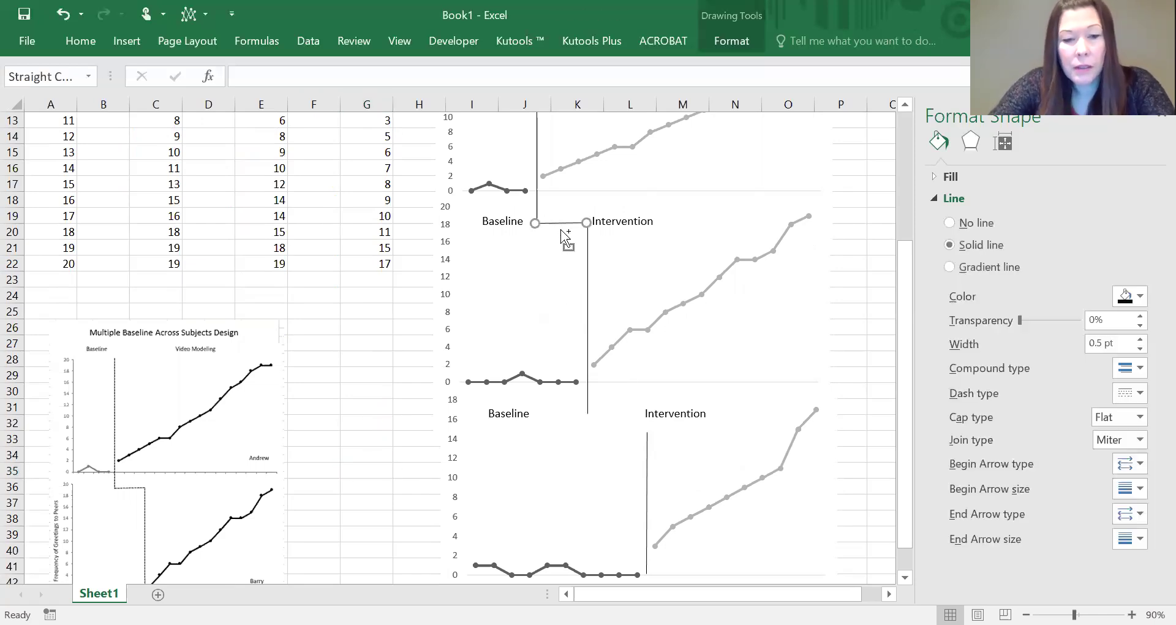
{"action": "left_click", "coordinate": [397, 454]}
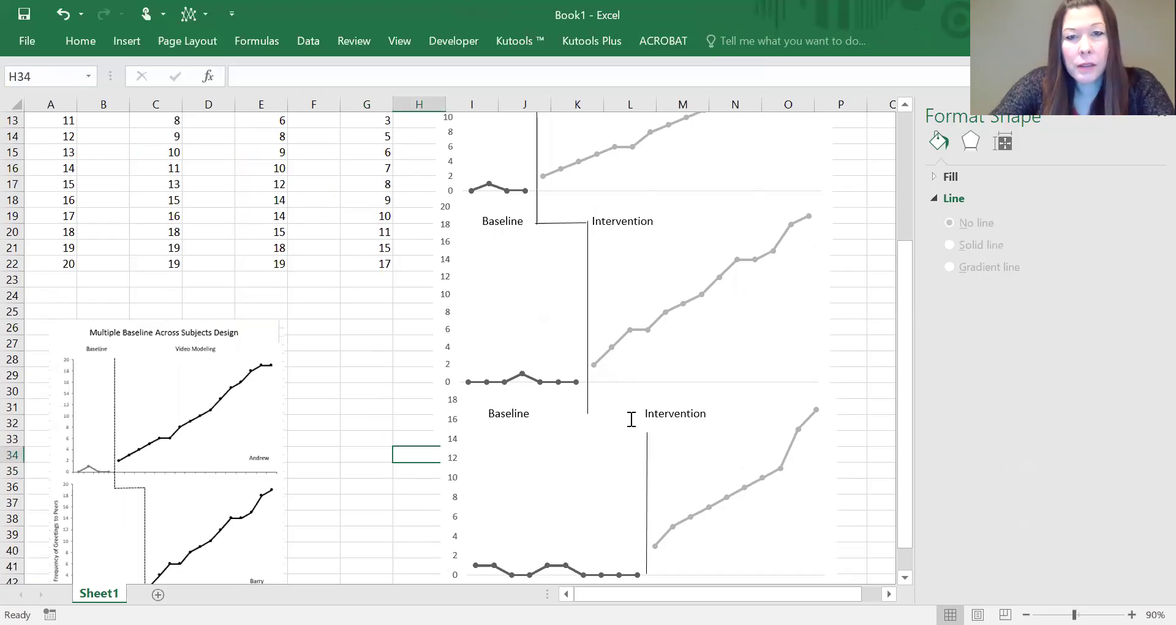
{"action": "key", "text": "ctrl+v"}
{"action": "left_click_drag", "start_coordinate": [444, 432], "coordinate": [587, 429]}
{"action": "left_click", "coordinate": [587, 409]}
{"action": "left_click", "coordinate": [608, 432]}
{"action": "left_click", "coordinate": [588, 431]}
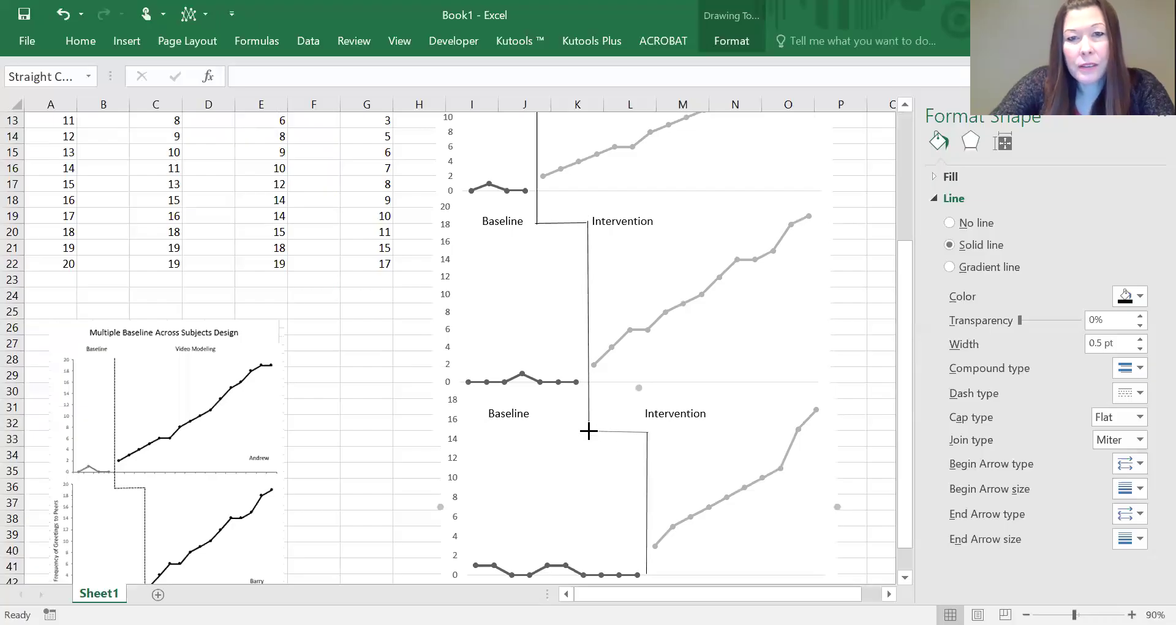
{"action": "left_click_drag", "start_coordinate": [341, 372], "coordinate": [343, 362]}
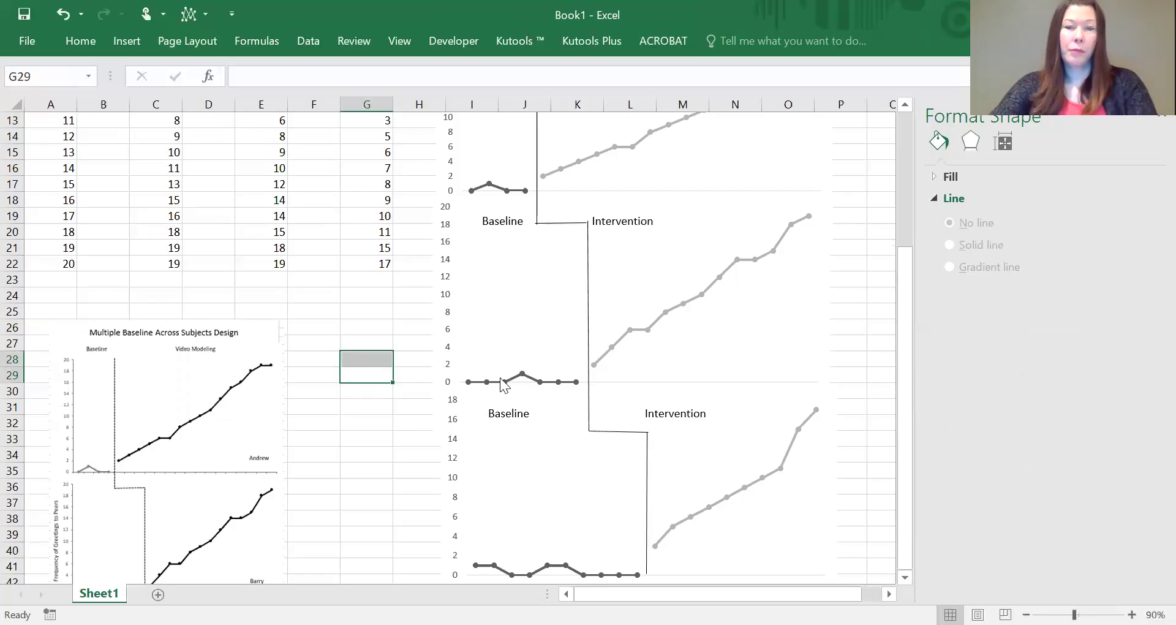
{"action": "scroll", "coordinate": [531, 380], "scroll_direction": "down", "scroll_amount": 4}
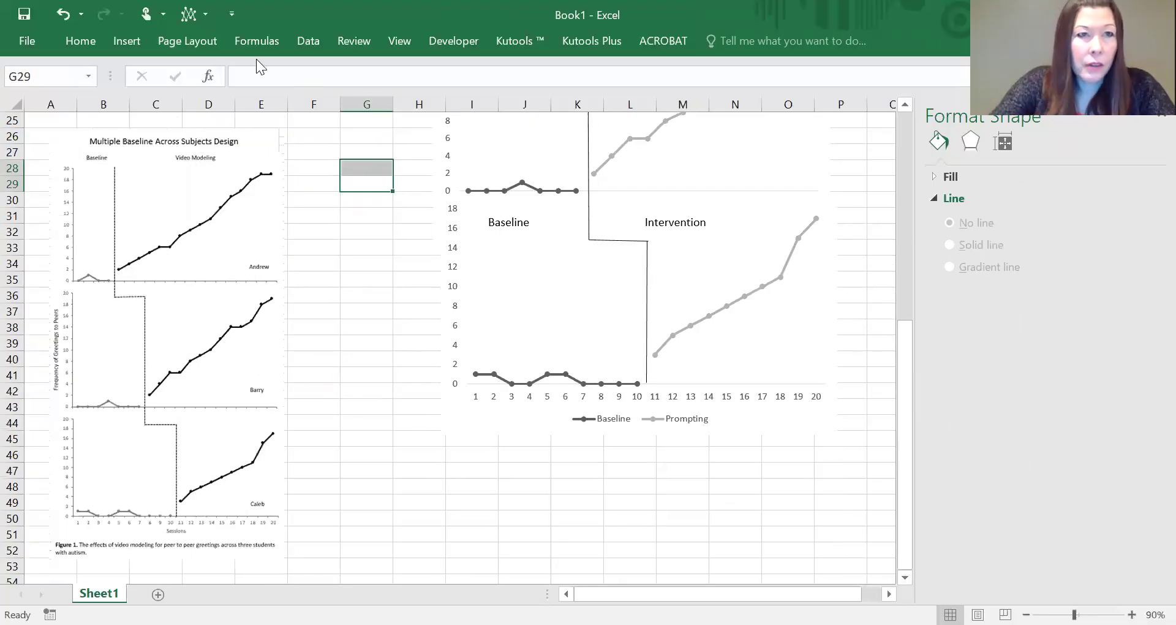
{"action": "scroll", "coordinate": [428, 449], "scroll_direction": "up", "scroll_amount": 8}
{"action": "scroll", "coordinate": [407, 421], "scroll_direction": "down", "scroll_amount": 10}
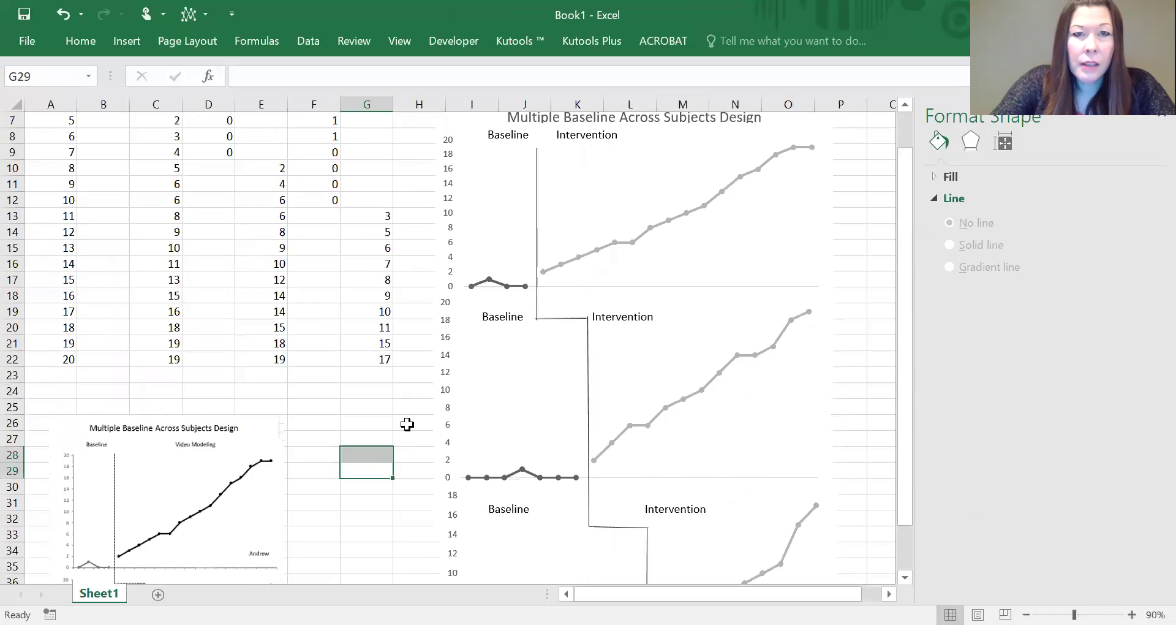
{"action": "scroll", "coordinate": [406, 423], "scroll_direction": "down", "scroll_amount": 1}
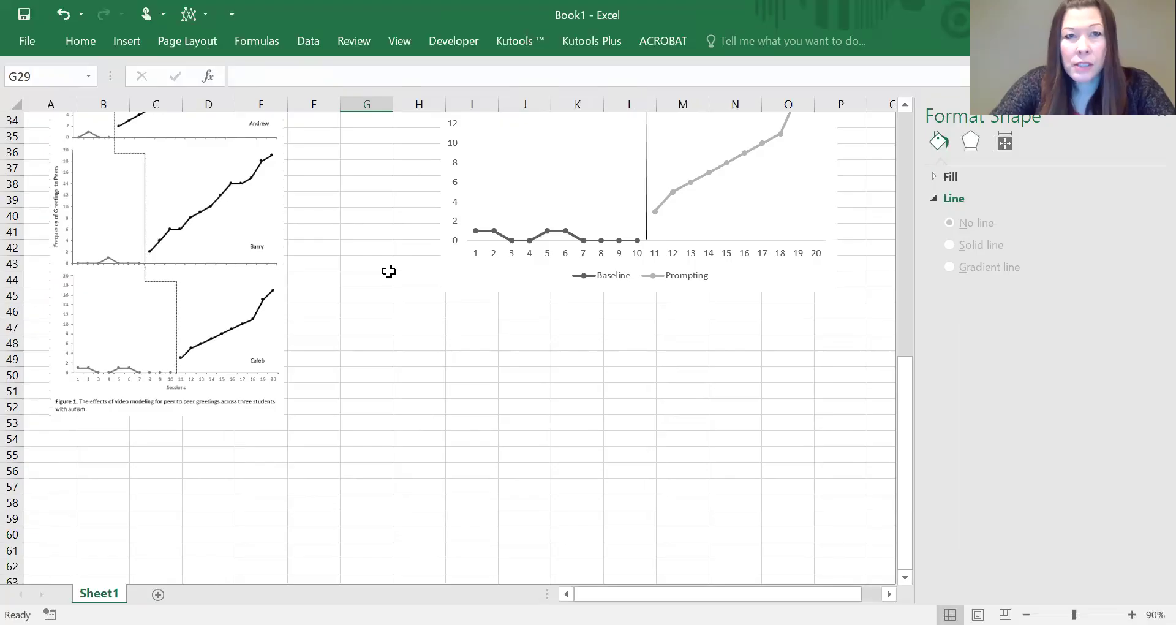
Draw a text box beneath the bottom chart and type the caption 'Figure 1.'
{"action": "left_click", "coordinate": [127, 42]}
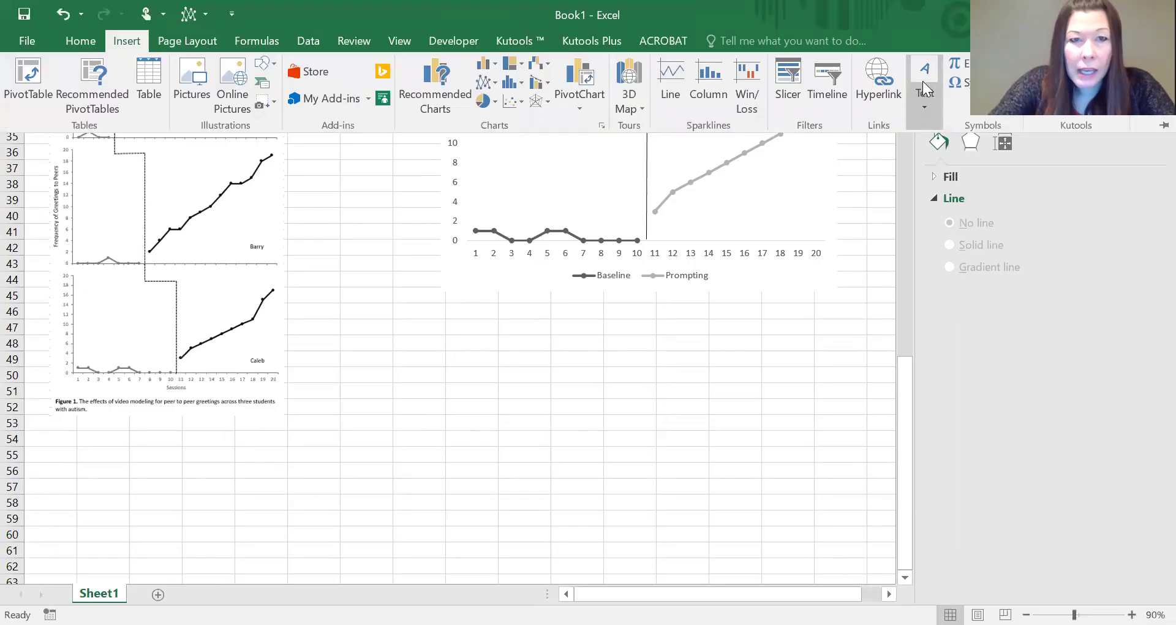
{"action": "left_click", "coordinate": [923, 81]}
{"action": "left_click", "coordinate": [926, 162]}
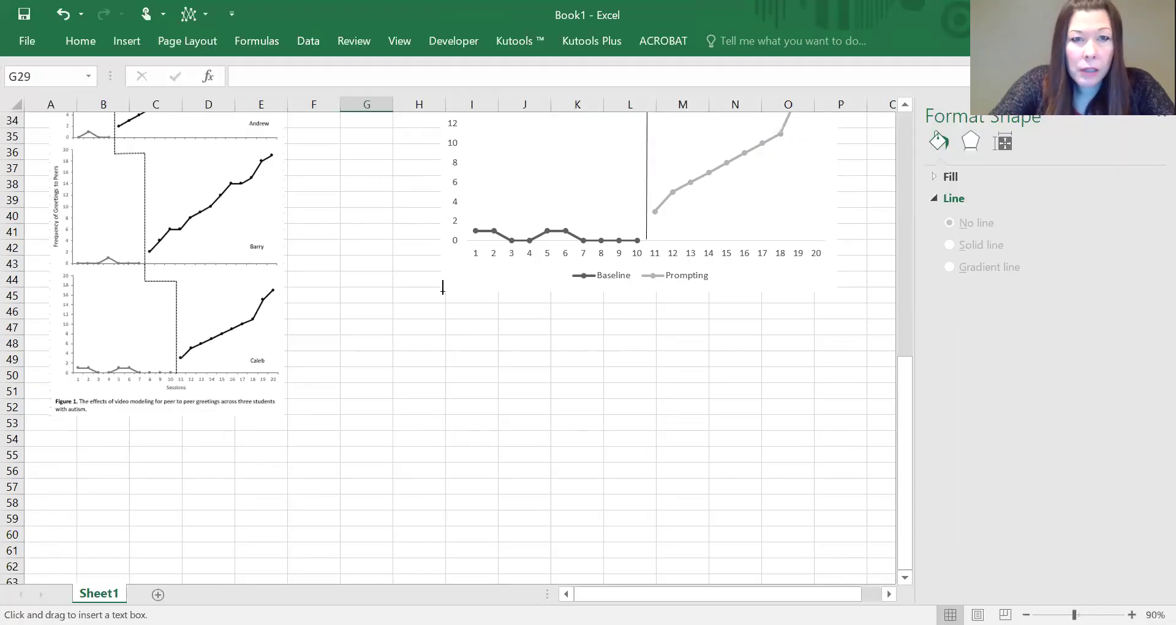
{"action": "mouse_move", "coordinate": [446, 283]}
{"action": "left_mouse_down"}
{"action": "mouse_move", "coordinate": [729, 352]}
{"action": "mouse_move", "coordinate": [833, 358]}
{"action": "mouse_move", "coordinate": [837, 343]}
{"action": "left_mouse_up"}
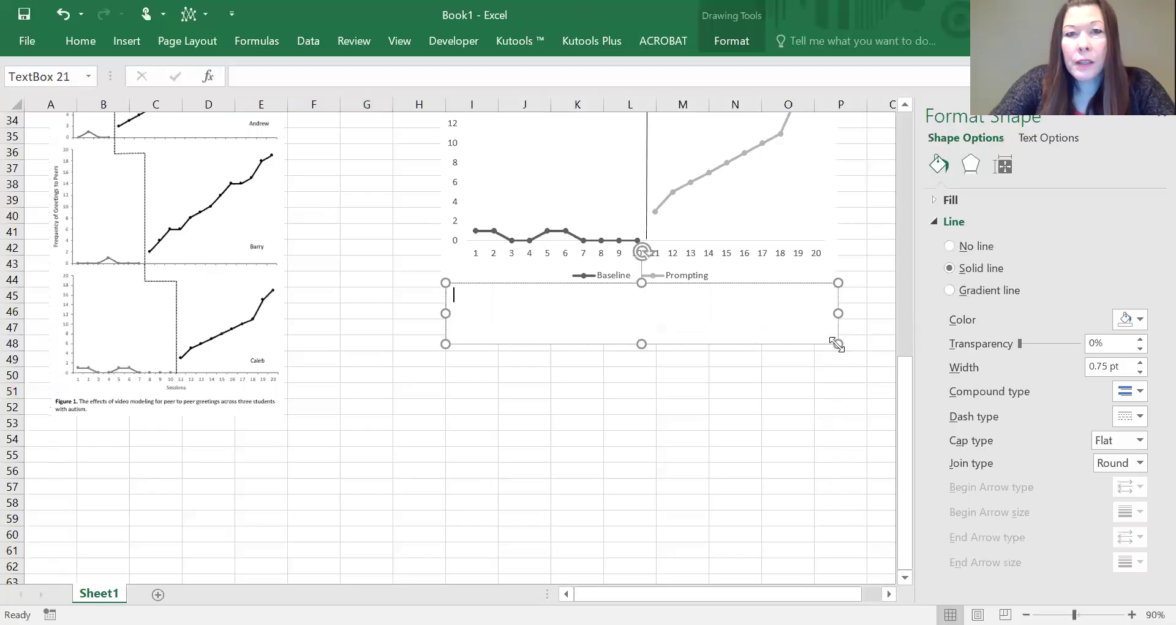
{"action": "left_click", "coordinate": [721, 39]}
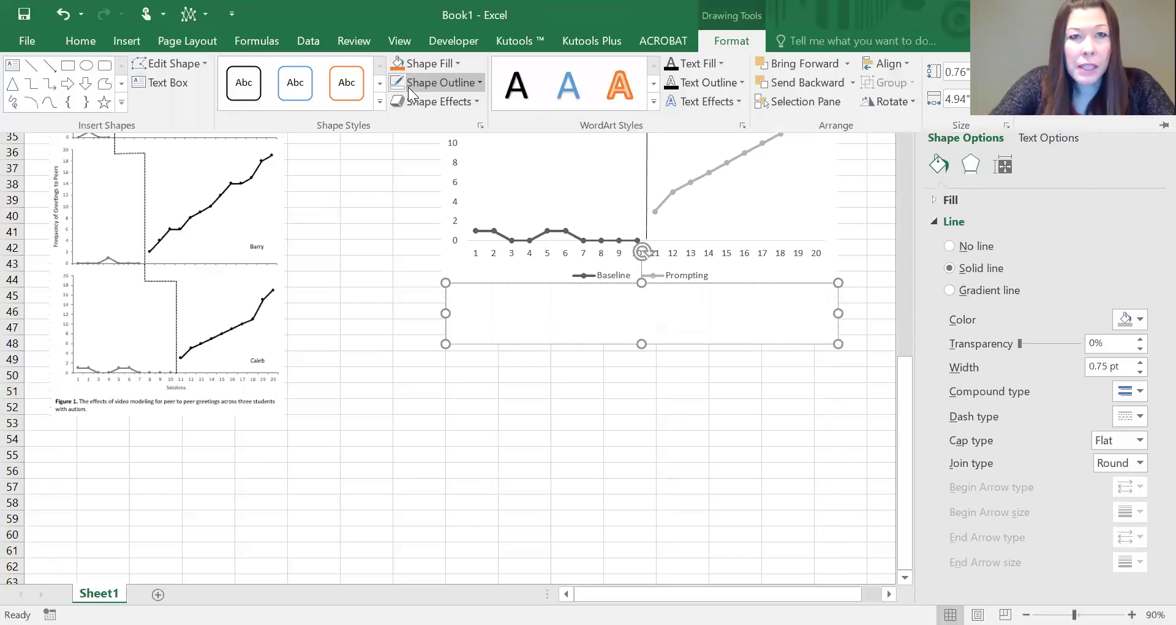
{"action": "left_click", "coordinate": [408, 87]}
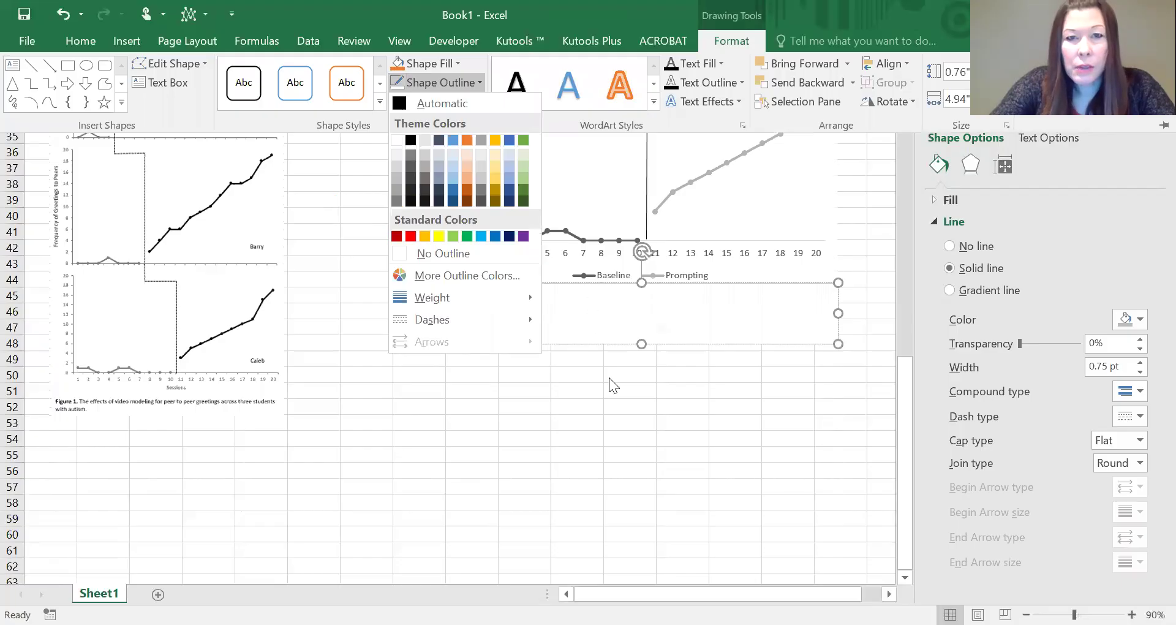
{"action": "left_click", "coordinate": [713, 356]}
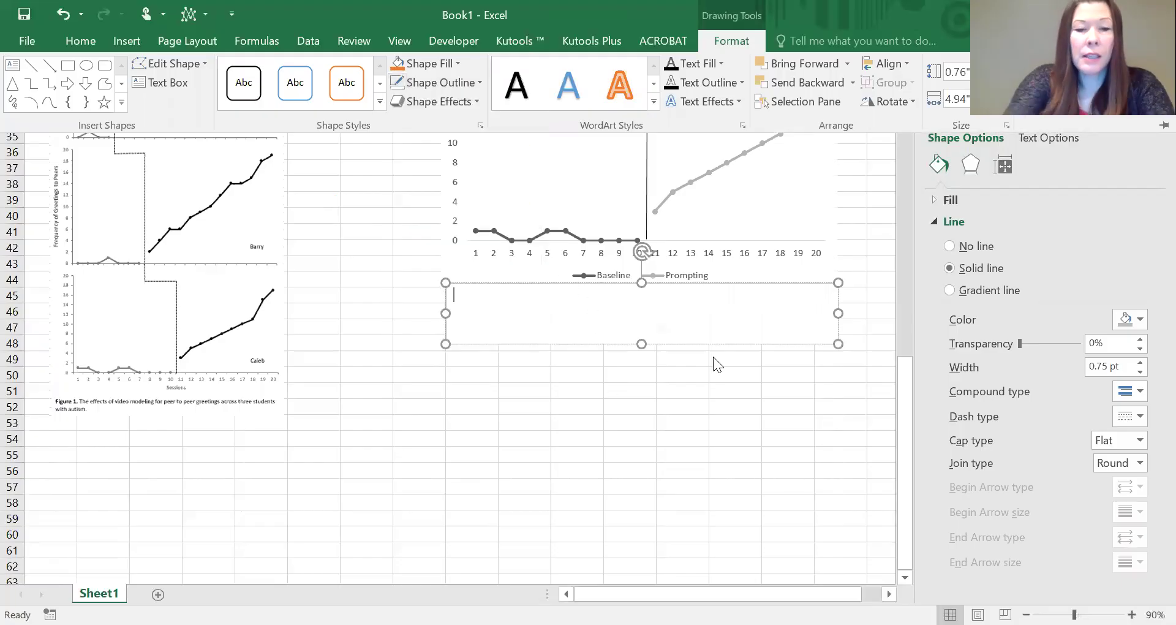
{"action": "type", "text": "Figure 1."}
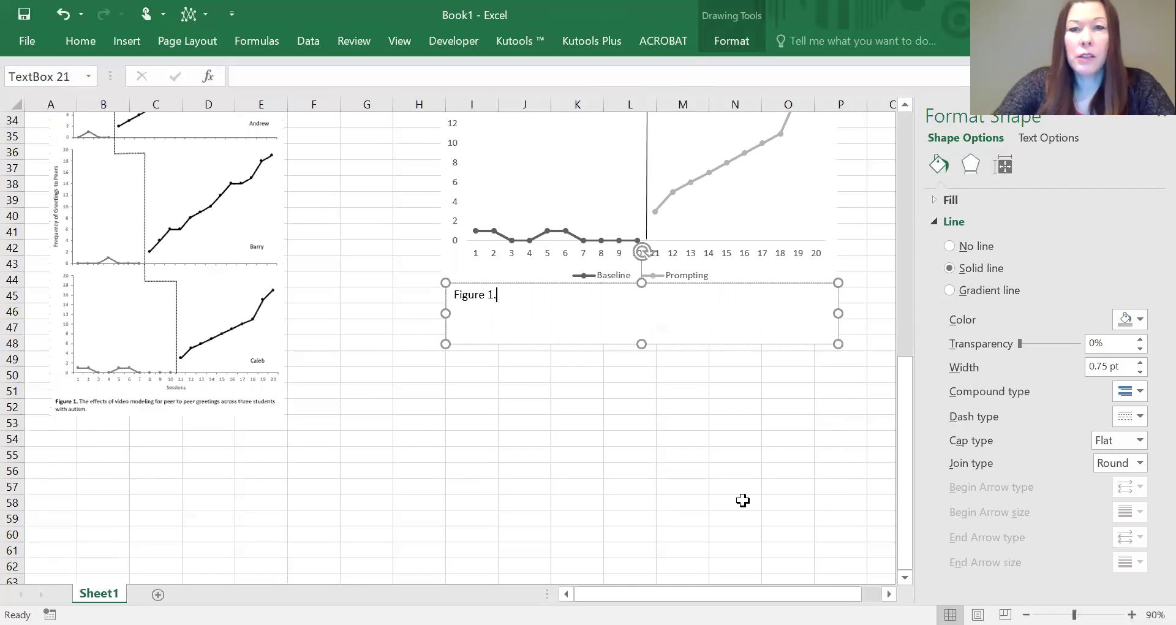
{"action": "left_click_drag", "start_coordinate": [692, 517], "coordinate": [696, 506]}
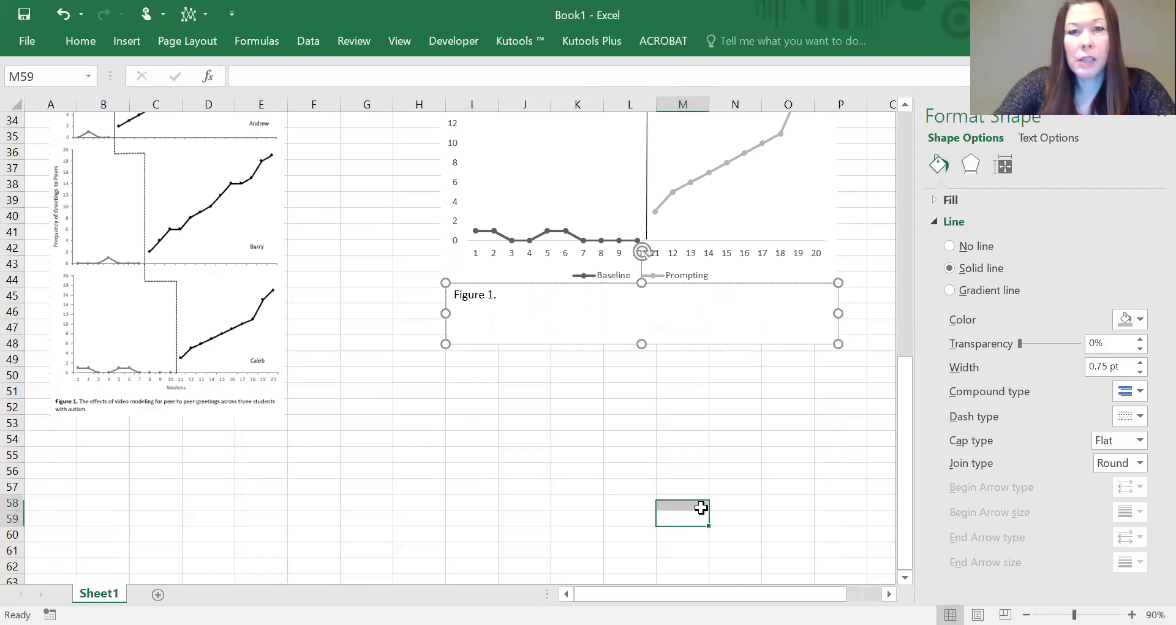
Remove the outline from the 'Figure 1.' caption box
{"action": "left_click", "coordinate": [704, 292]}
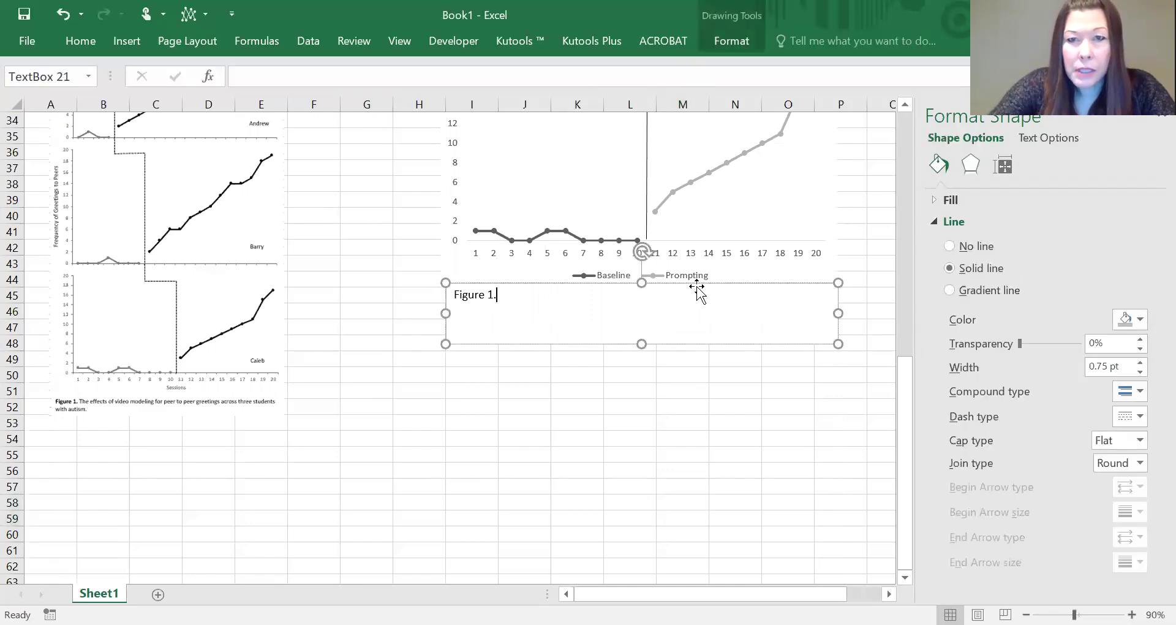
{"action": "left_click", "coordinate": [720, 41]}
{"action": "left_click", "coordinate": [425, 85]}
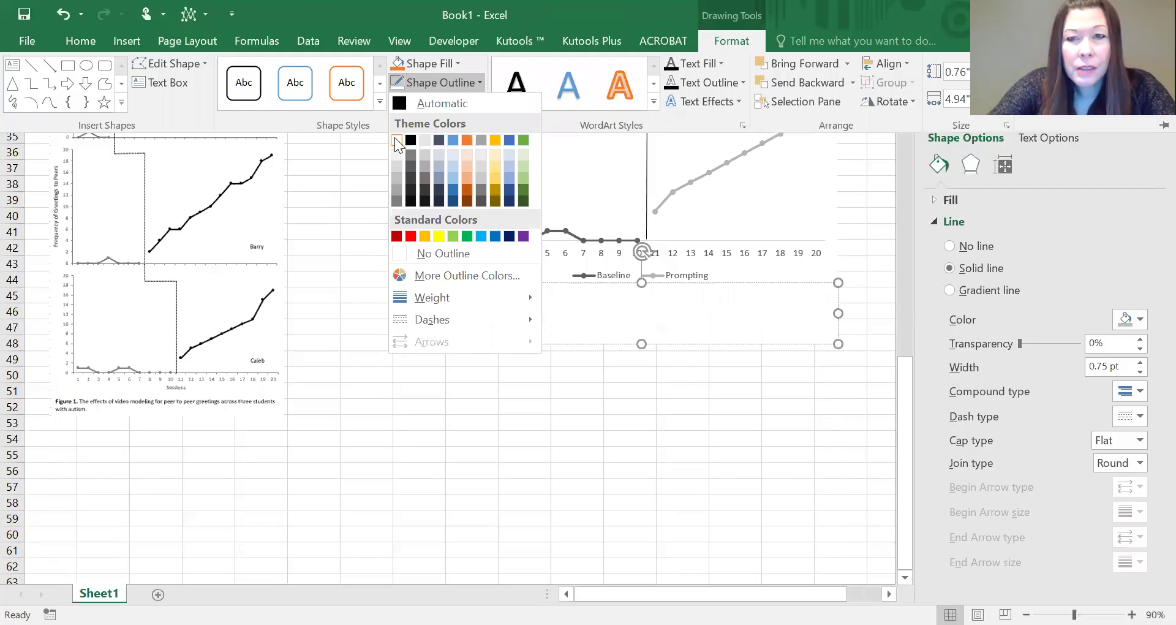
{"action": "left_click", "coordinate": [619, 459]}
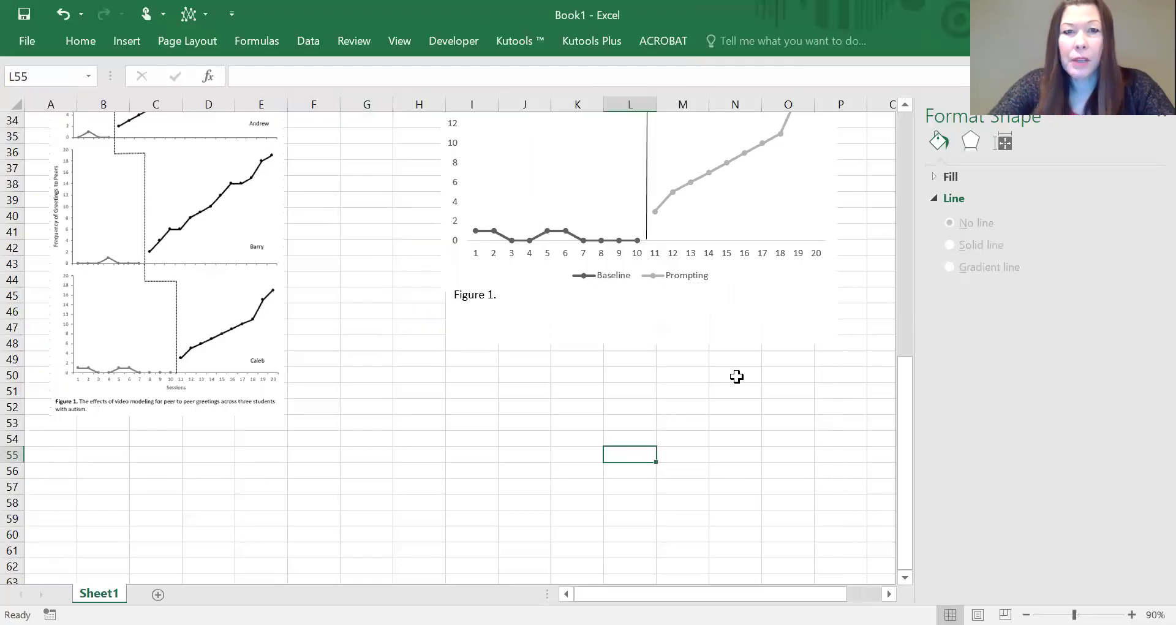
{"action": "scroll", "coordinate": [737, 377], "scroll_direction": "up", "scroll_amount": 5}
{"action": "scroll", "coordinate": [738, 377], "scroll_direction": "up", "scroll_amount": 6}
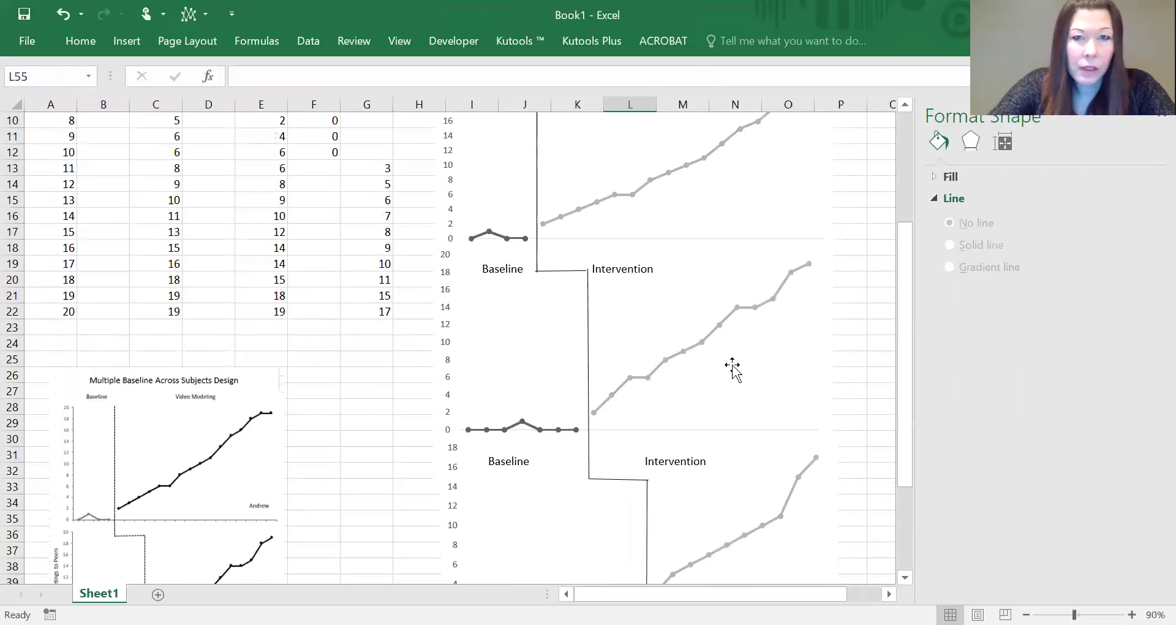
{"action": "scroll", "coordinate": [732, 363], "scroll_direction": "down", "scroll_amount": 5}
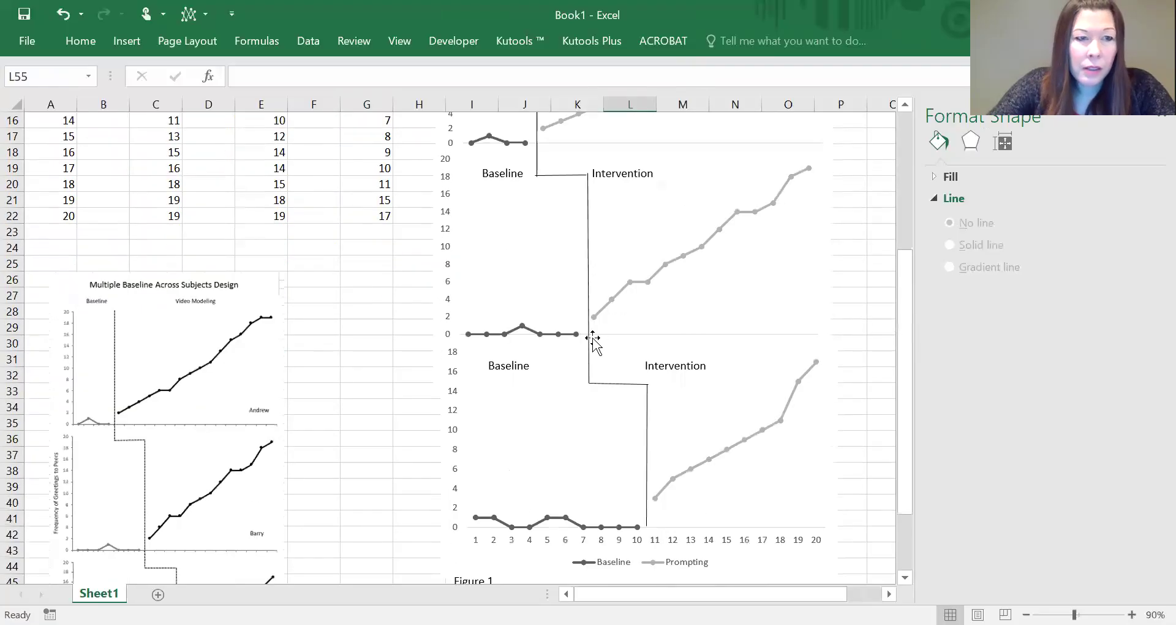
Add axis titles to the bottom chart, leaving out the primary horizontal axis title
{"action": "left_click", "coordinate": [806, 348]}
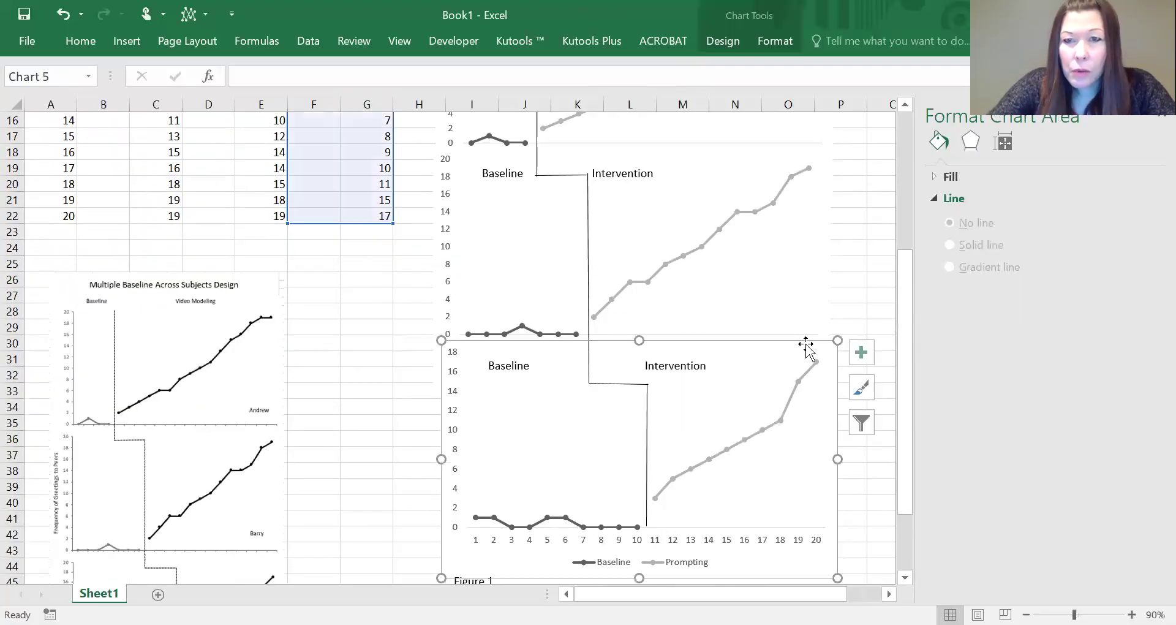
{"action": "left_click", "coordinate": [862, 350]}
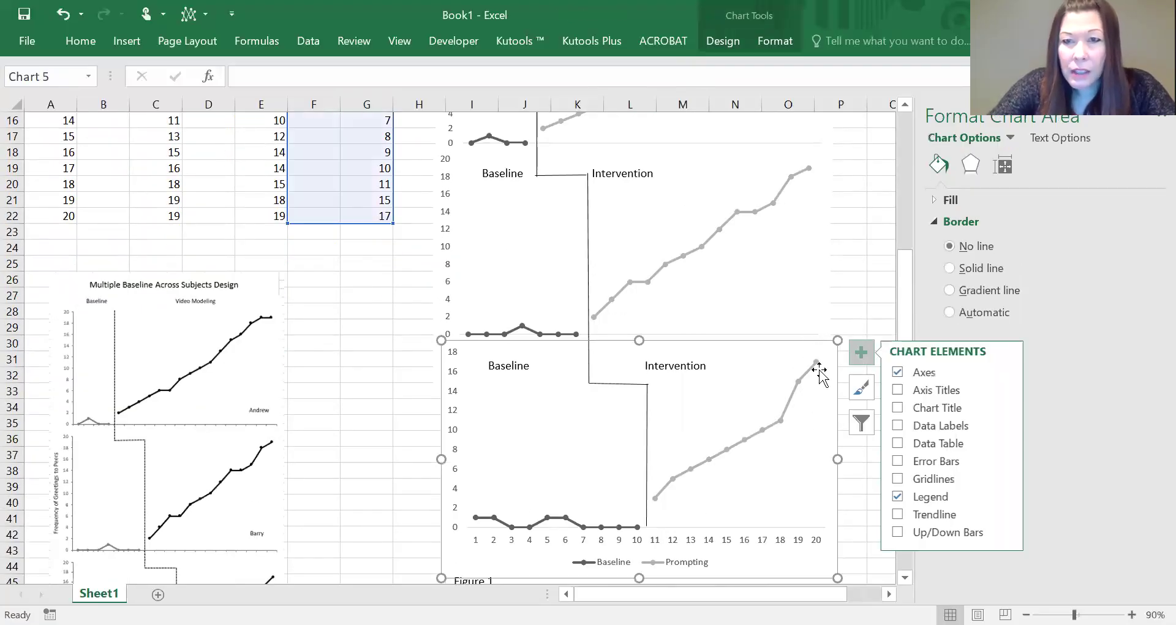
{"action": "left_click", "coordinate": [912, 392]}
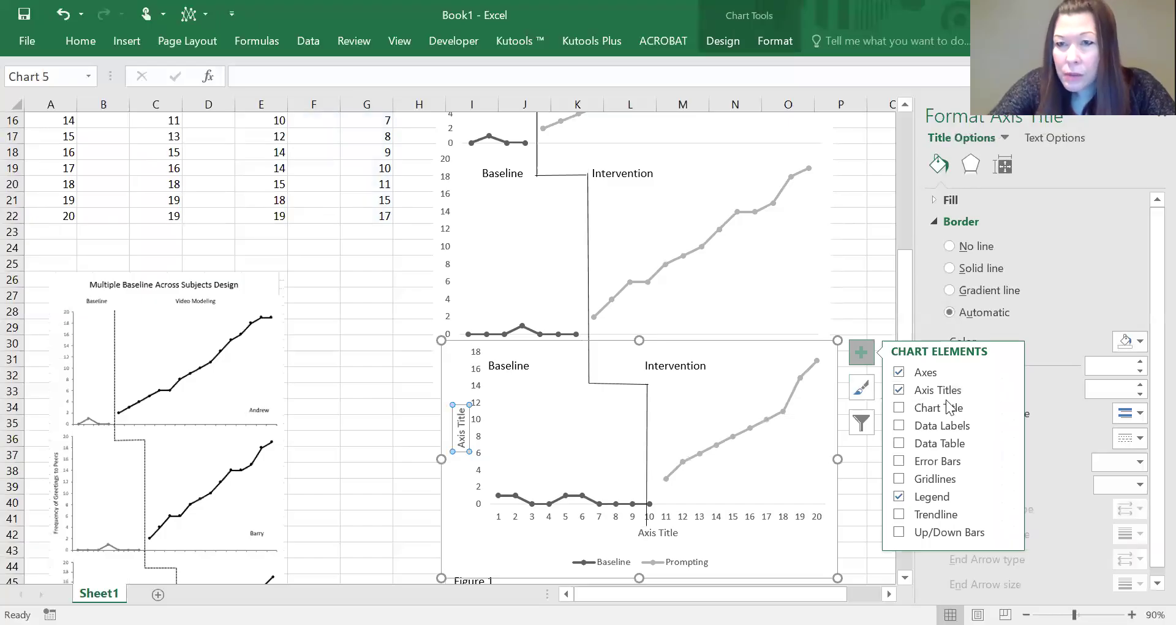
{"action": "left_click", "coordinate": [1006, 390]}
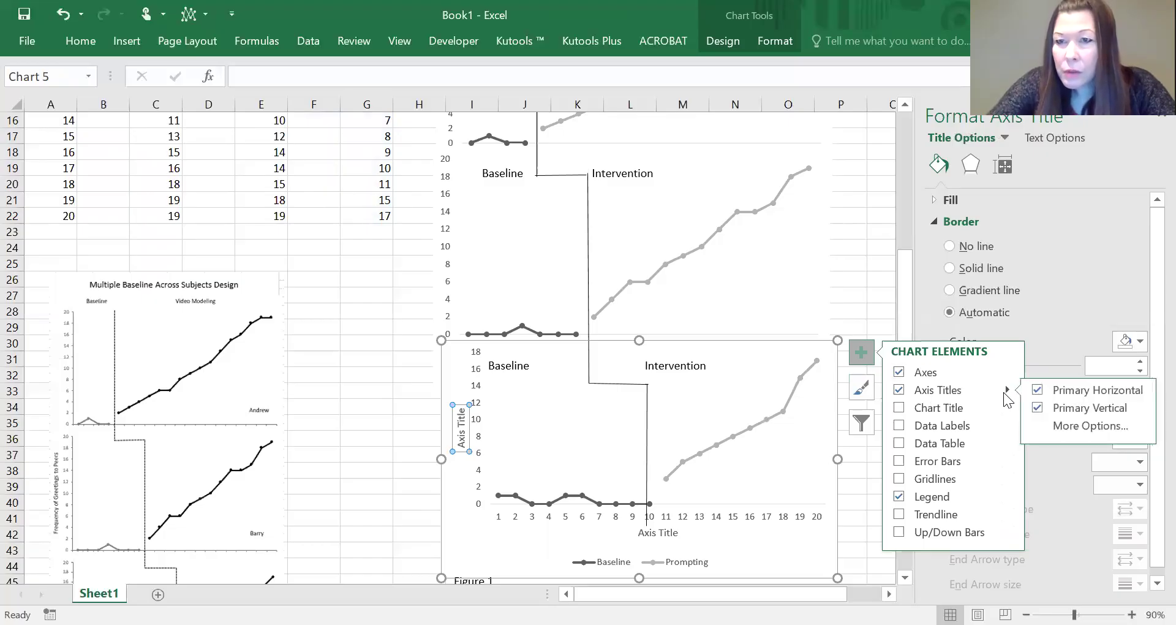
{"action": "left_click", "coordinate": [1036, 388]}
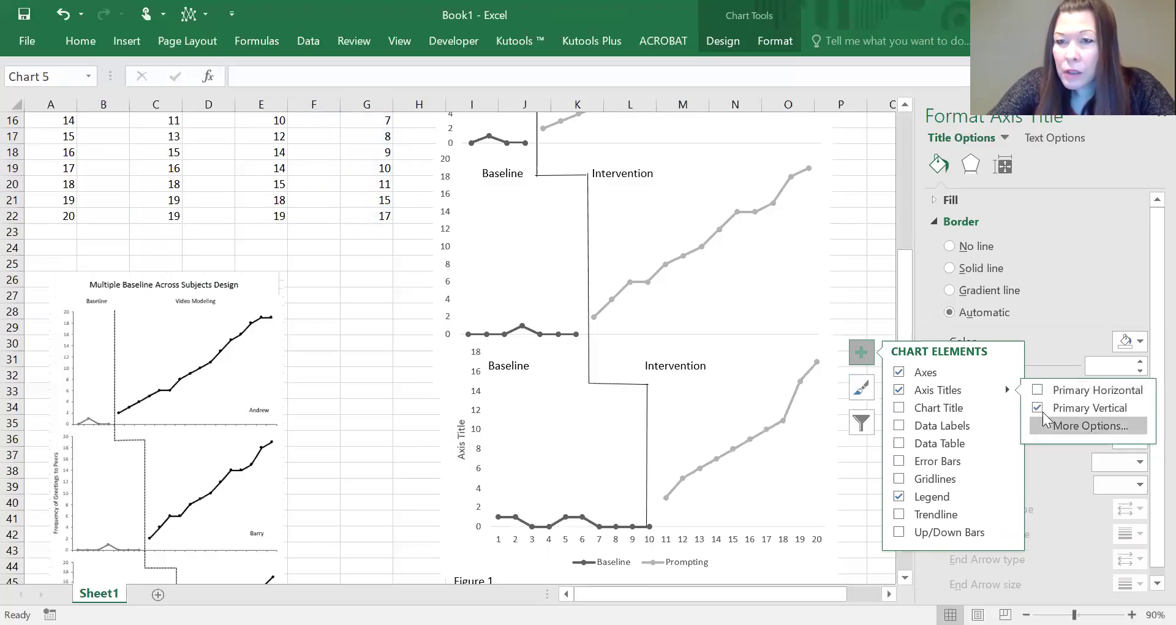
{"action": "left_click", "coordinate": [367, 352]}
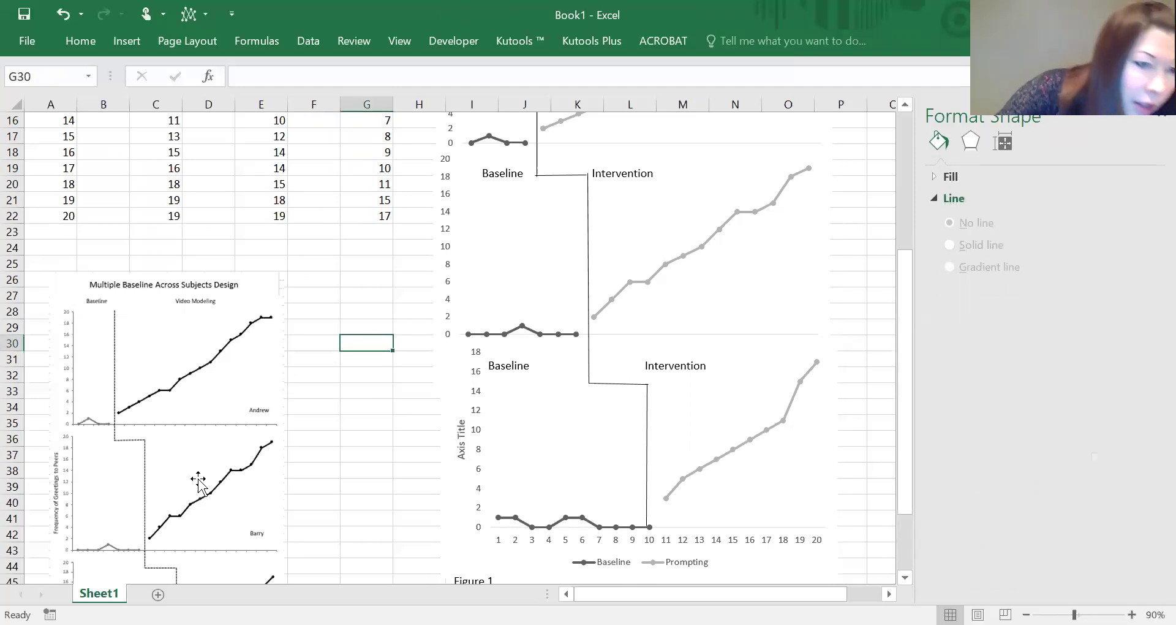
Replace the bottom chart's vertical axis title placeholder with 'Frequency'
{"action": "left_click", "coordinate": [461, 429]}
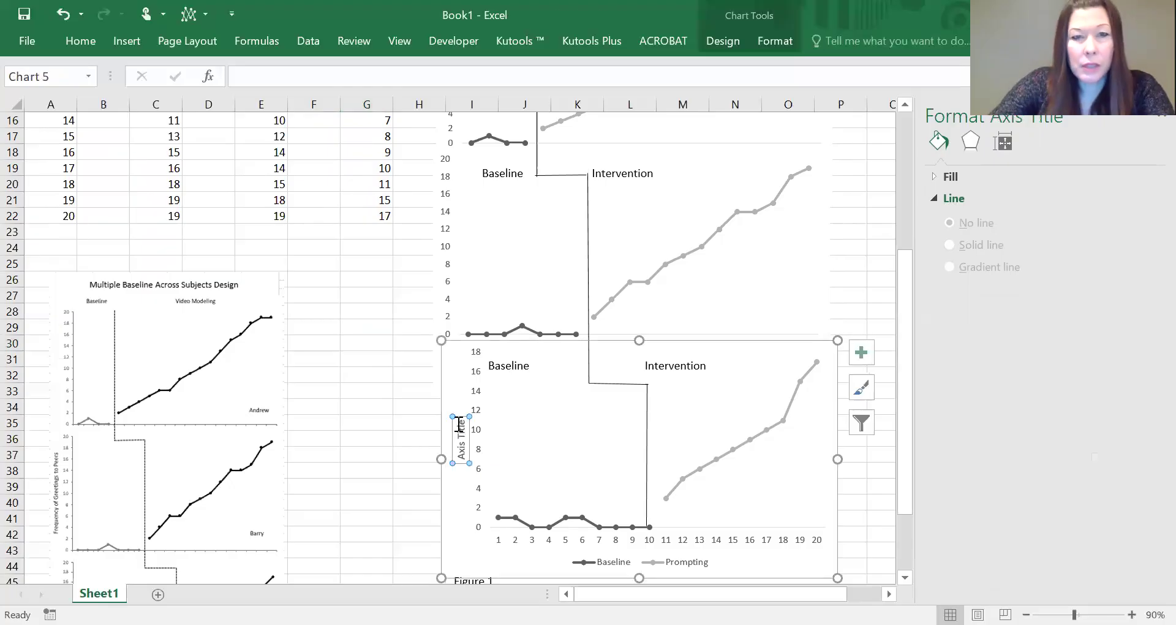
{"action": "left_click_drag", "start_coordinate": [459, 422], "coordinate": [467, 472]}
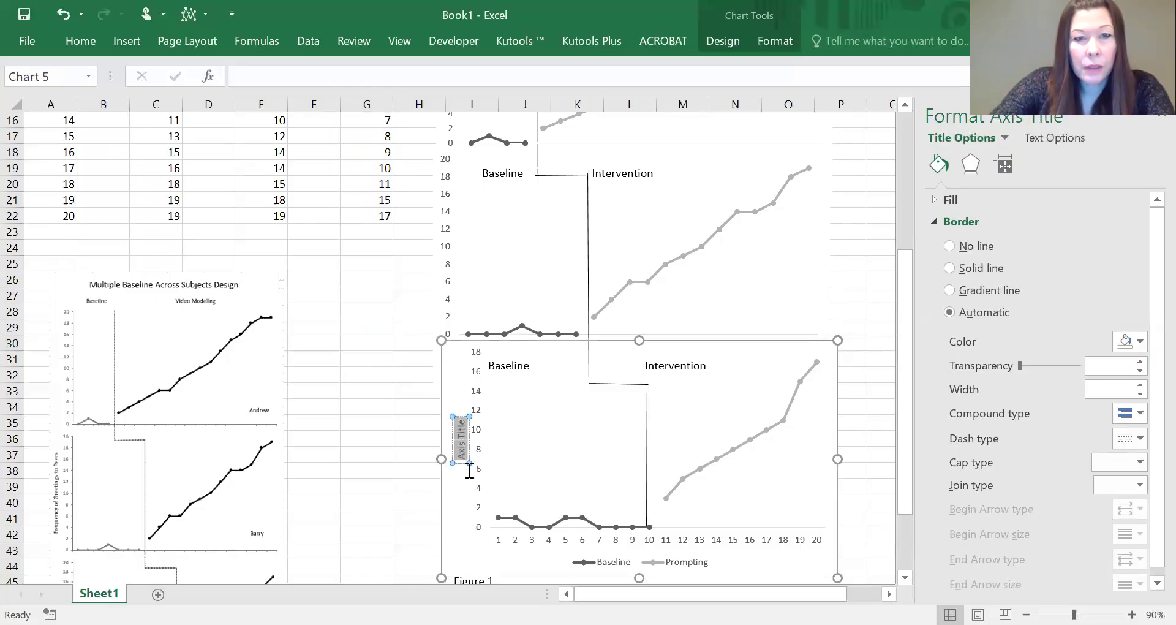
{"action": "type", "text": "Frequency"}
{"action": "left_click", "coordinate": [341, 379]}
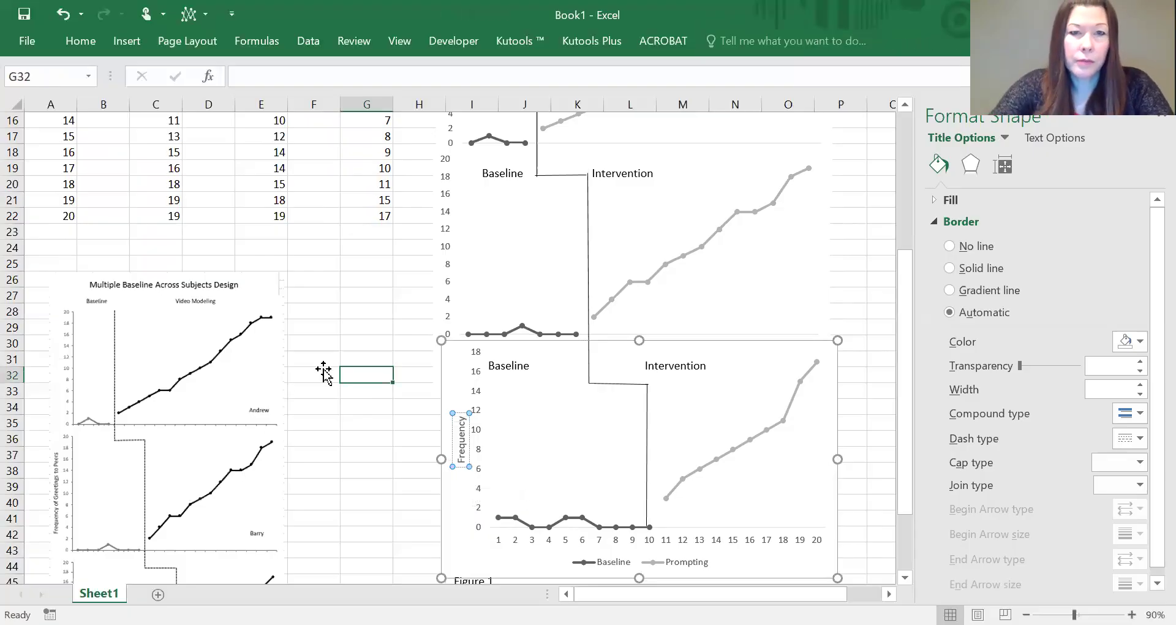
{"action": "scroll", "coordinate": [323, 370], "scroll_direction": "down", "scroll_amount": 4}
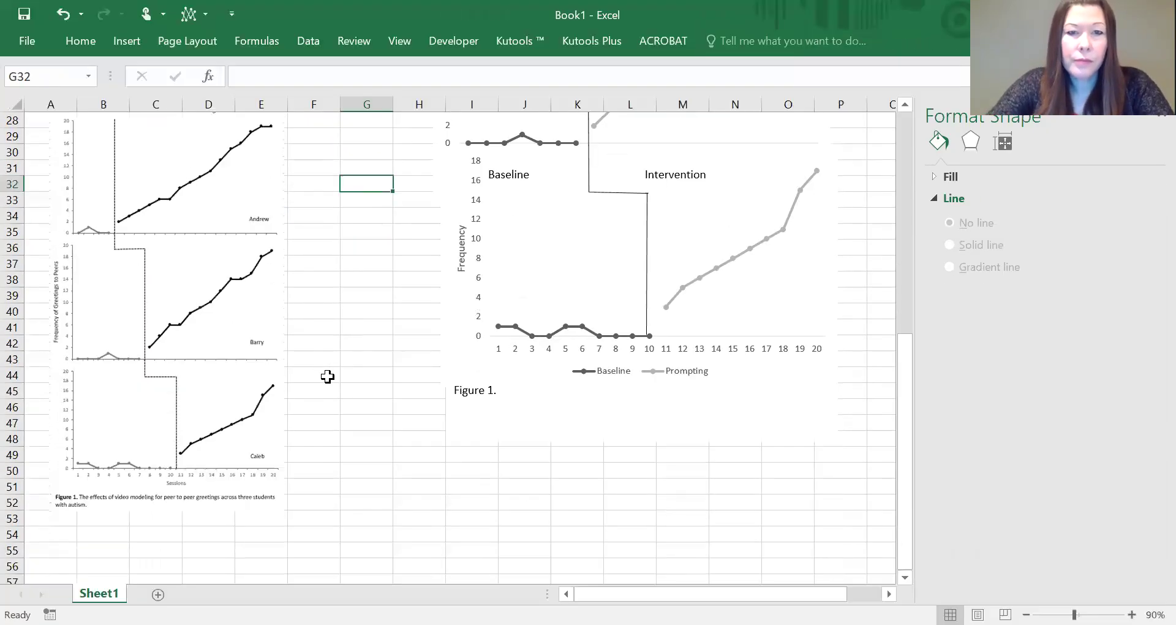
{"action": "scroll", "coordinate": [323, 370], "scroll_direction": "up", "scroll_amount": 5}
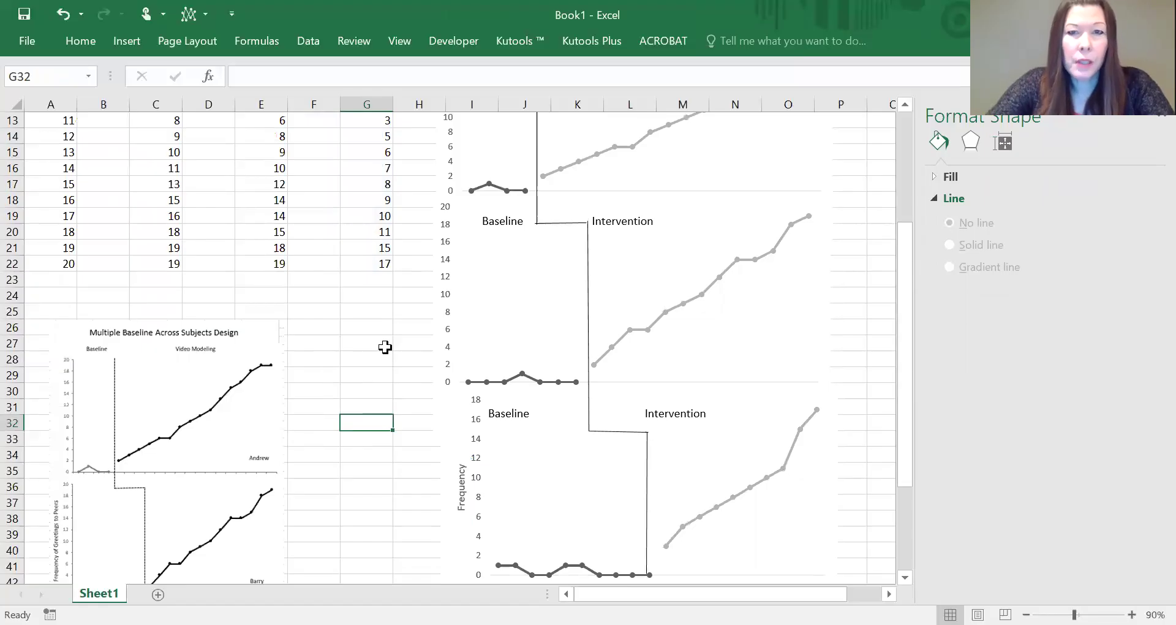
Add a no-outline text box with the first student's name at the top chart's lower right
{"action": "scroll", "coordinate": [373, 353], "scroll_direction": "up", "scroll_amount": 4}
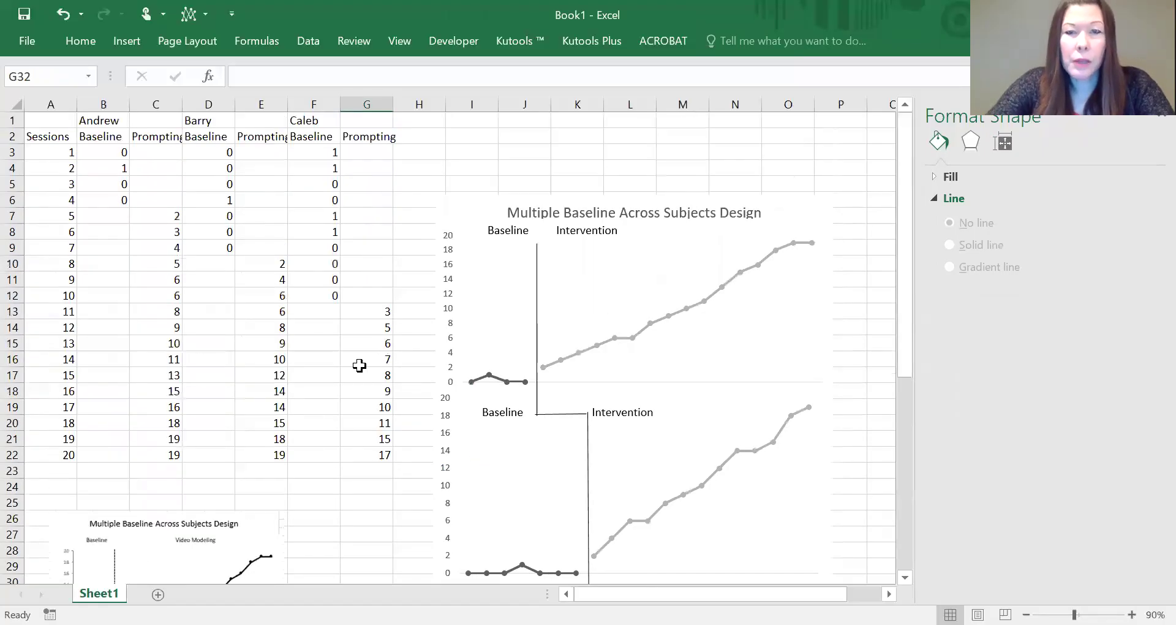
{"action": "left_click", "coordinate": [126, 43]}
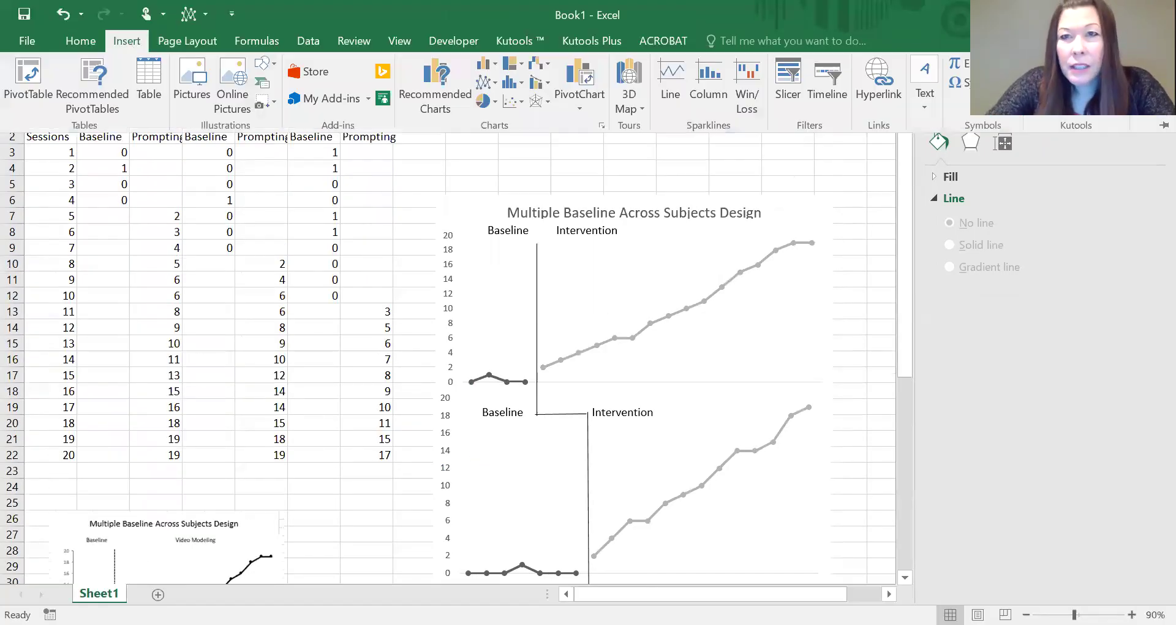
{"action": "left_click", "coordinate": [930, 66]}
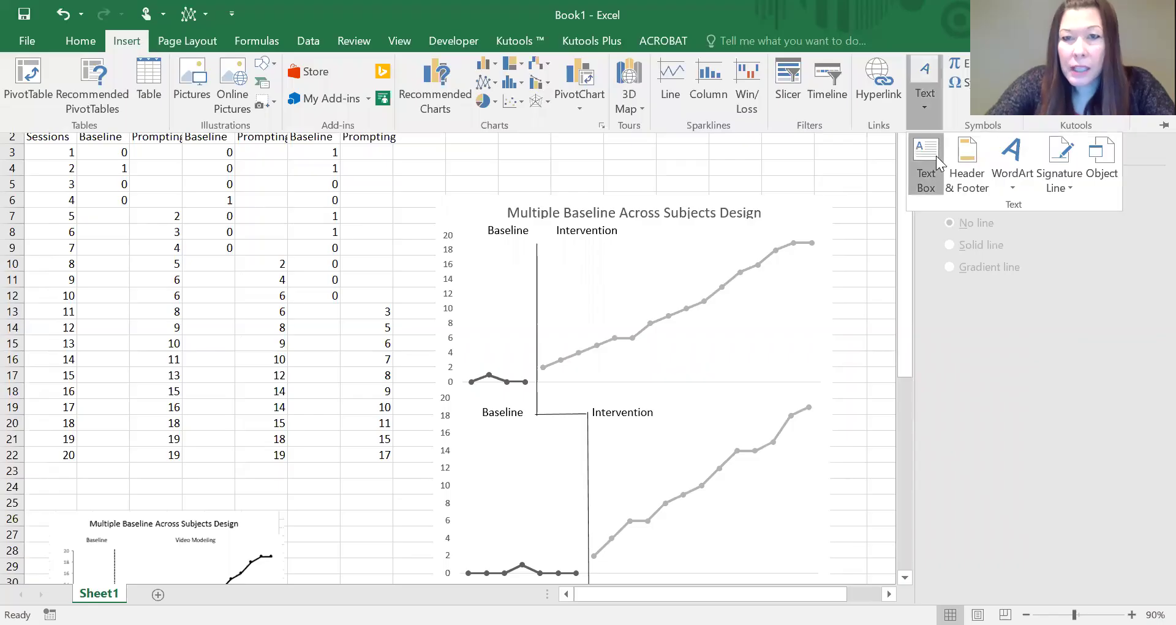
{"action": "left_click", "coordinate": [936, 155]}
{"action": "left_click_drag", "start_coordinate": [743, 342], "coordinate": [815, 365]}
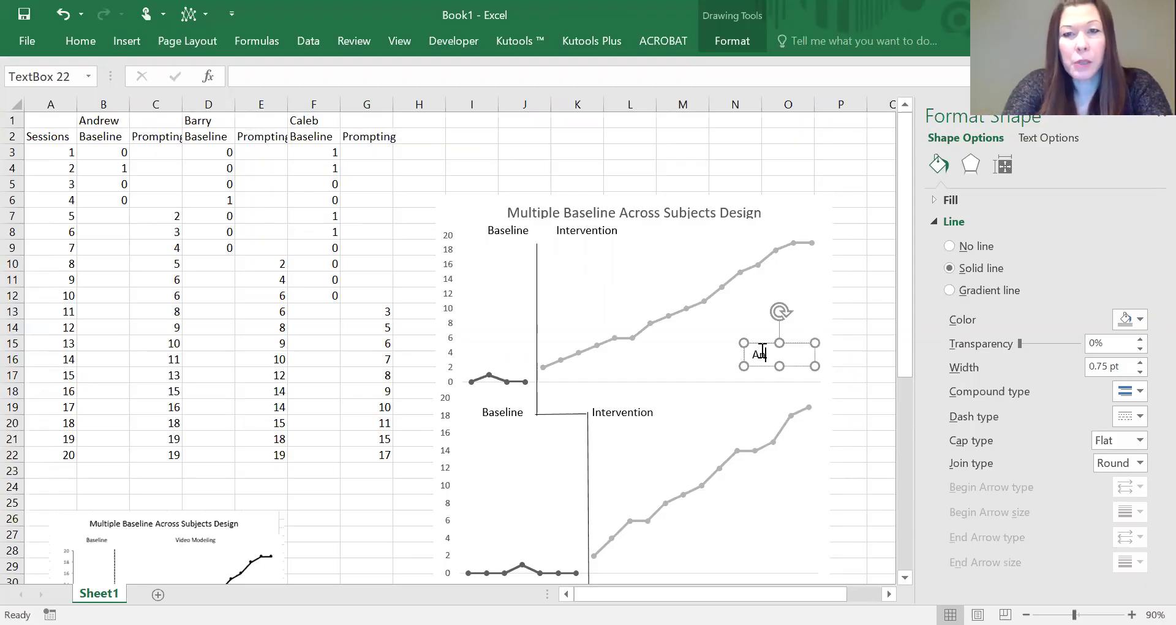
{"action": "type", "text": "Andrew"}
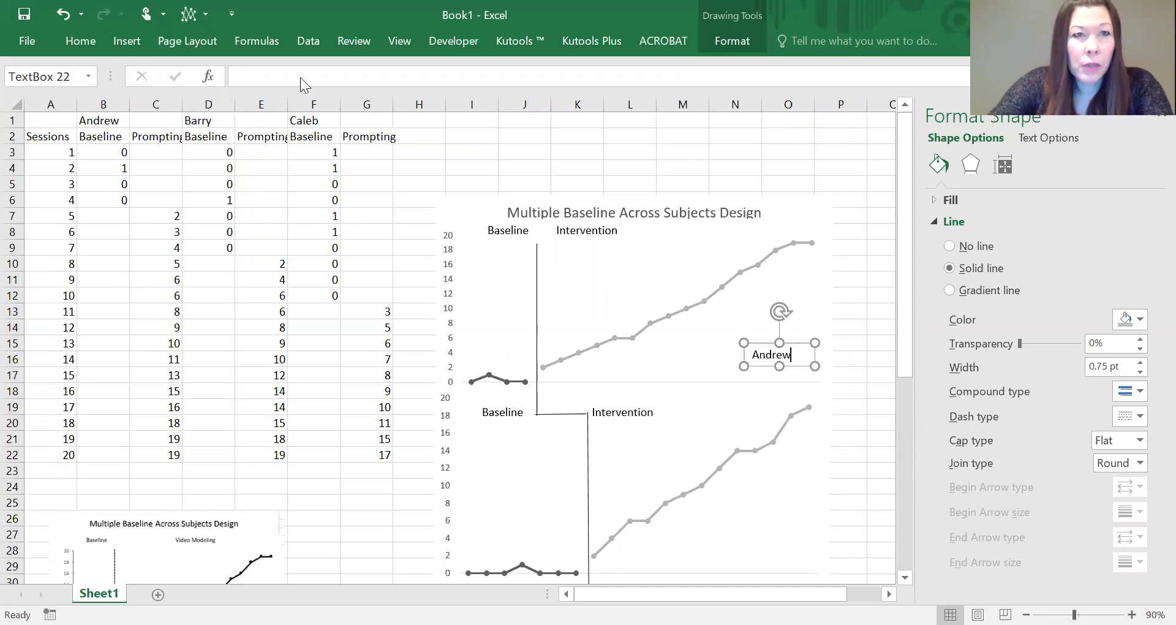
{"action": "left_click", "coordinate": [751, 32]}
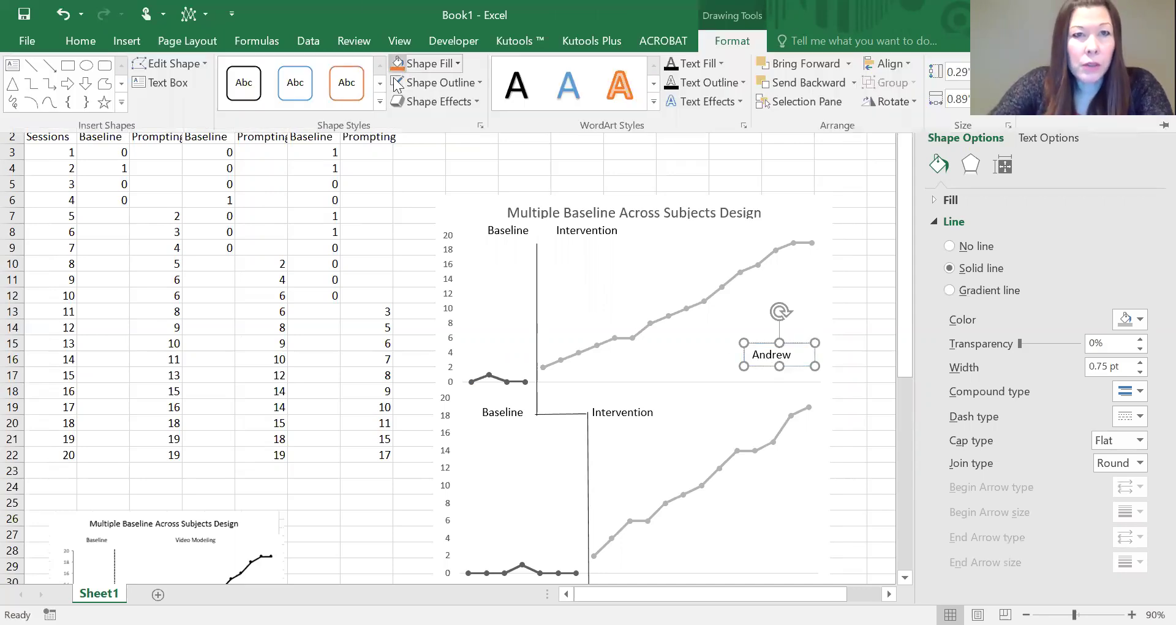
{"action": "left_click", "coordinate": [447, 87]}
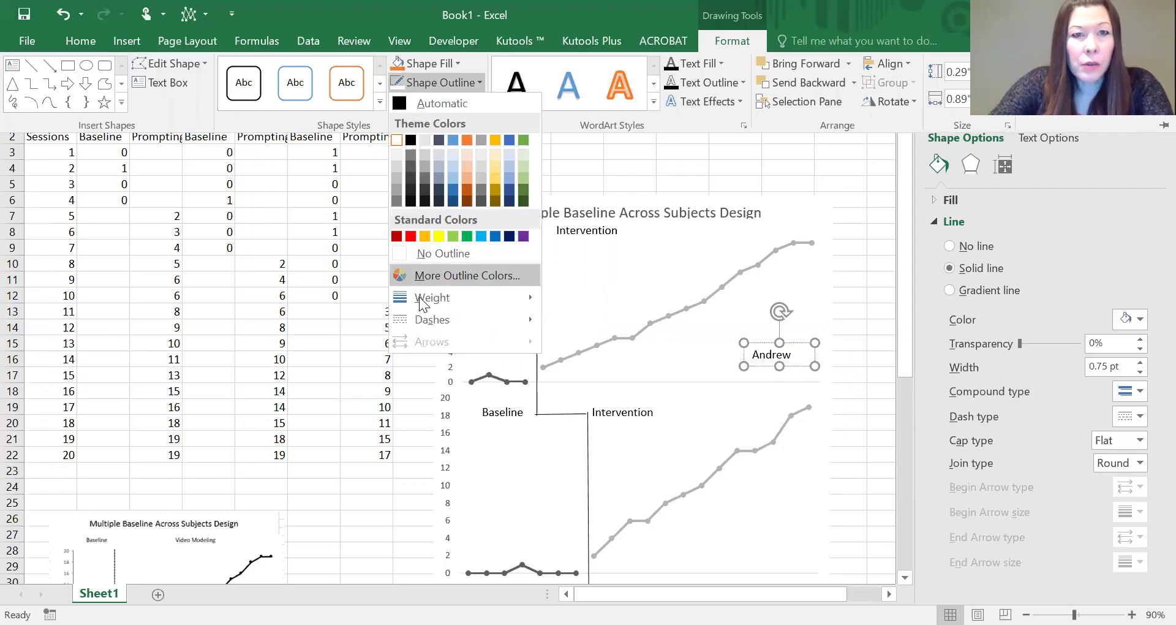
{"action": "left_click", "coordinate": [435, 253]}
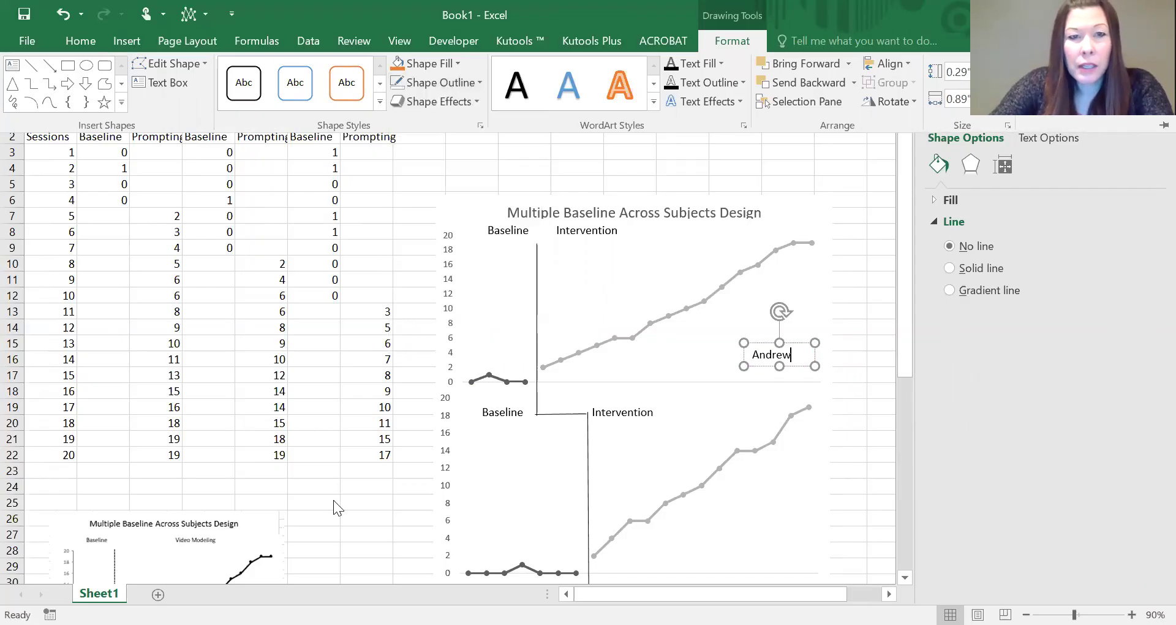
{"action": "left_click", "coordinate": [790, 354]}
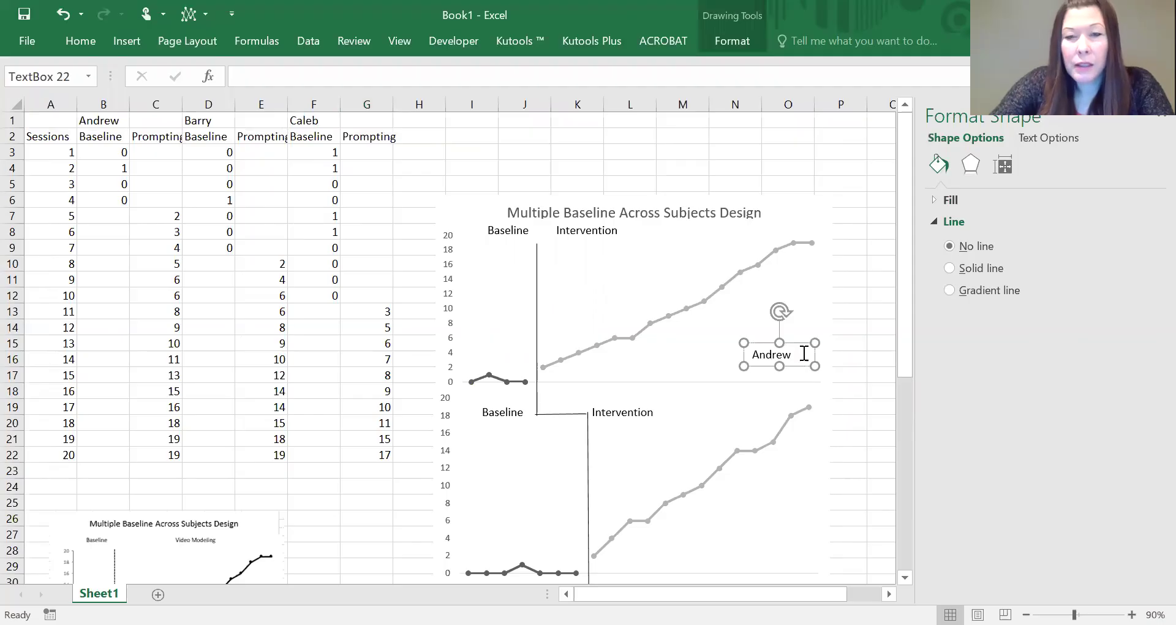
Paste a copy of the name label onto the middle chart and change it to the second student's name
{"action": "scroll", "coordinate": [809, 395], "scroll_direction": "down", "scroll_amount": 4}
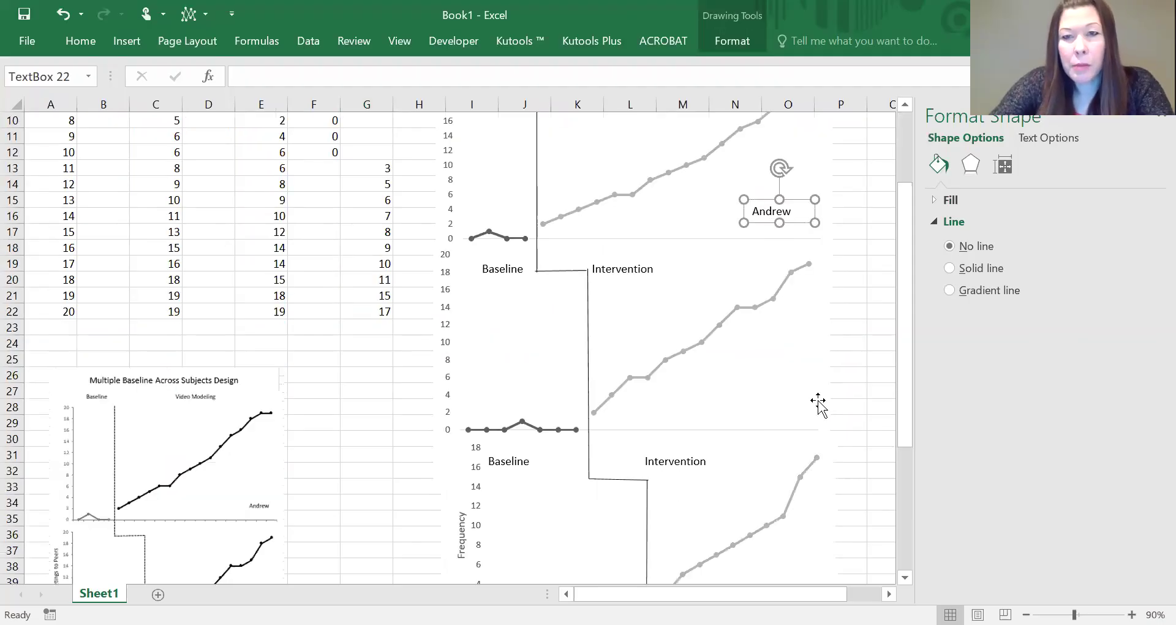
{"action": "left_click", "coordinate": [768, 328]}
{"action": "left_click", "coordinate": [873, 333]}
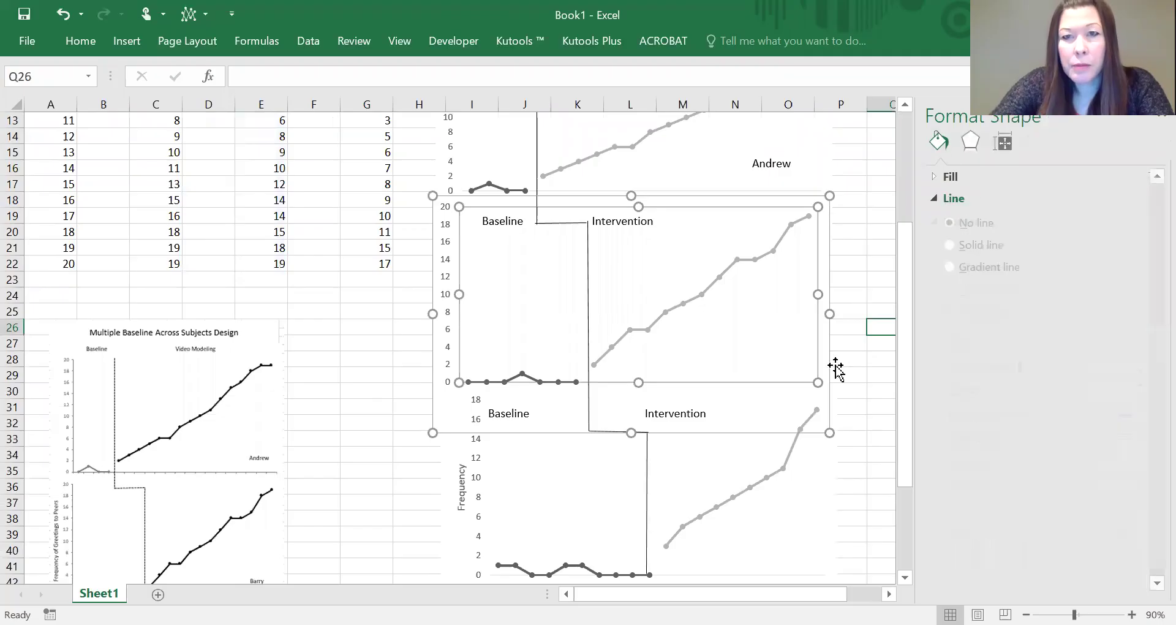
{"action": "key", "text": "ctrl+v"}
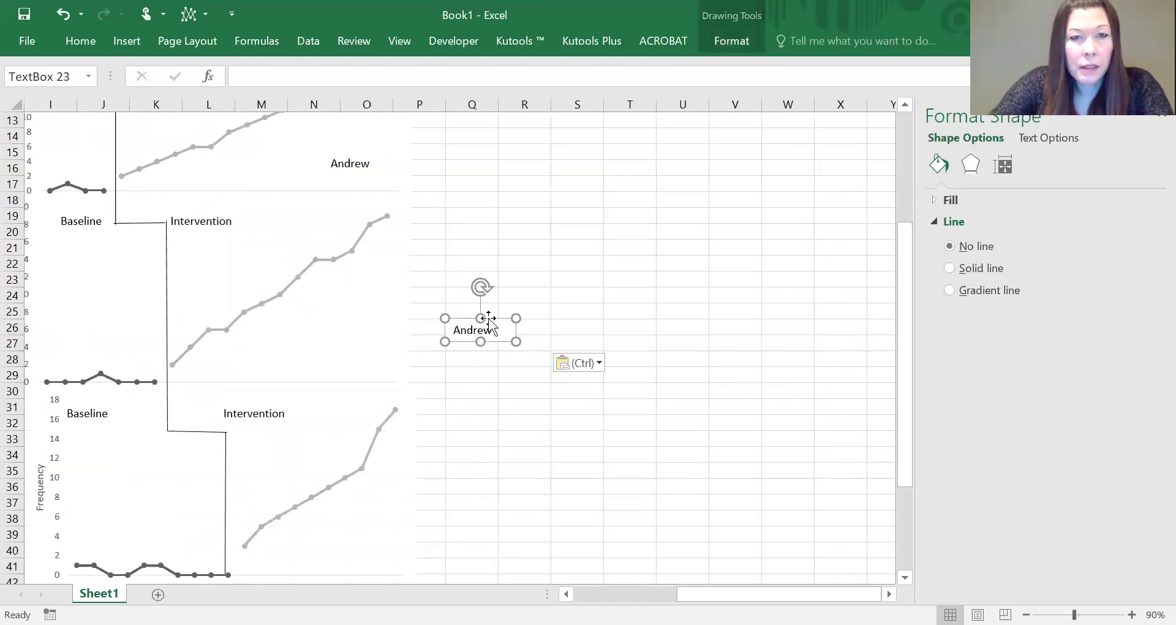
{"action": "left_click_drag", "start_coordinate": [480, 317], "coordinate": [359, 340]}
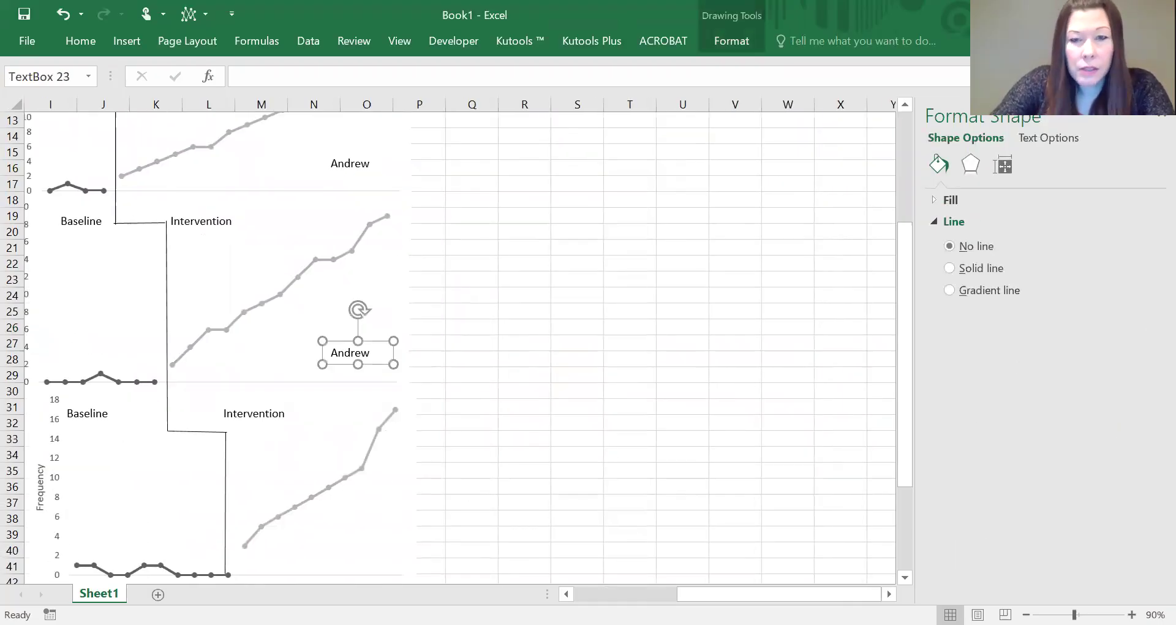
{"action": "scroll", "coordinate": [539, 585], "scroll_direction": "left", "scroll_amount": 4}
{"action": "scroll", "coordinate": [158, 287], "scroll_direction": "up", "scroll_amount": 4}
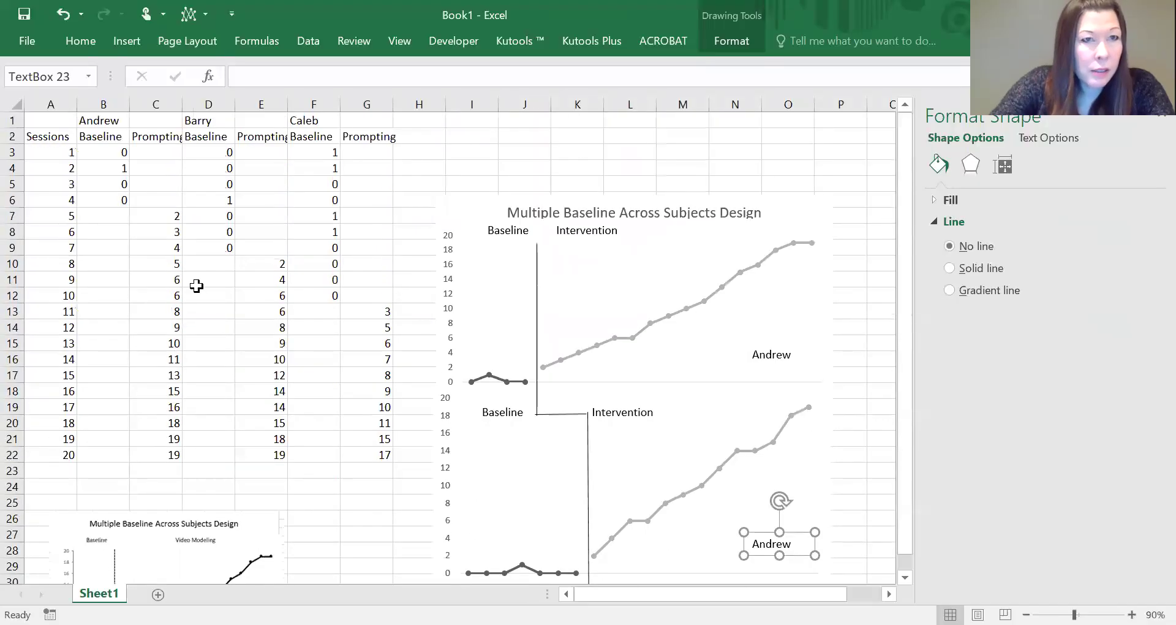
{"action": "scroll", "coordinate": [806, 375], "scroll_direction": "down", "scroll_amount": 3}
{"action": "double_click", "coordinate": [796, 399]}
{"action": "type", "text": "Barry"}
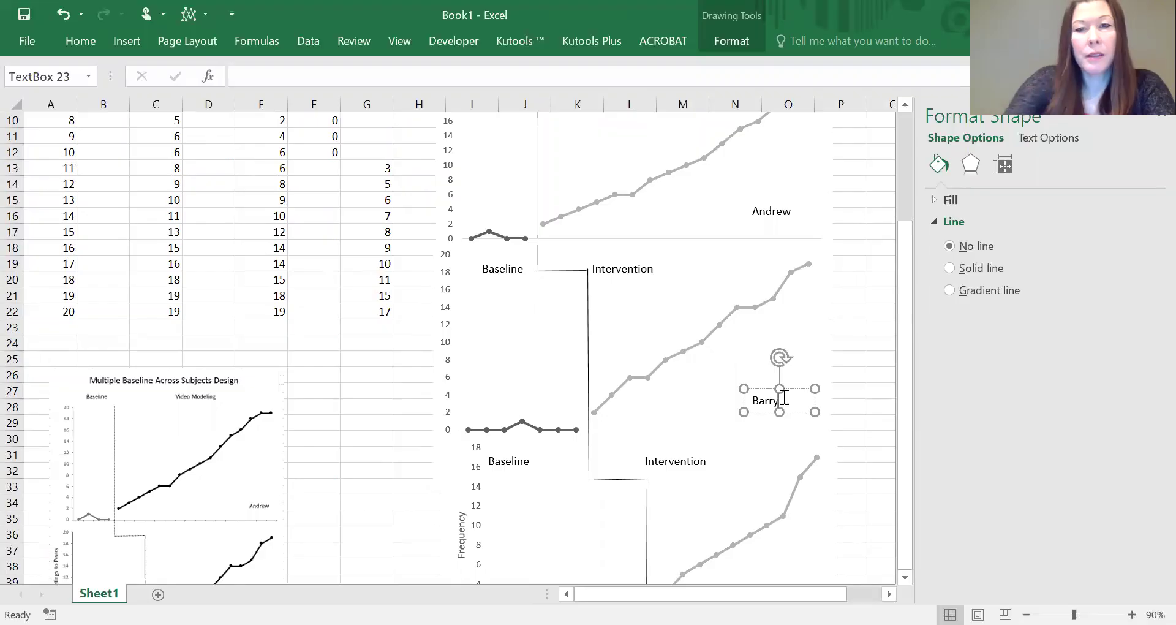
{"action": "left_click", "coordinate": [319, 388]}
Paste another name label onto the bottom chart and change it to the third student's name
{"action": "scroll", "coordinate": [331, 366], "scroll_direction": "up", "scroll_amount": 3}
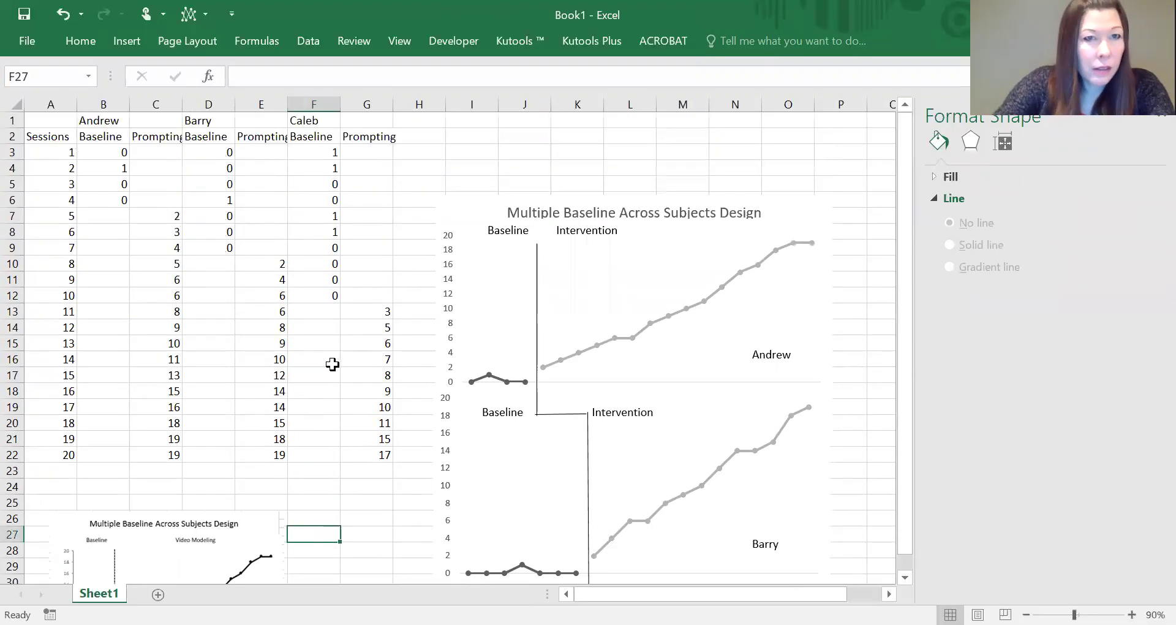
{"action": "scroll", "coordinate": [333, 366], "scroll_direction": "down", "scroll_amount": 8}
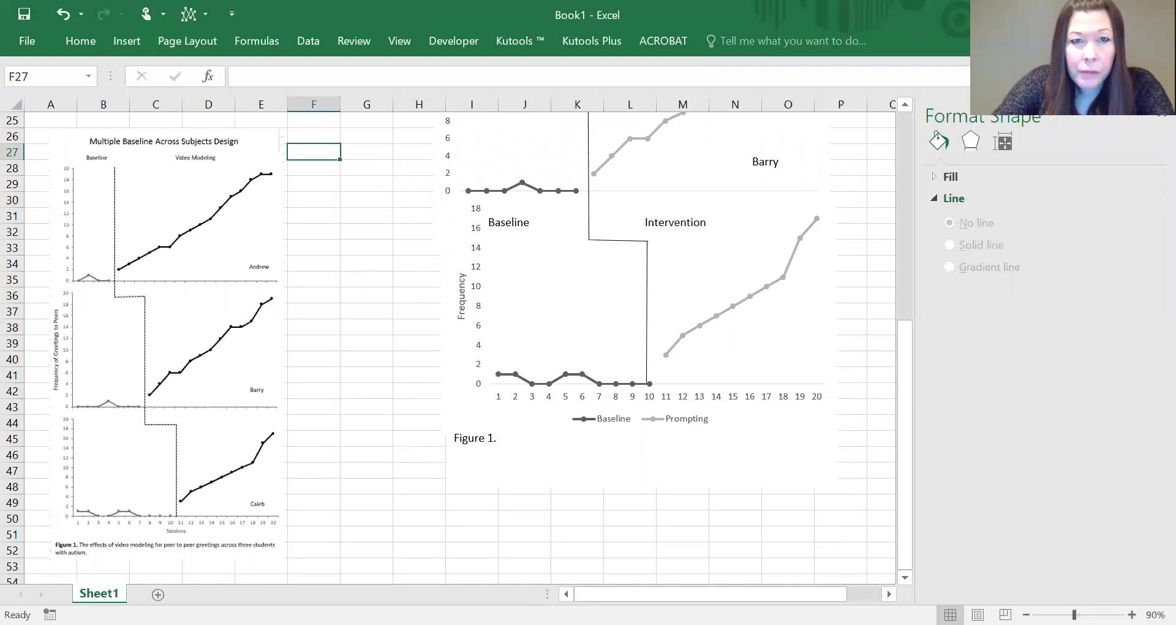
{"action": "scroll", "coordinate": [330, 367], "scroll_direction": "up", "scroll_amount": 3}
{"action": "key", "text": "ctrl+v"}
{"action": "left_click_drag", "start_coordinate": [334, 278], "coordinate": [763, 509]}
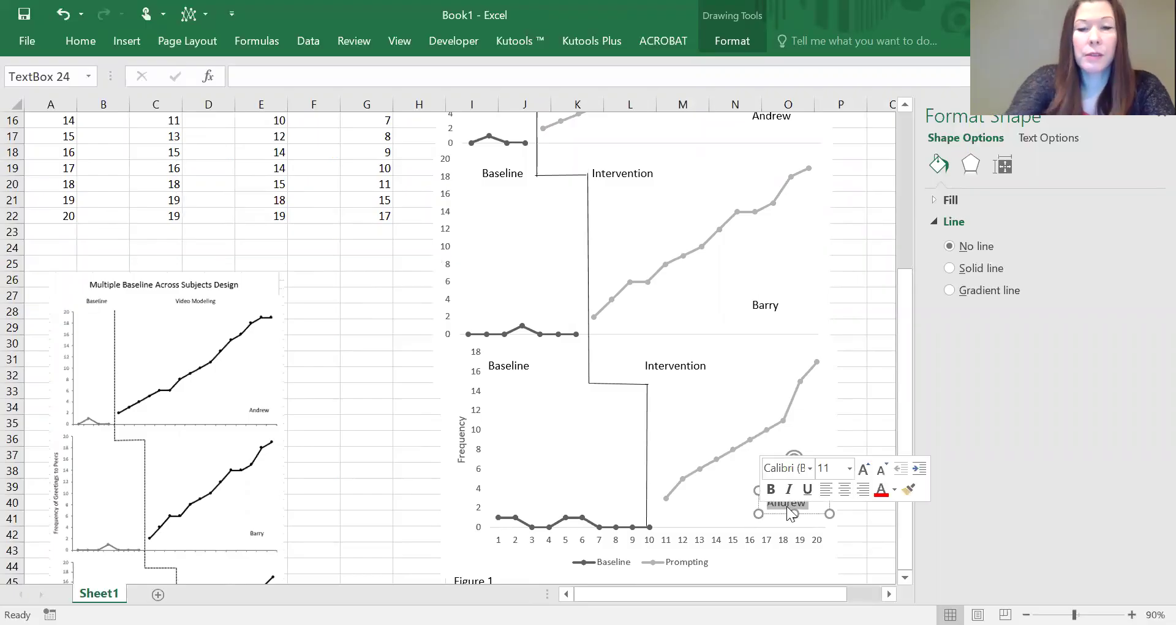
{"action": "type", "text": "Caleb"}
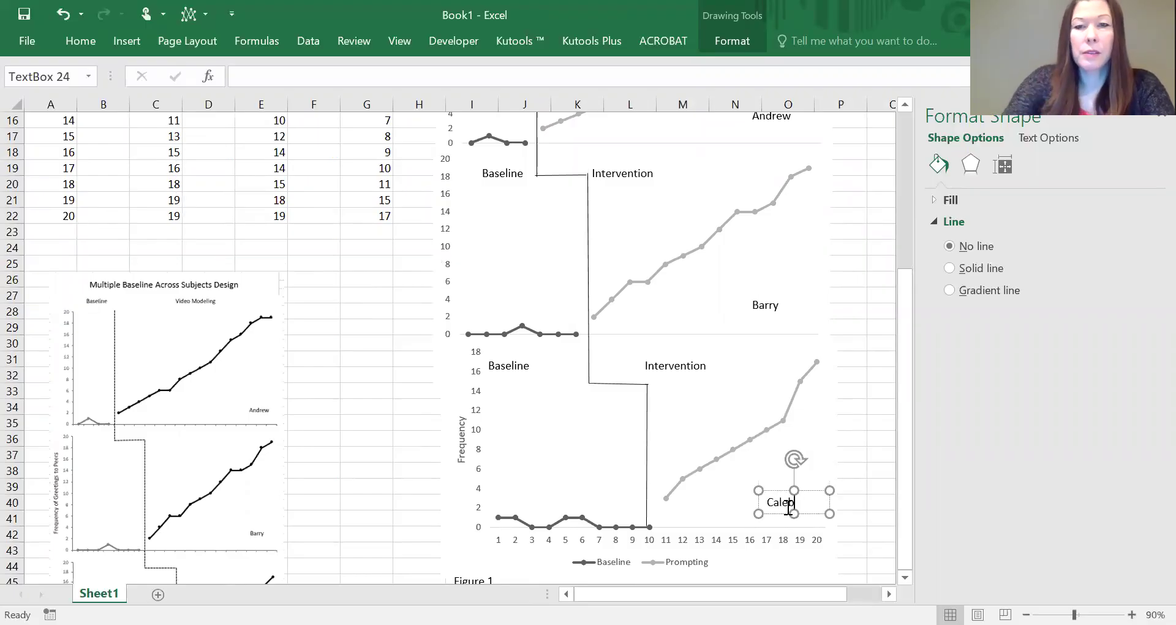
{"action": "left_click", "coordinate": [350, 372]}
{"action": "scroll", "coordinate": [430, 368], "scroll_direction": "up", "scroll_amount": 5}
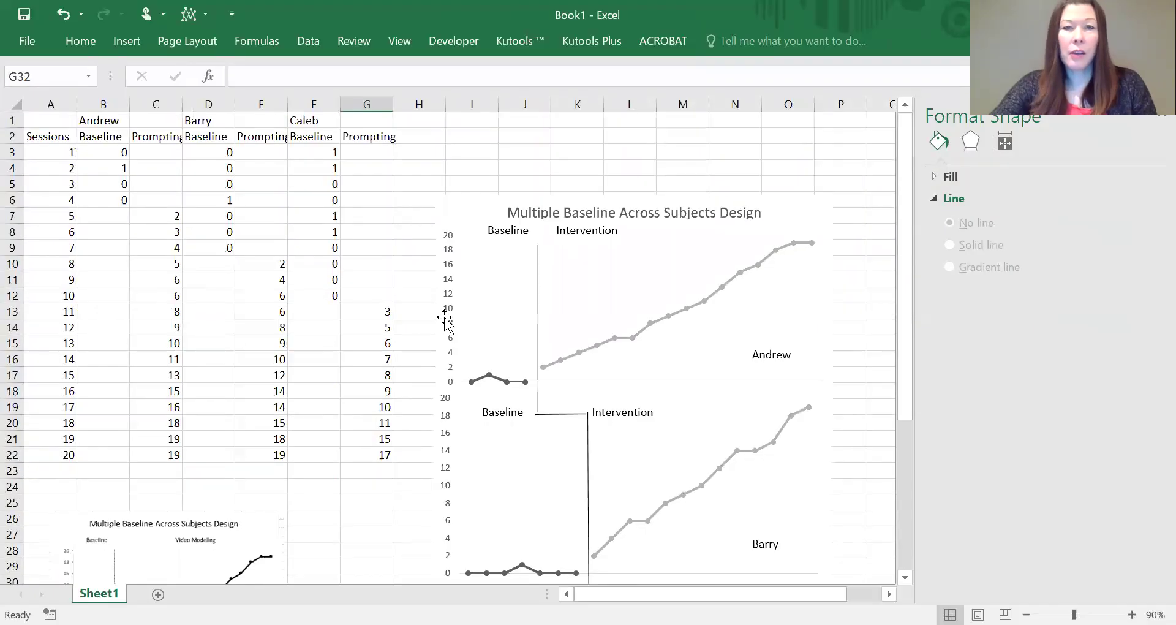
{"action": "scroll", "coordinate": [420, 336], "scroll_direction": "down", "scroll_amount": 4}
{"action": "scroll", "coordinate": [414, 344], "scroll_direction": "down", "scroll_amount": 2}
{"action": "scroll", "coordinate": [404, 341], "scroll_direction": "up", "scroll_amount": 6}
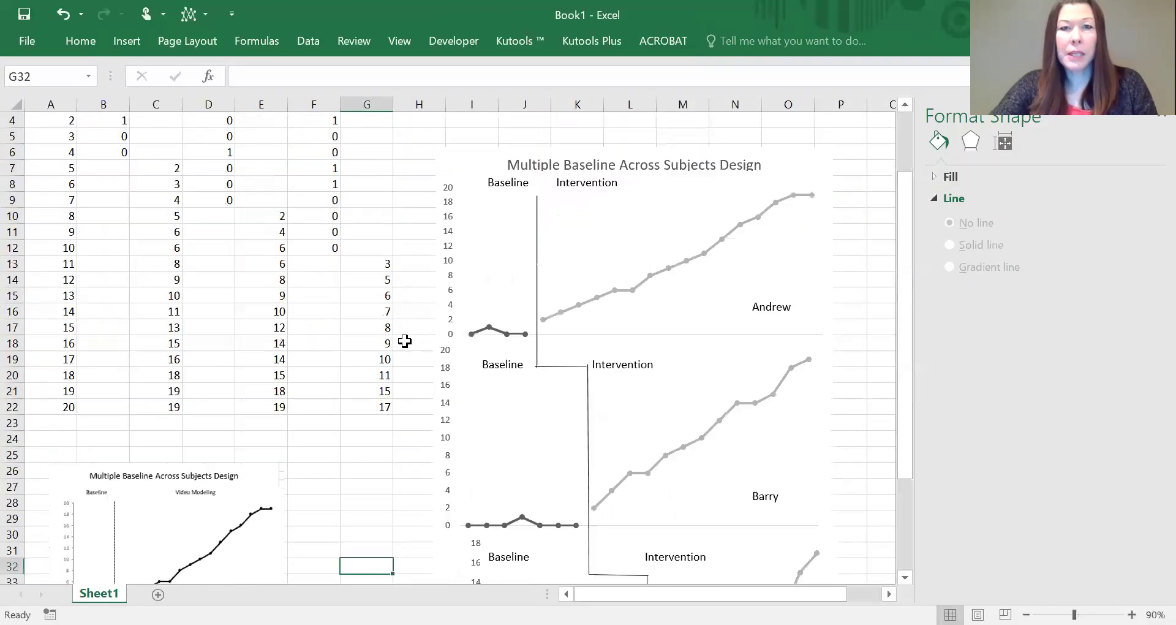
{"action": "scroll", "coordinate": [392, 392], "scroll_direction": "down", "scroll_amount": 5}
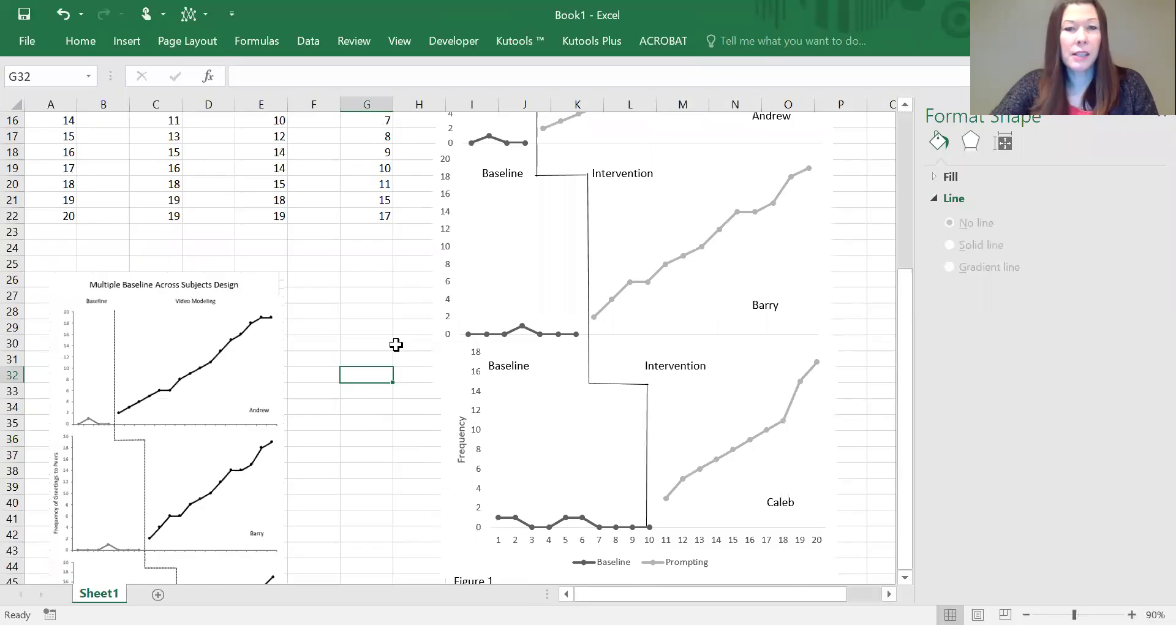
{"action": "scroll", "coordinate": [420, 414], "scroll_direction": "down", "scroll_amount": 4}
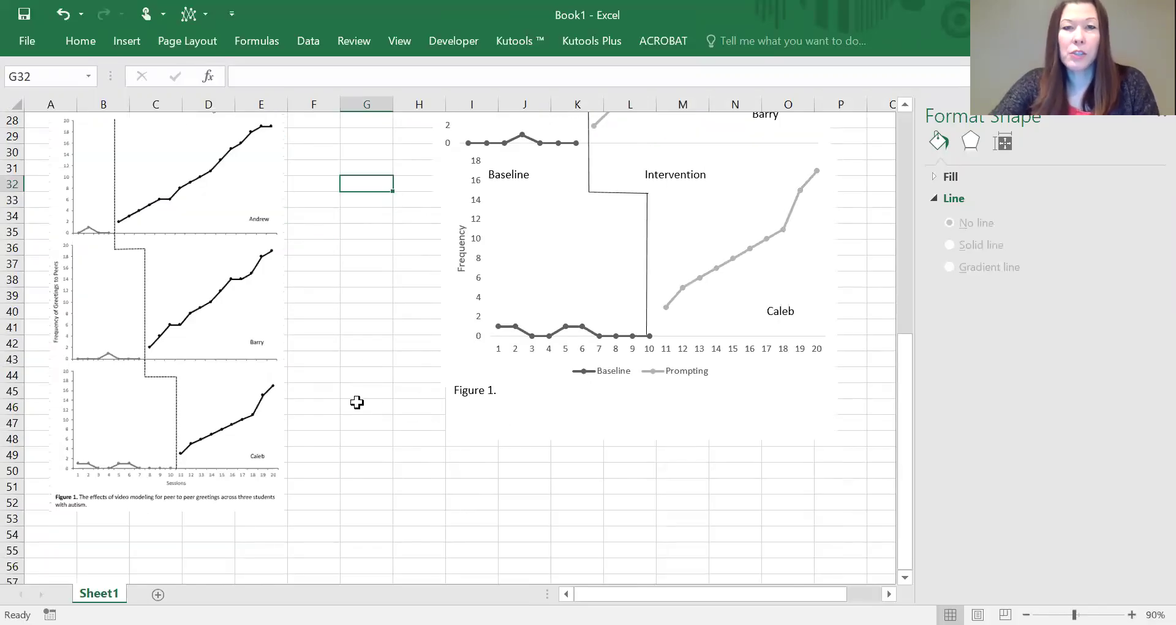
{"action": "scroll", "coordinate": [336, 386], "scroll_direction": "up", "scroll_amount": 9}
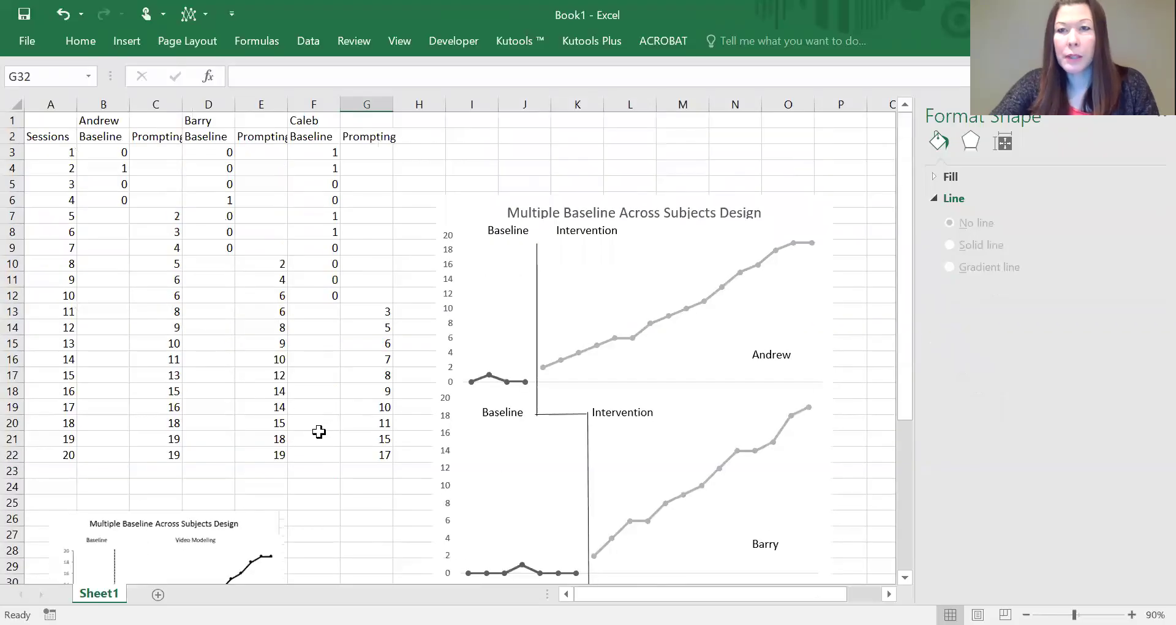